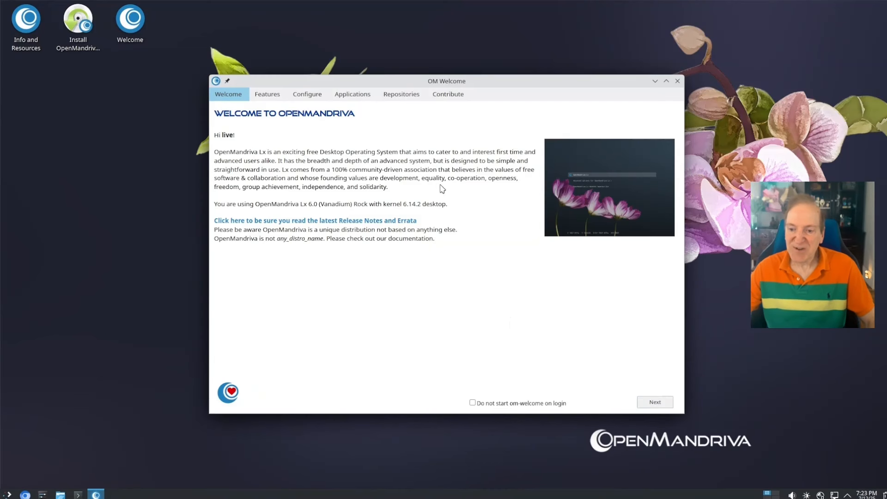
Close OM Welcome, set the installer time zone to America/New York, and keep the English (US) keyboard
left_click(678, 81)
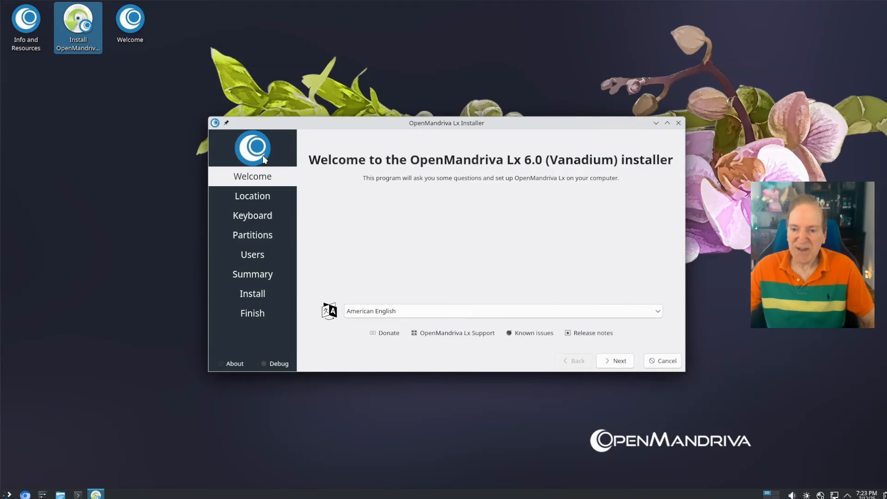
left_click(619, 365)
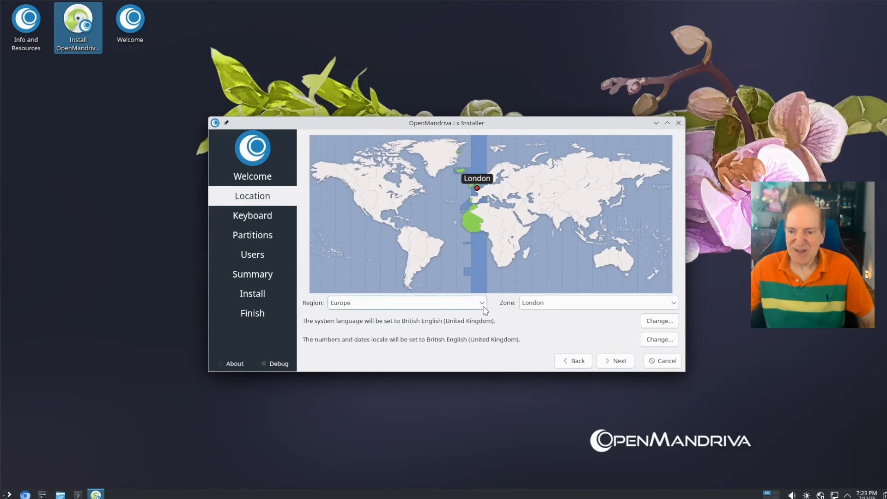
left_click(403, 200)
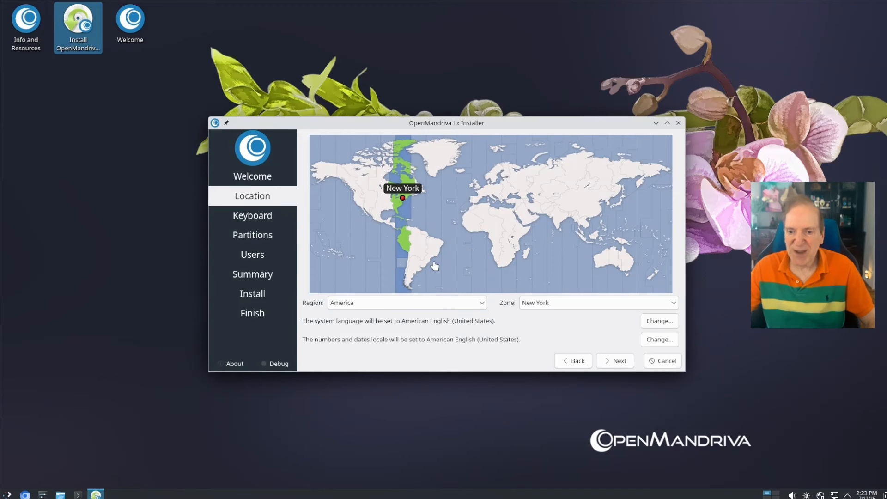
left_click(614, 361)
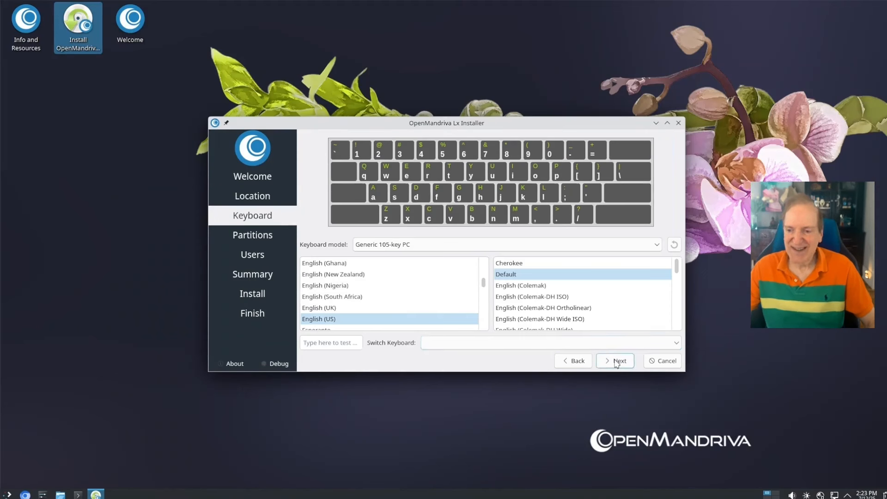
left_click(616, 362)
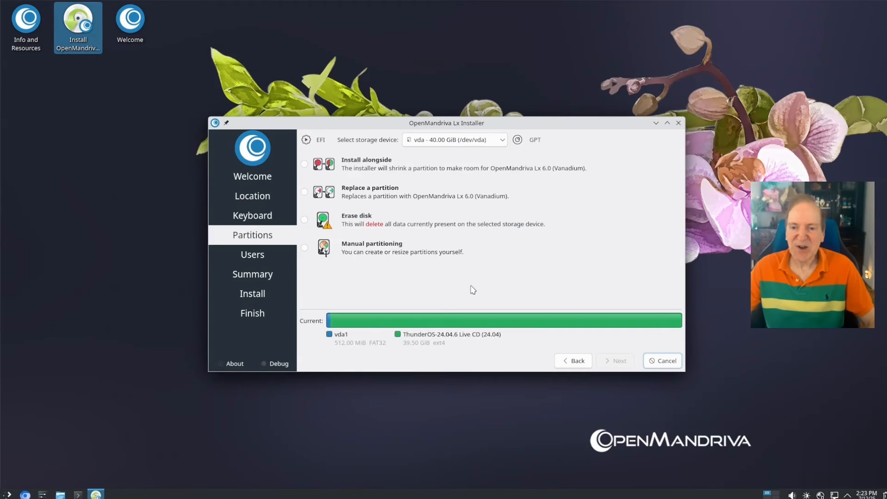
Choose Erase disk with Swap to file and an ext4 filesystem, then continue
left_click(305, 221)
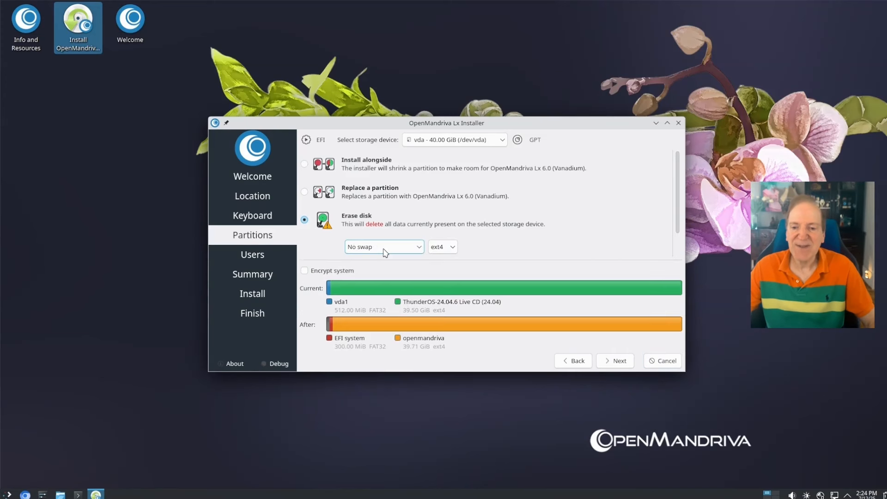
left_click(418, 249)
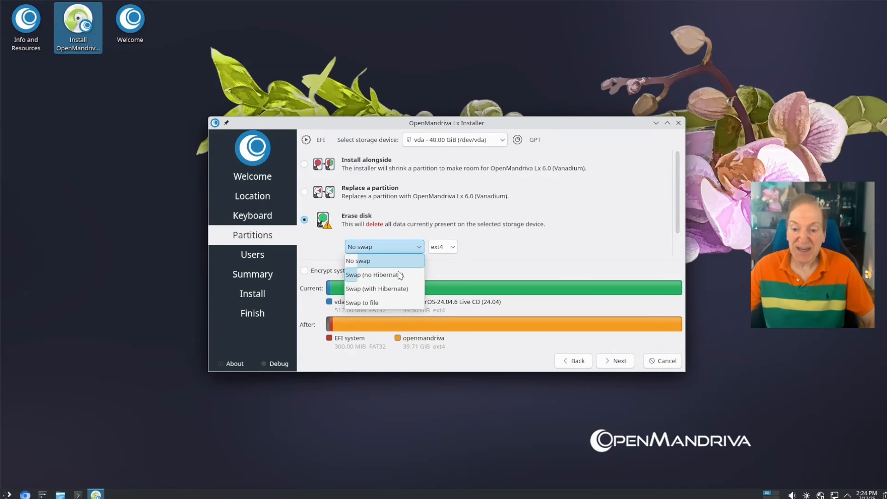
left_click(370, 302)
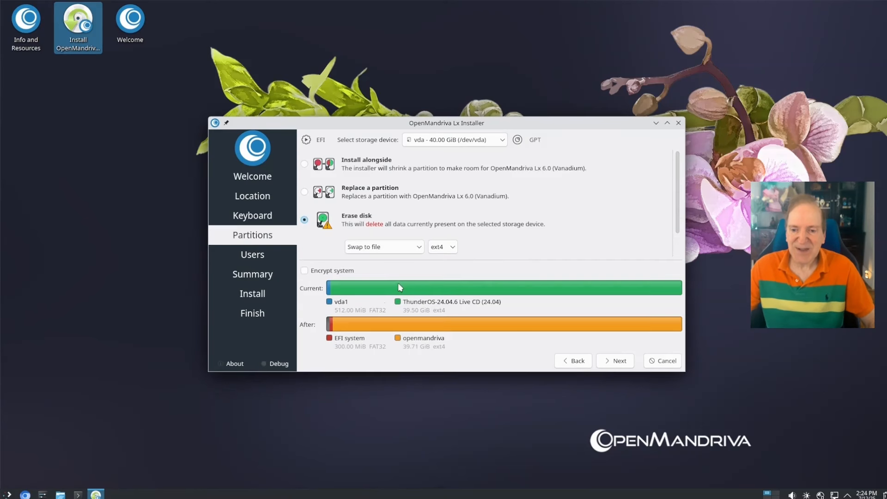
left_click(455, 250)
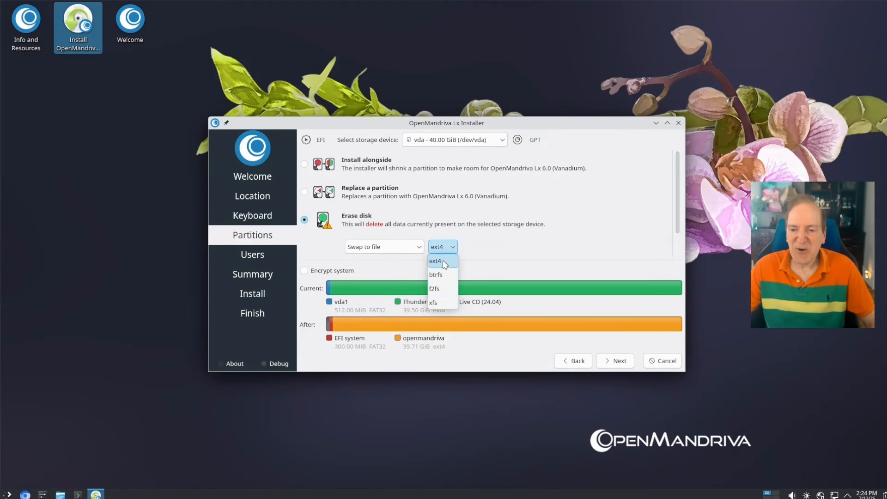
left_click(445, 264)
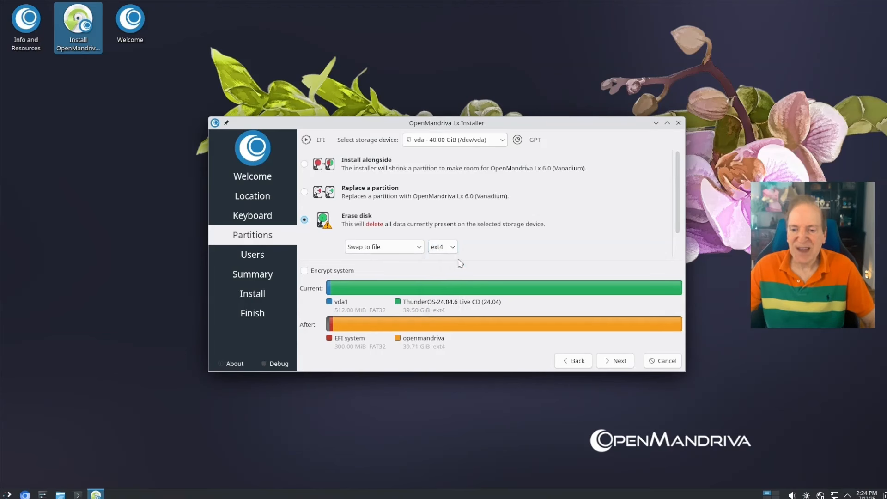
left_click(615, 362)
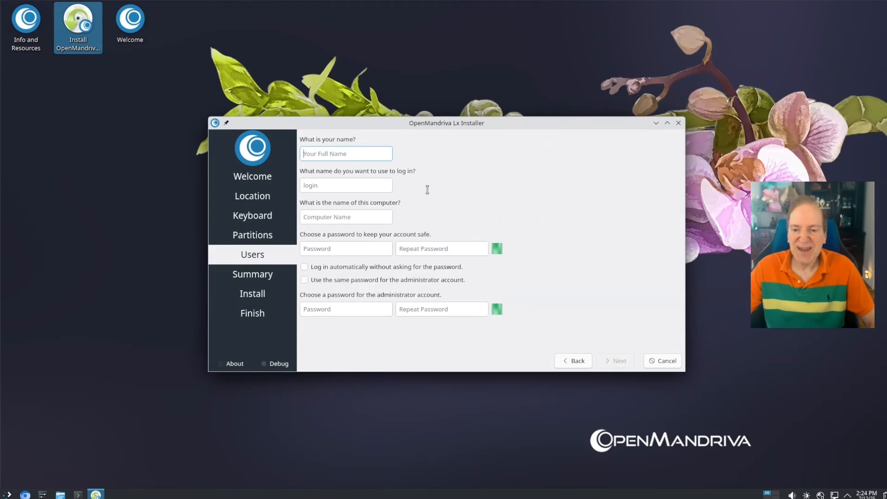
Create the user account with its name and password, reusing that password for the administrator
type("Toa")
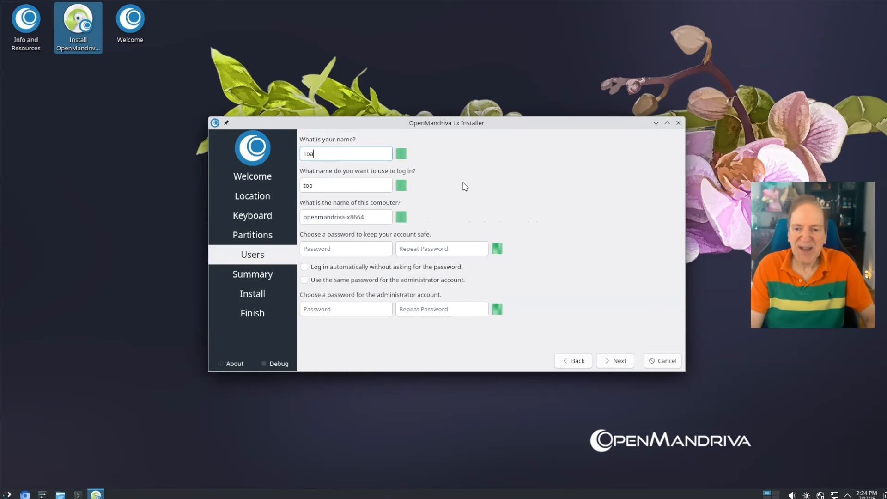
key("Tab")
key("Tab")
key("Tab")
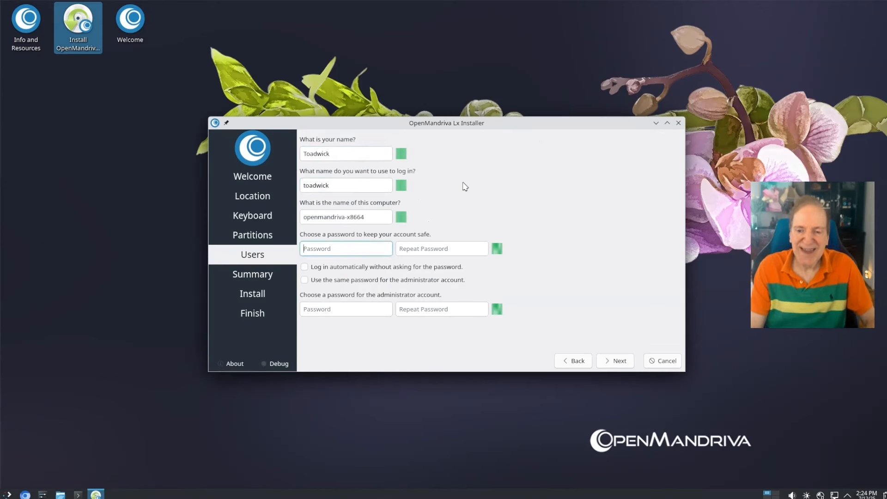
type("1234567")
key("Tab")
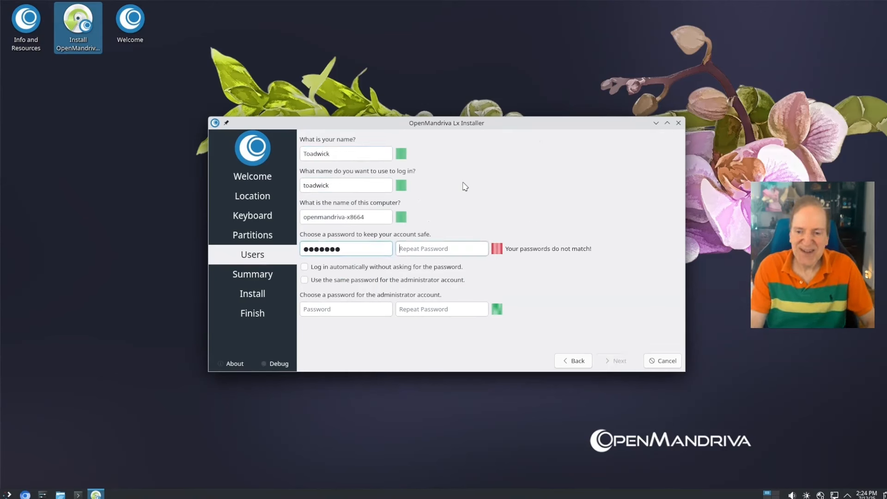
type("1234567")
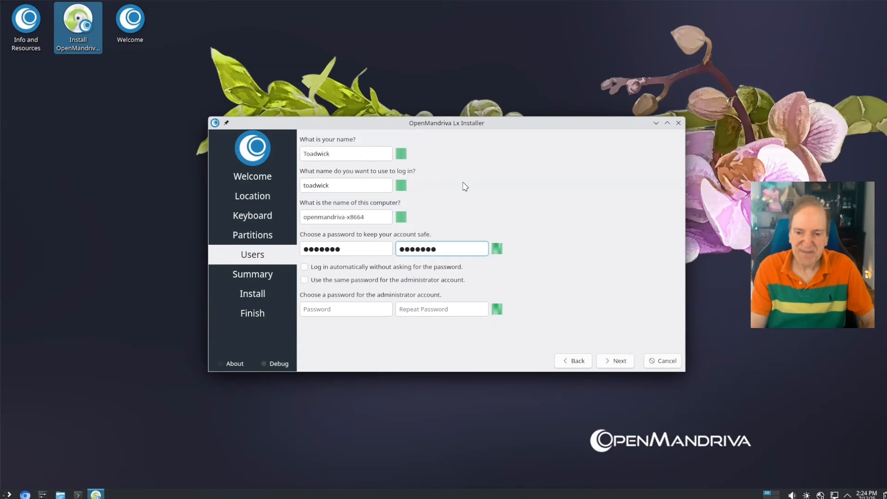
key("Tab")
key("space")
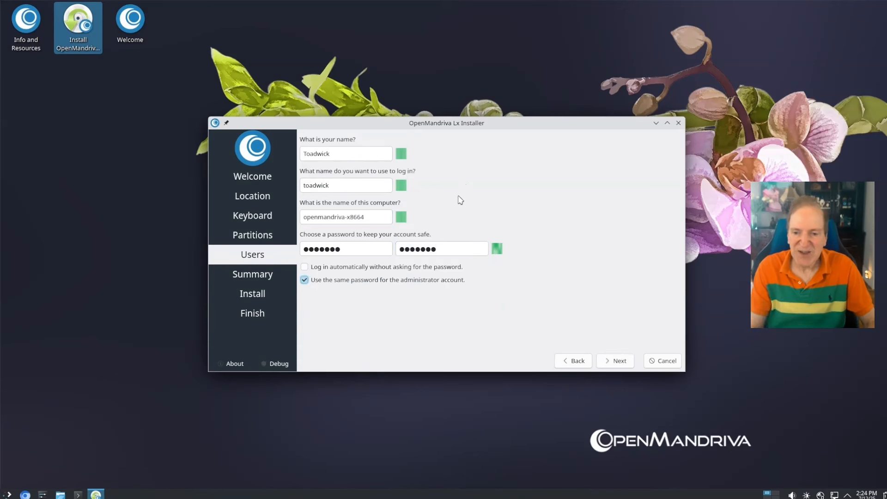
left_click(617, 361)
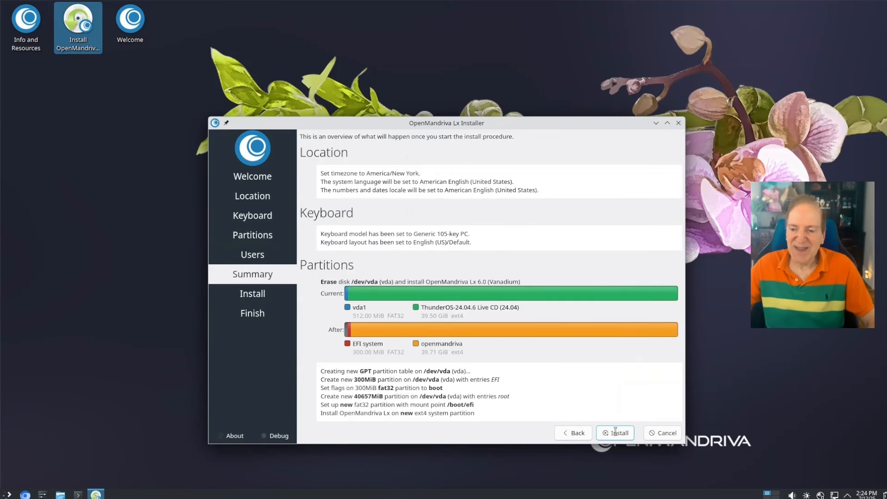
Install OpenMandriva Lx 6.0 to the disk and close the installer when finished
left_click(615, 432)
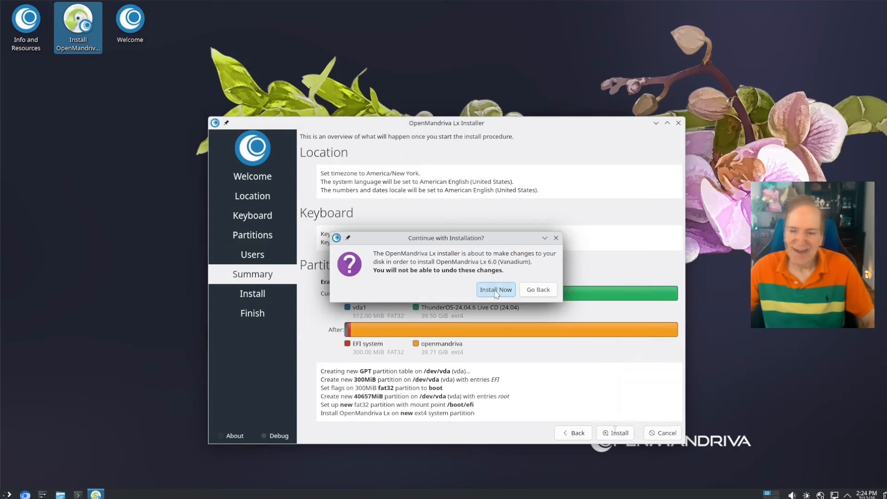
left_click(495, 292)
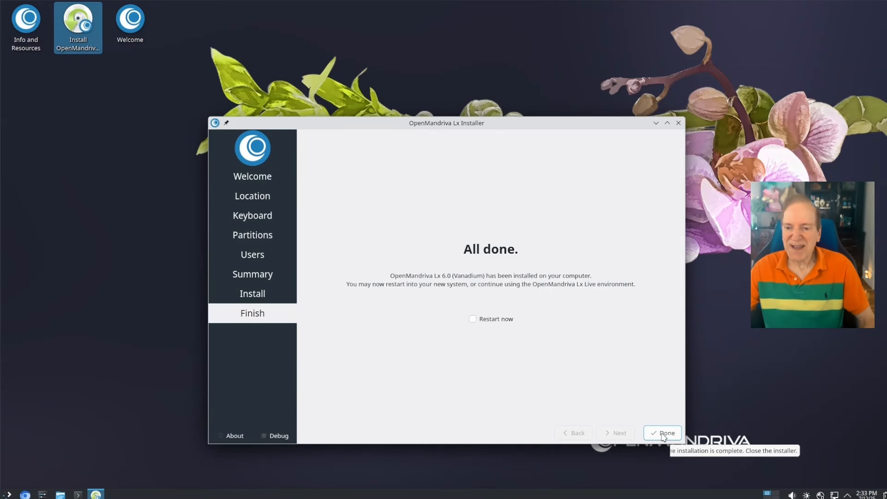
left_click(664, 436)
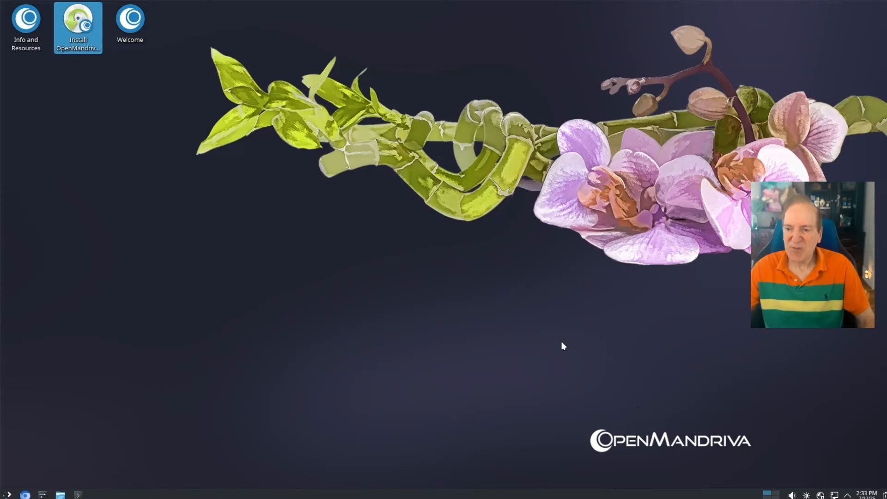
Reboot into the installed OpenMandriva Lx from the default boot entry and log in with the user's password
key("super")
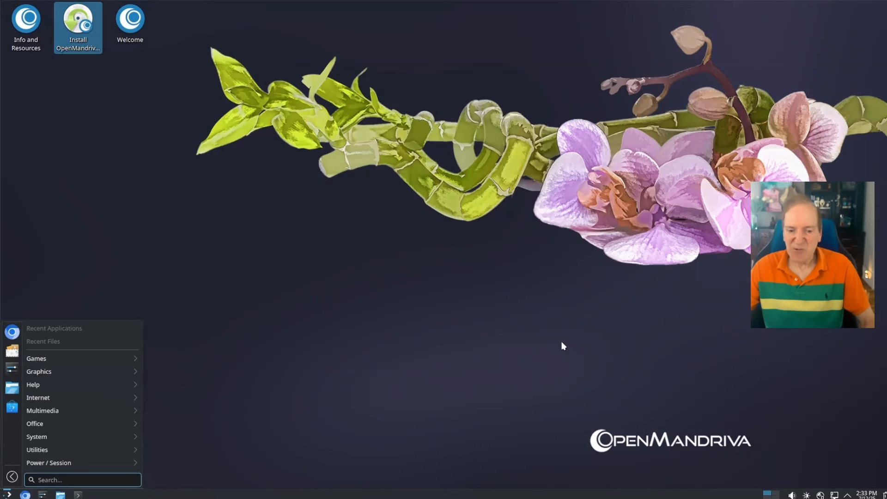
key("Escape")
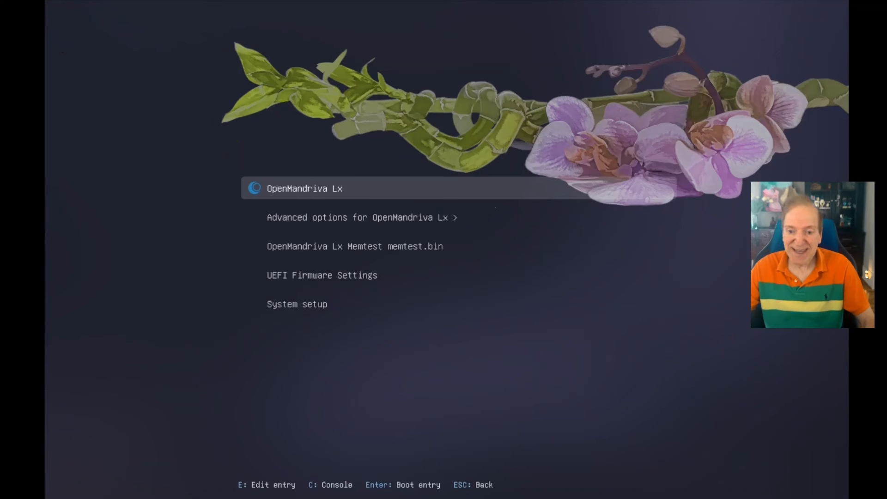
key("Return")
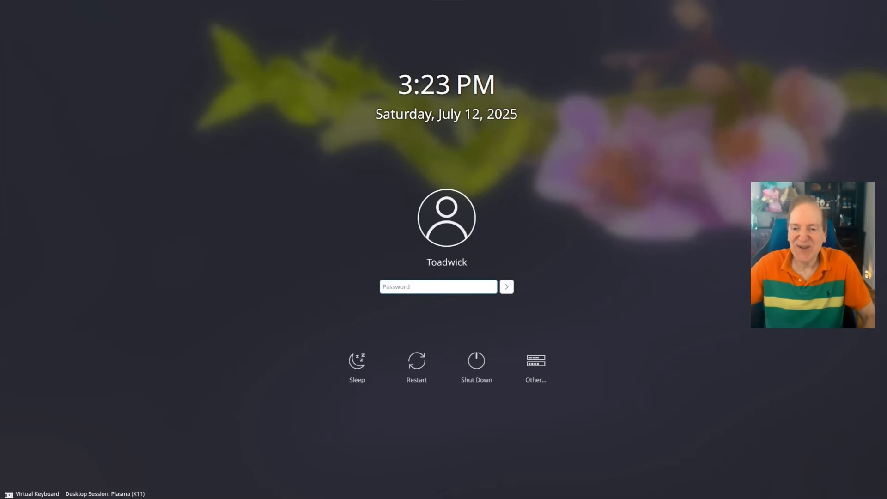
type("••")
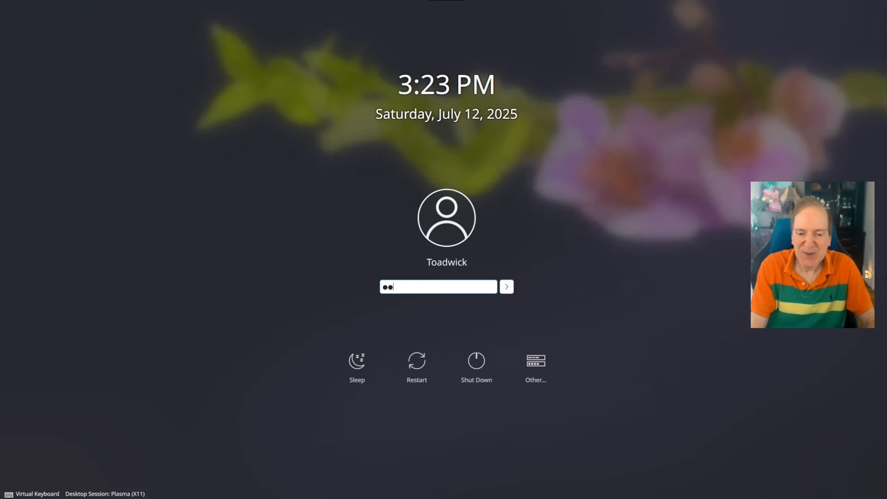
key("Return")
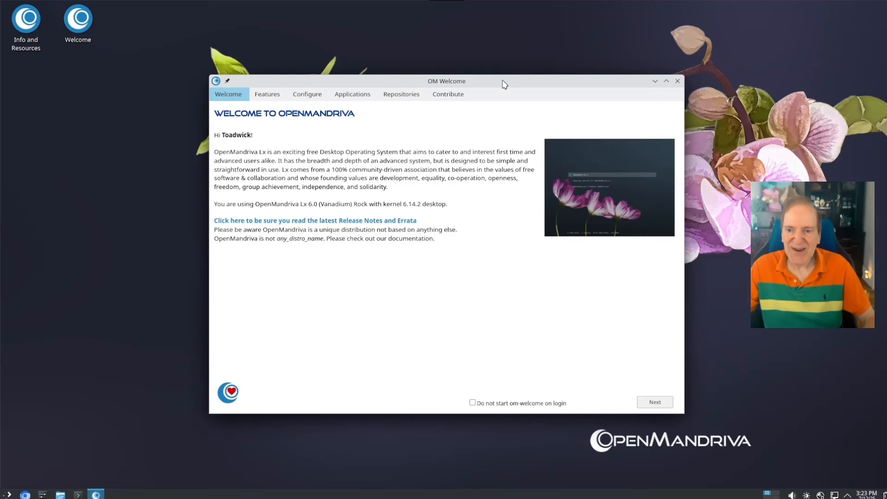
Launch the Software Repository Selector from OM Welcome's Features tab
left_click(267, 94)
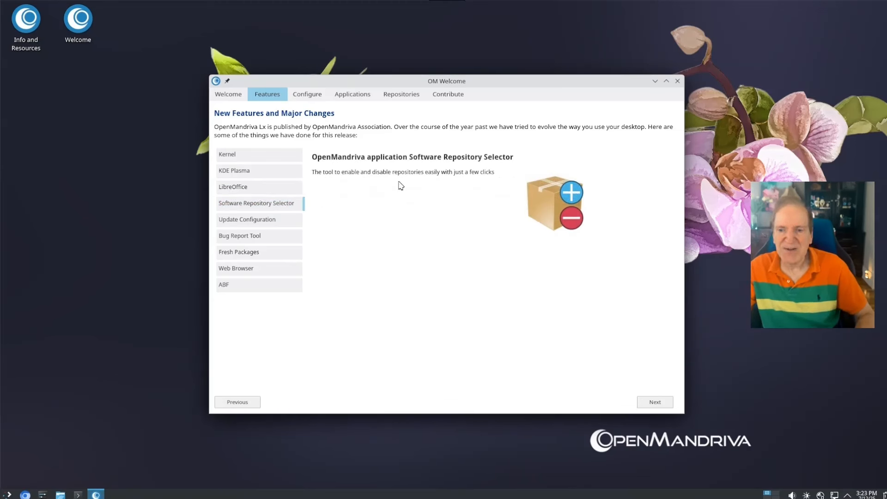
left_click(564, 207)
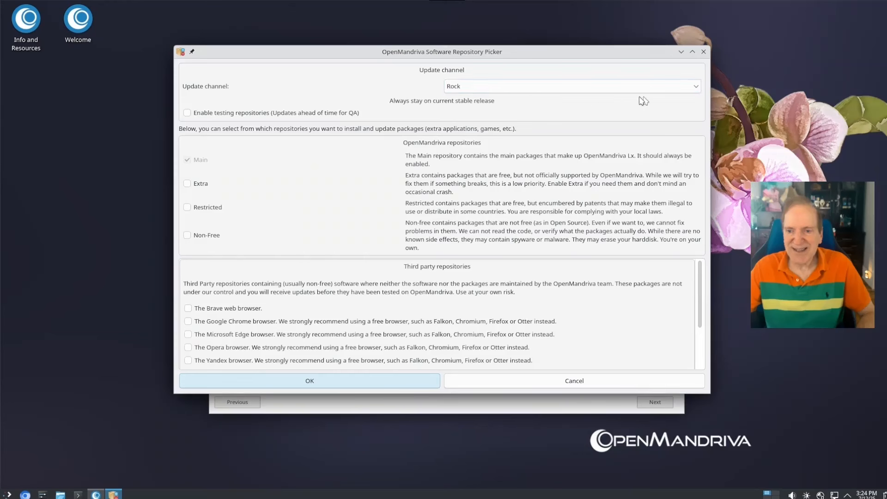
Switch the update channel from Rock to Rolling and confirm the change
left_click(698, 89)
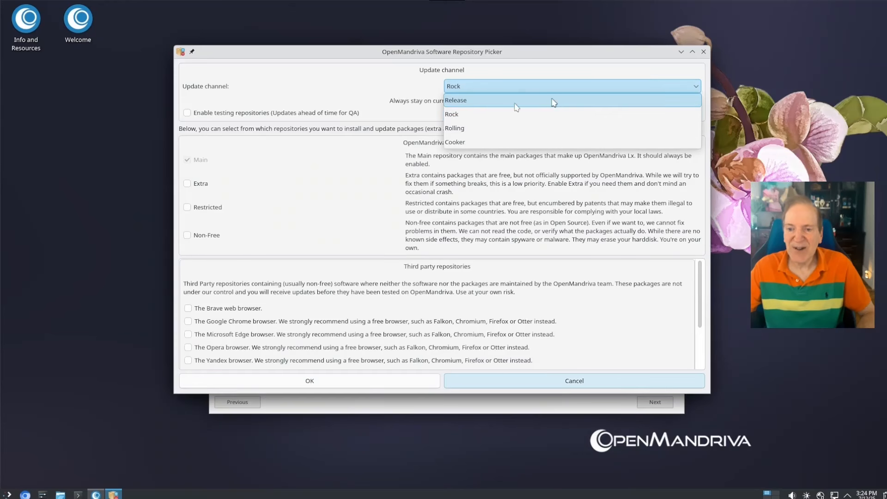
left_click(462, 130)
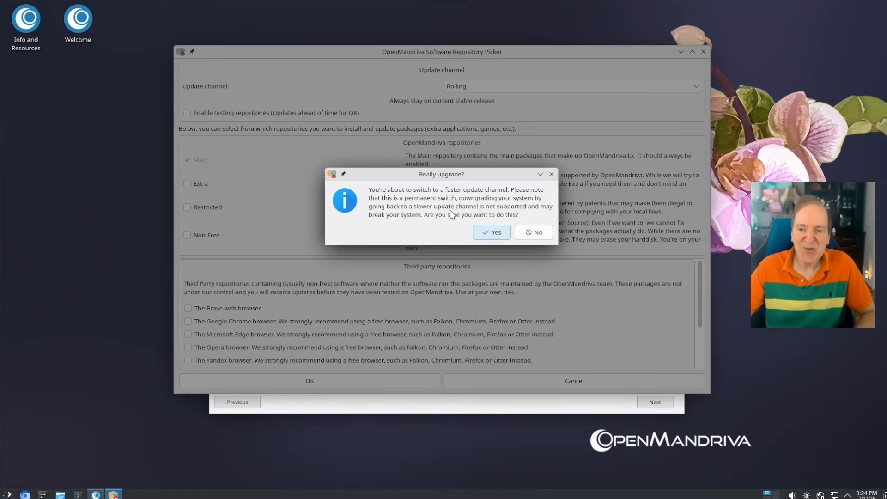
left_click(490, 236)
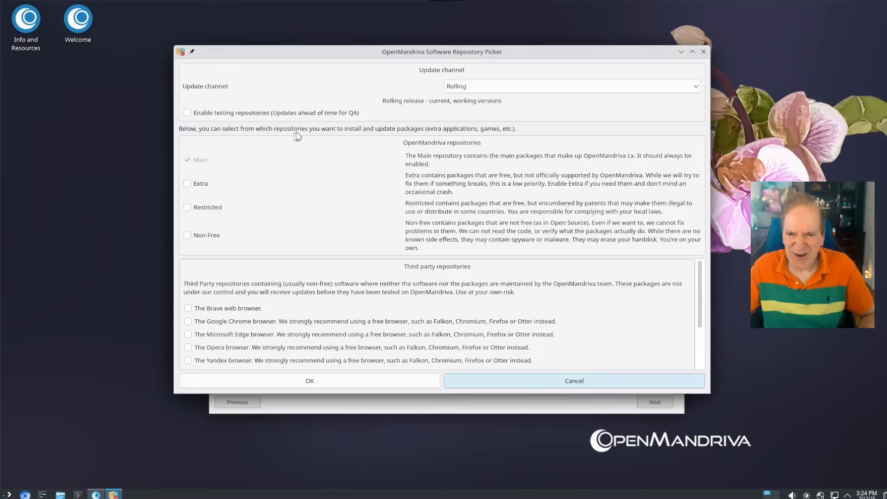
Enable Extra, Restricted, Non-Free, Brave, Google Chrome and Visual Studio Code repositories and apply them
left_click(188, 184)
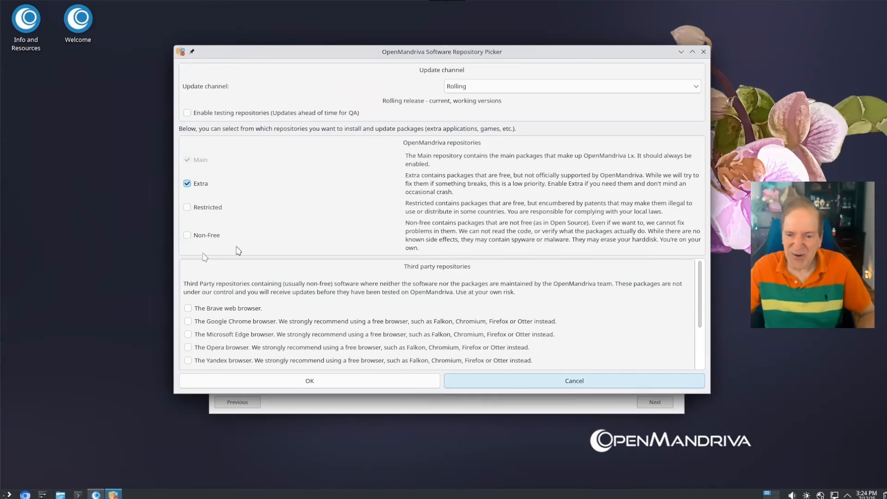
left_click(187, 207)
left_click(187, 235)
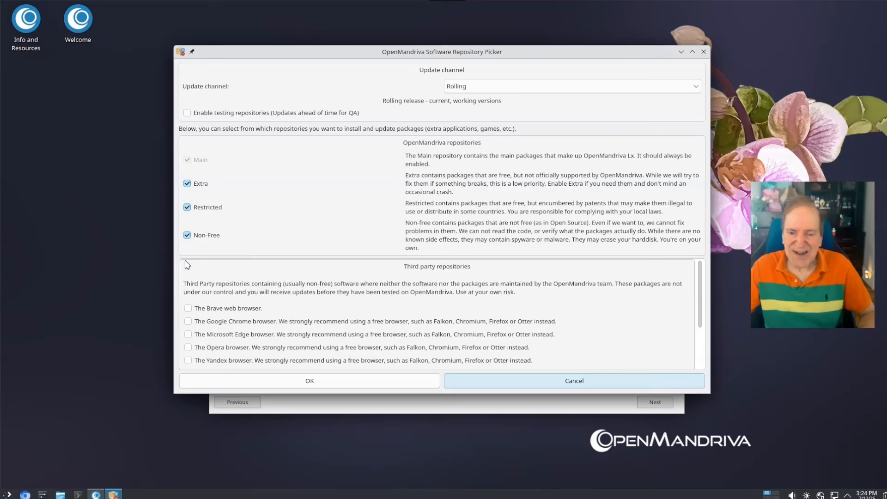
left_click(188, 308)
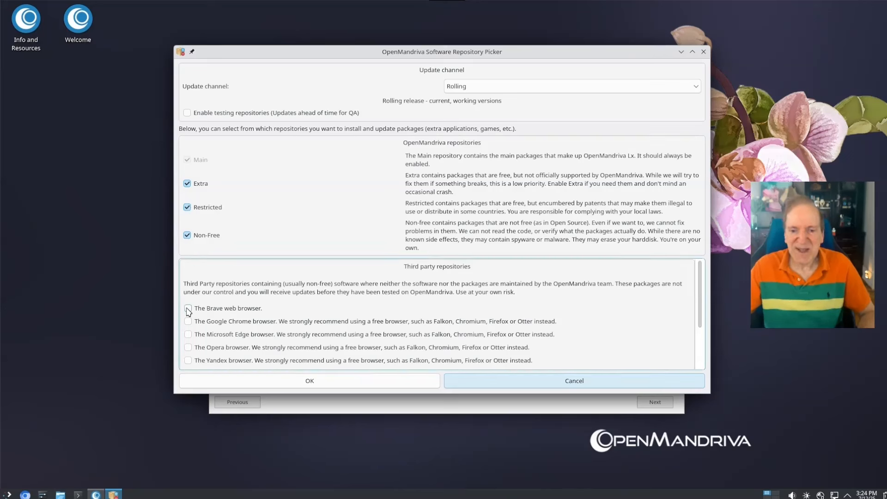
scroll(278, 293, "down", 1)
left_click(278, 293)
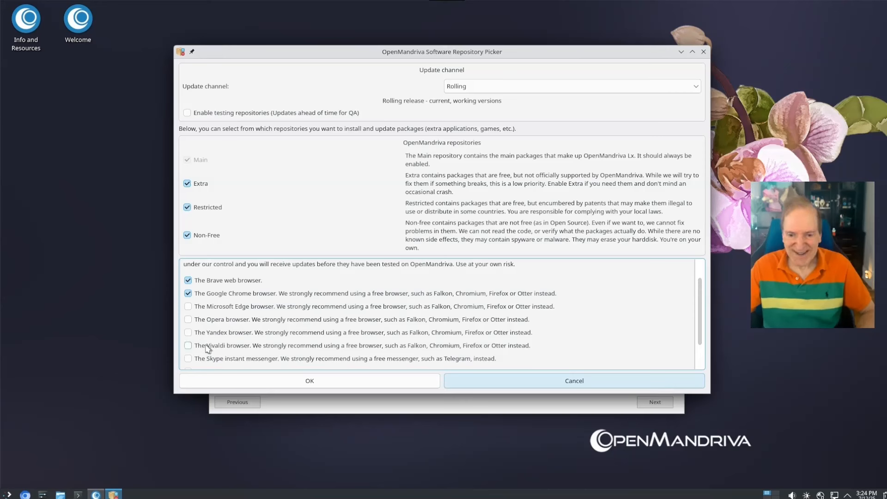
scroll(249, 353, "down", 2)
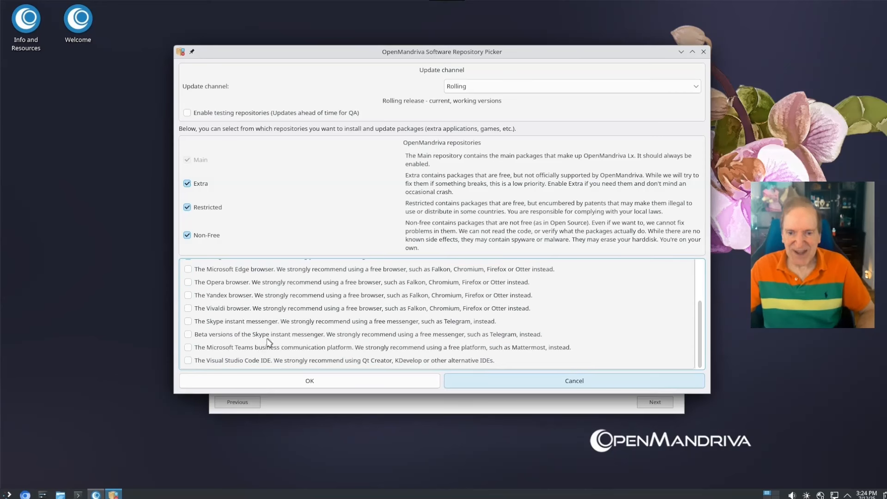
left_click(188, 360)
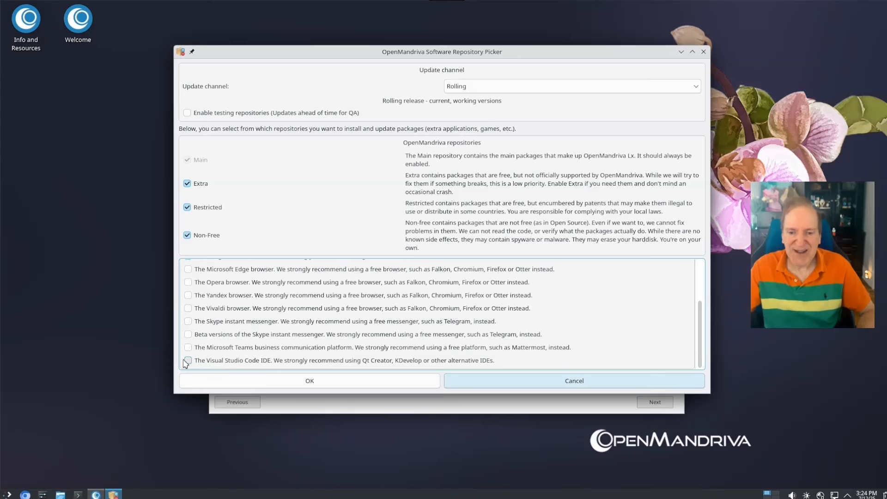
left_click(322, 383)
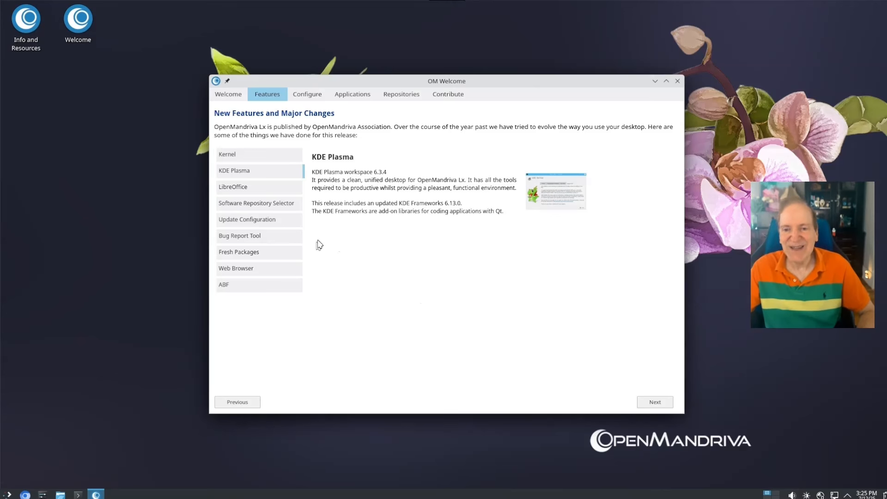
Authorise the Brave and Google Chrome repository files with the administrator password
left_click(264, 220)
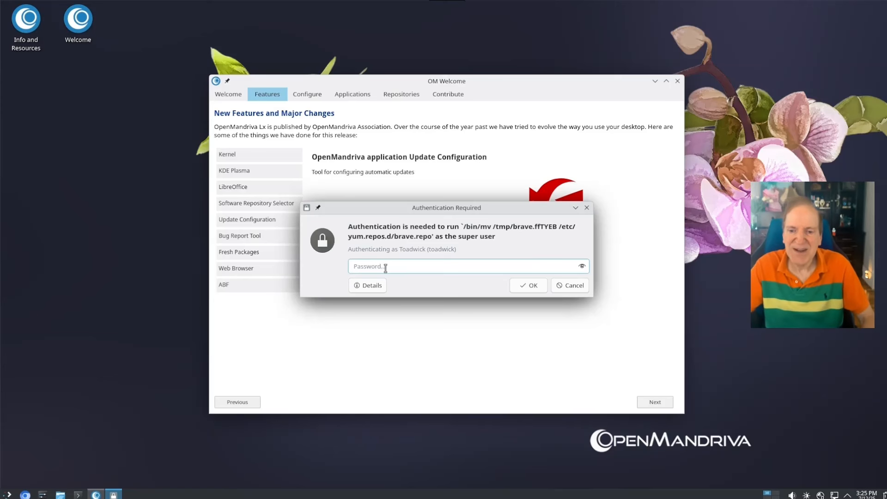
type("•••")
key("Return")
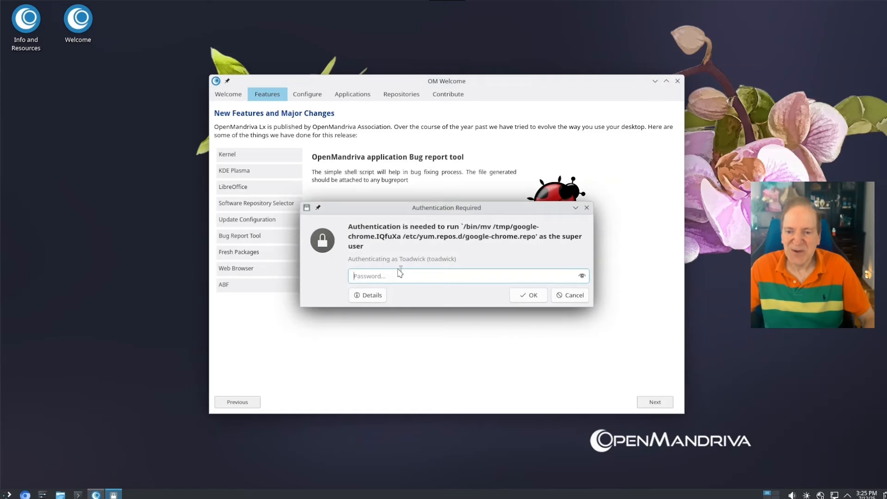
type("•")
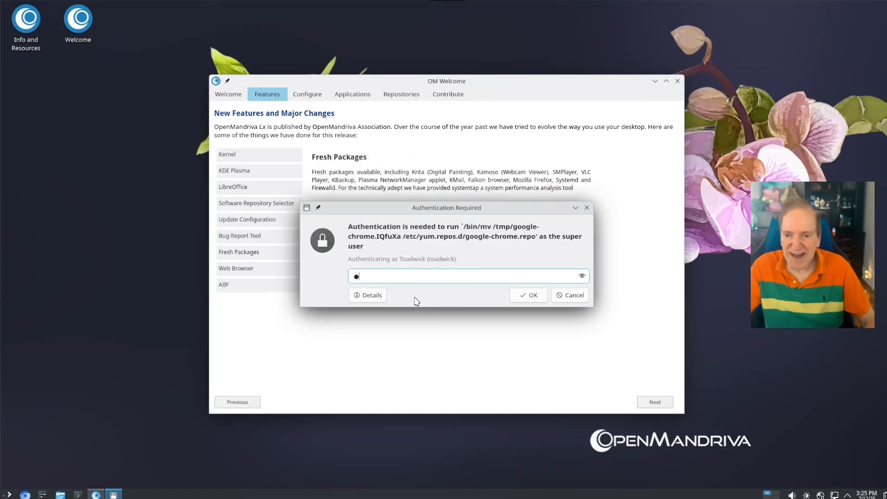
key("Return")
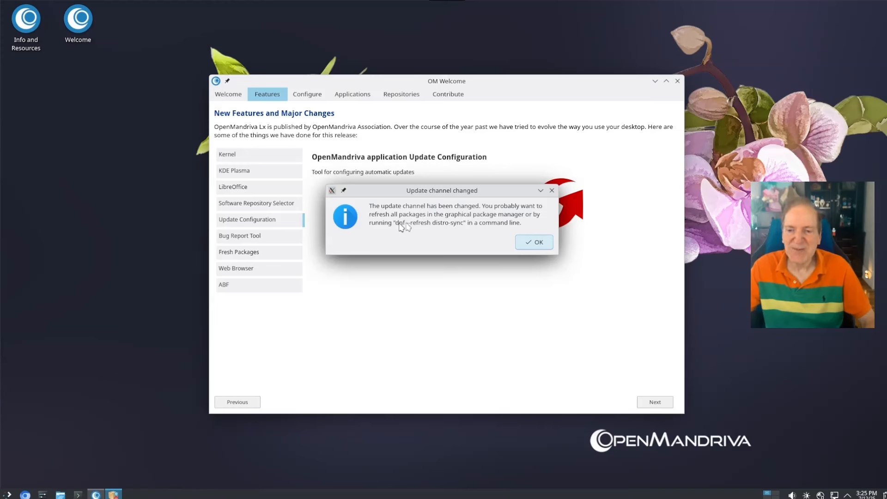
Copy the 'dnf --refresh distro-sync' command, dismiss the channel notice, and open a terminal
left_click_drag(396, 223, 464, 226)
key("ctrl+c")
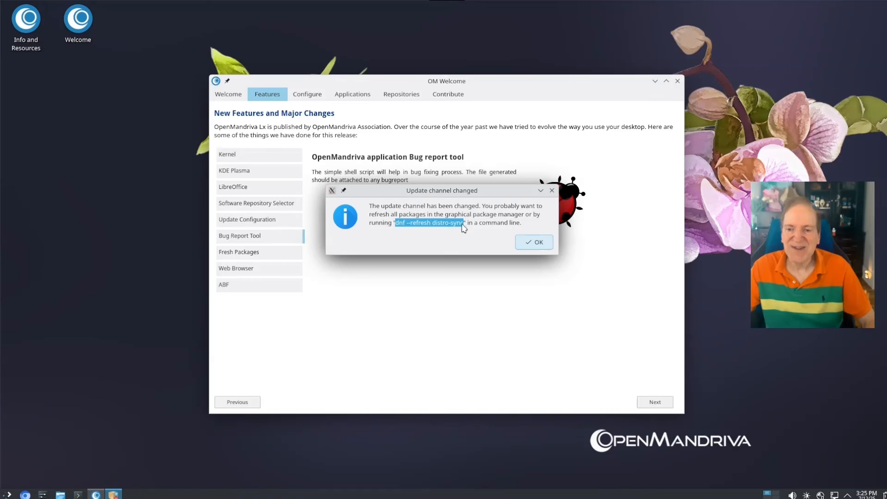
key("XF86AudioRaiseVolume")
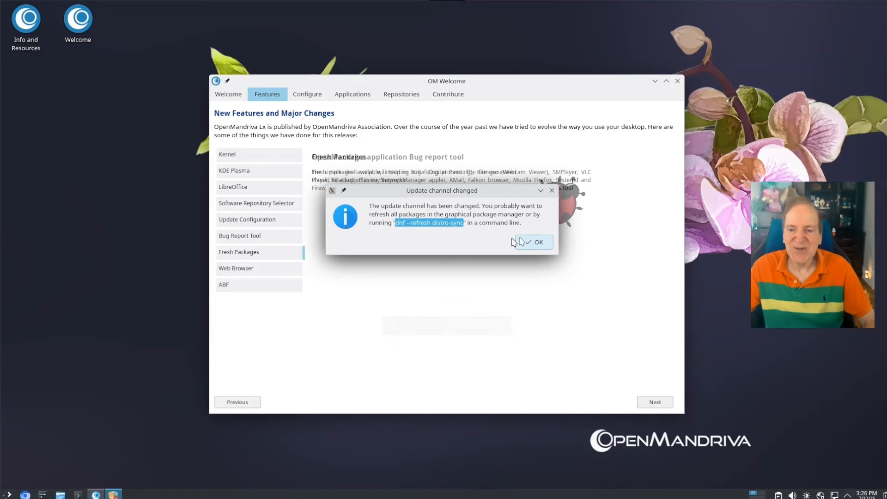
left_click(534, 242)
left_click(78, 494)
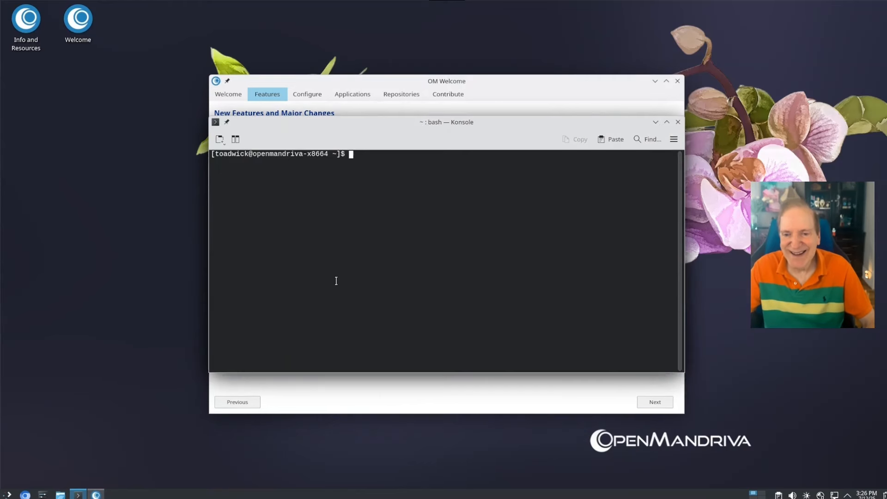
Run 'sudo dnf --refresh distro-sync', accepting the transaction and the maintainer's config file version
type("sudo")
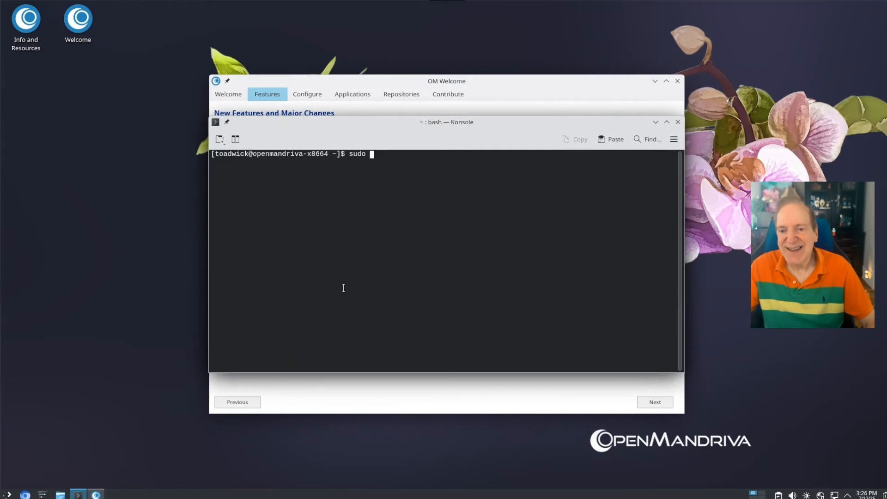
key("ctrl+shift+v")
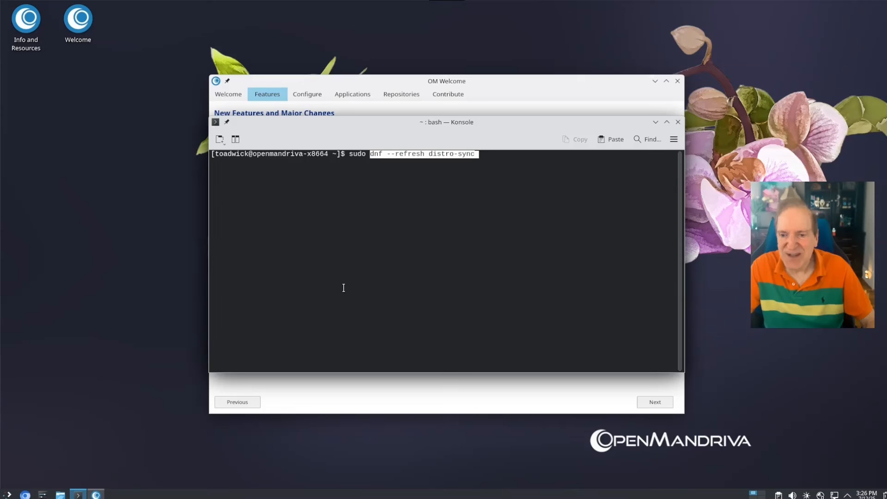
key("Return")
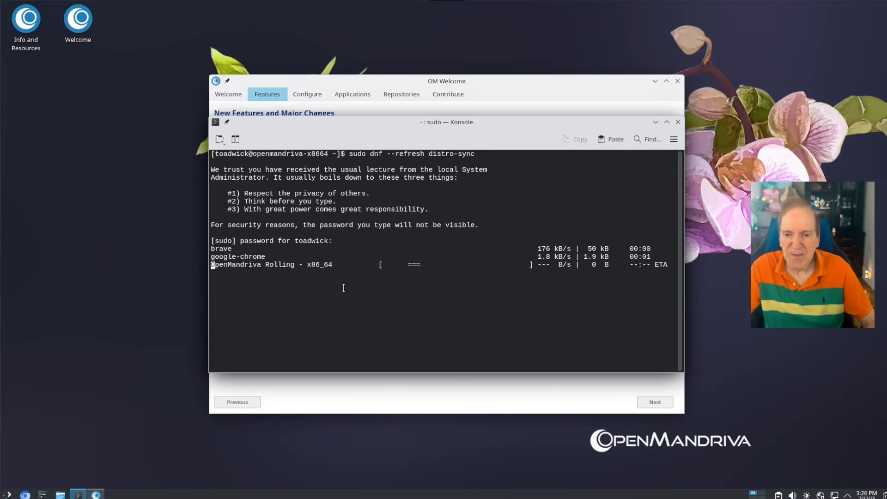
key("ctrl+plus")
key("ctrl+plus")
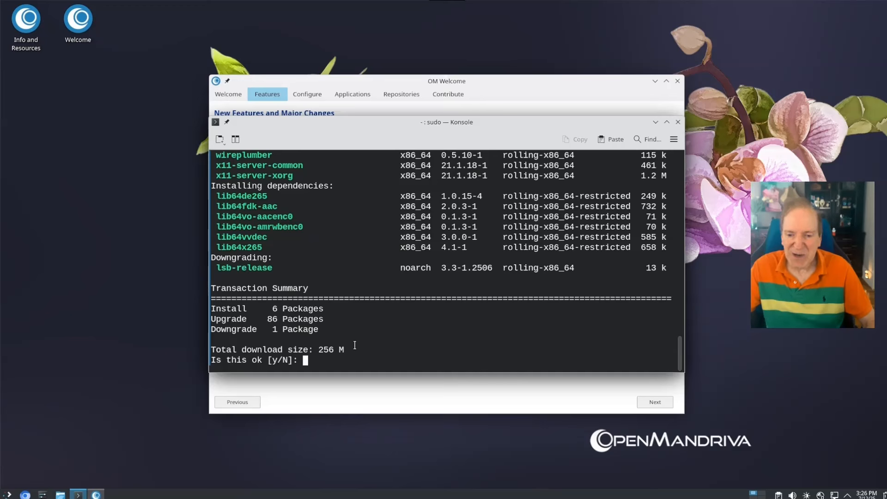
type("y")
key("Return")
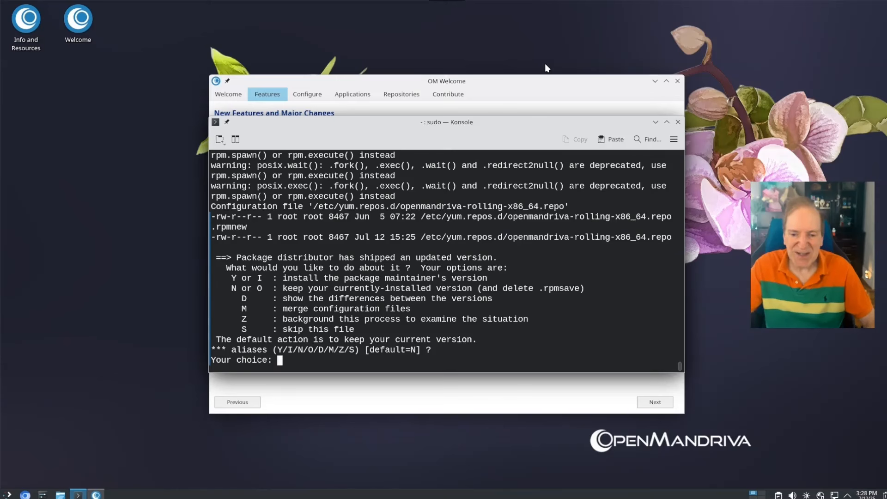
type("y")
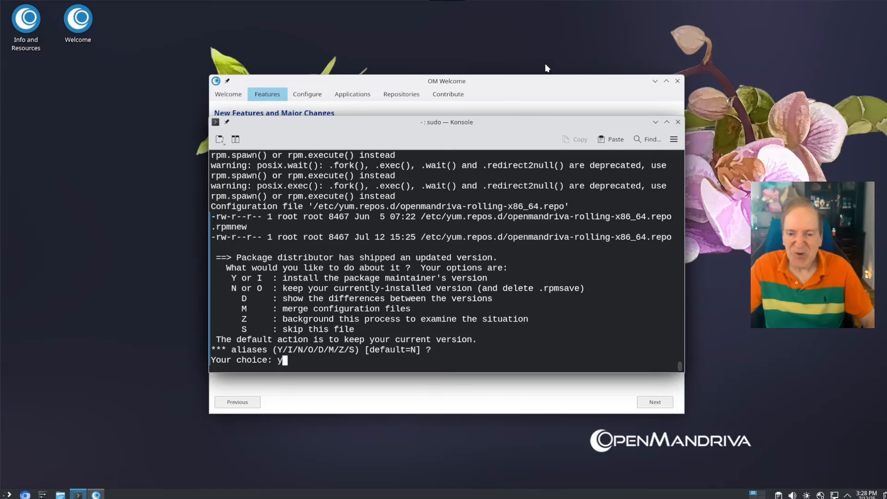
key("Return")
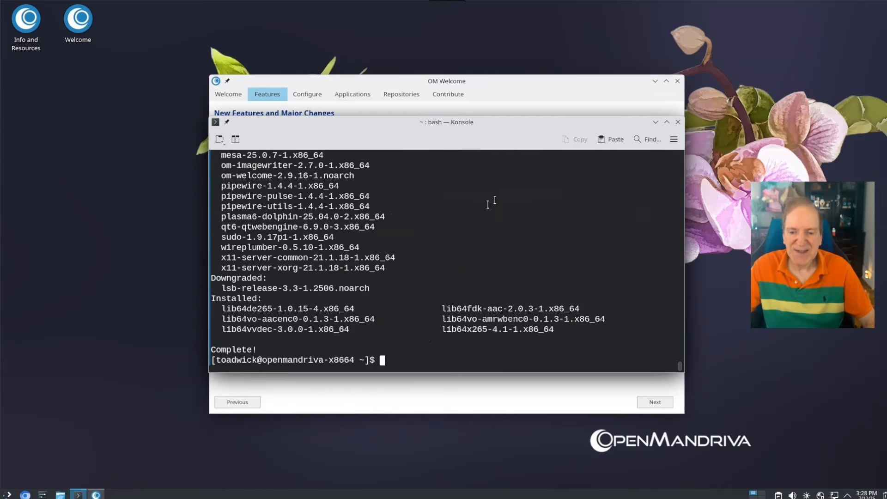
left_click_drag(519, 139, 364, 235)
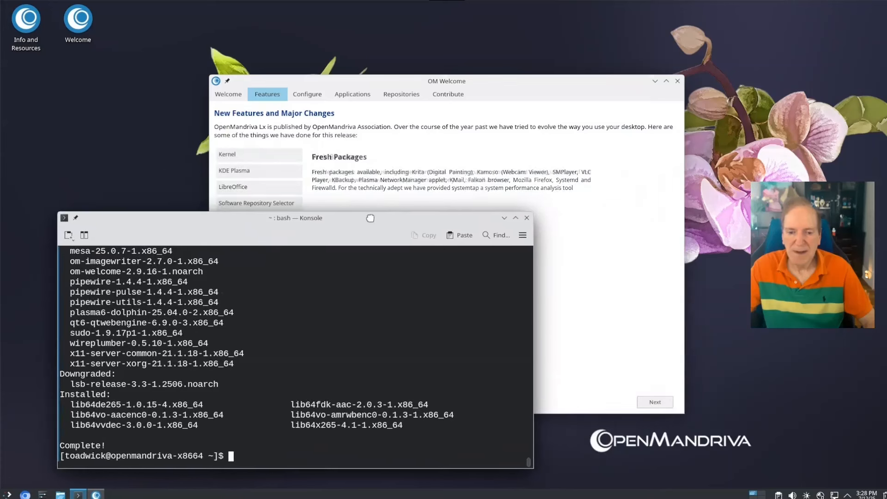
Minimise Konsole and launch the Update Configuration tool from OM Welcome's Features list
left_click(502, 218)
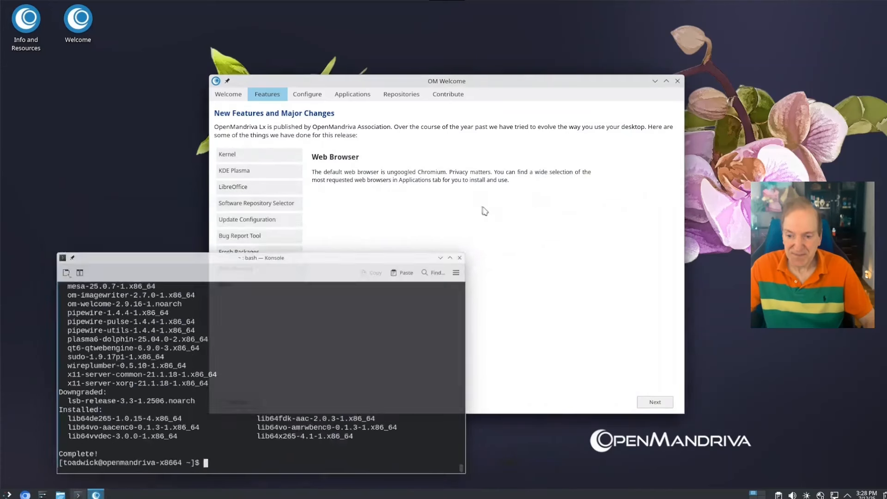
left_click(258, 172)
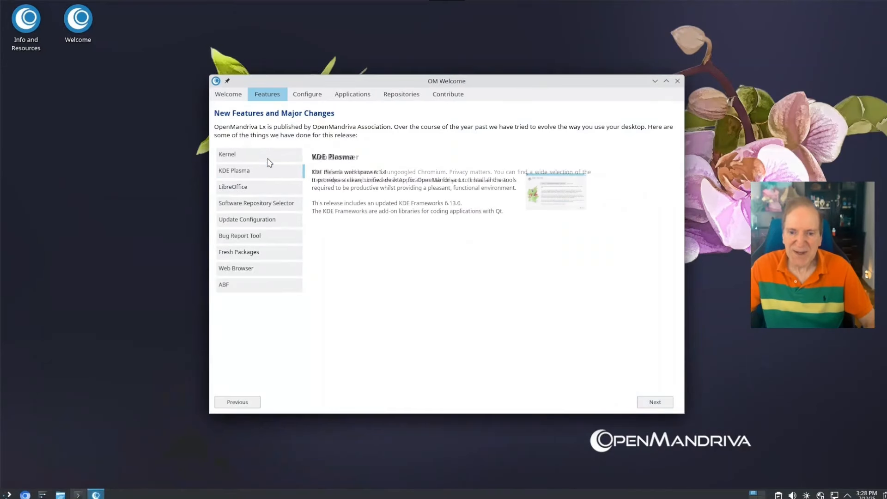
left_click(257, 202)
left_click(265, 219)
left_click(558, 202)
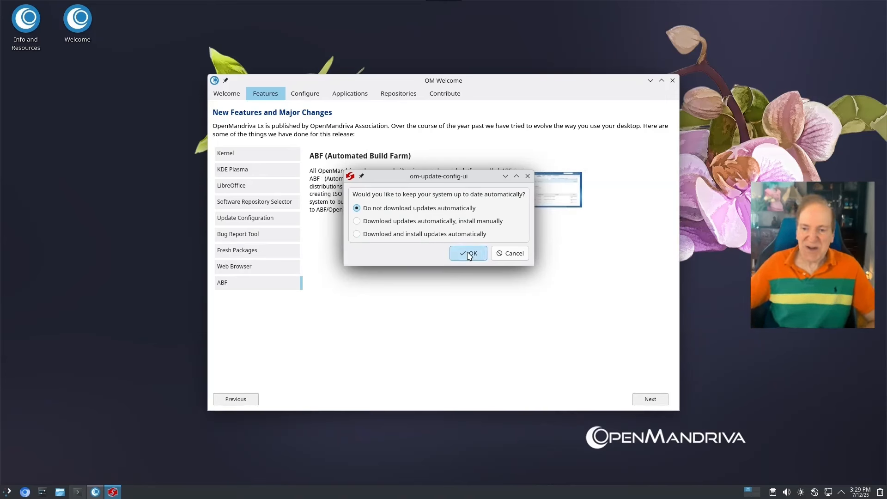
Keep 'Do not download updates automatically', authorise it, then view ABF and the System Configurations page
left_click(470, 254)
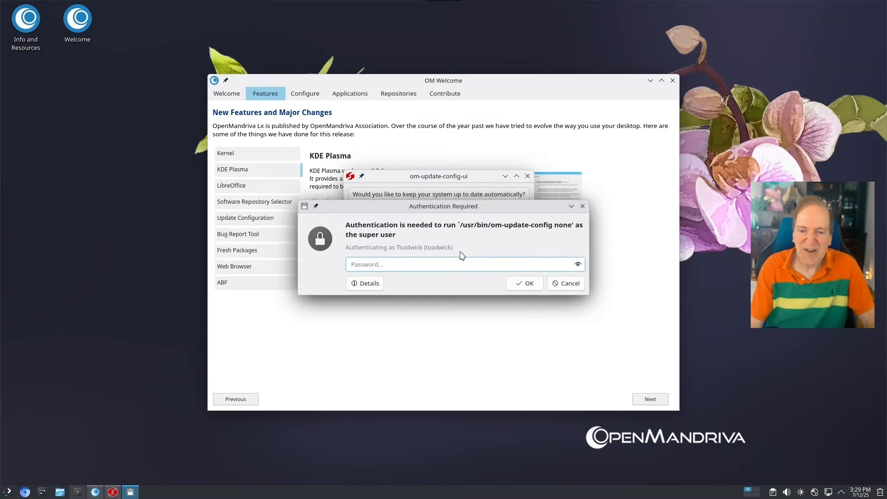
type("************")
key("Return")
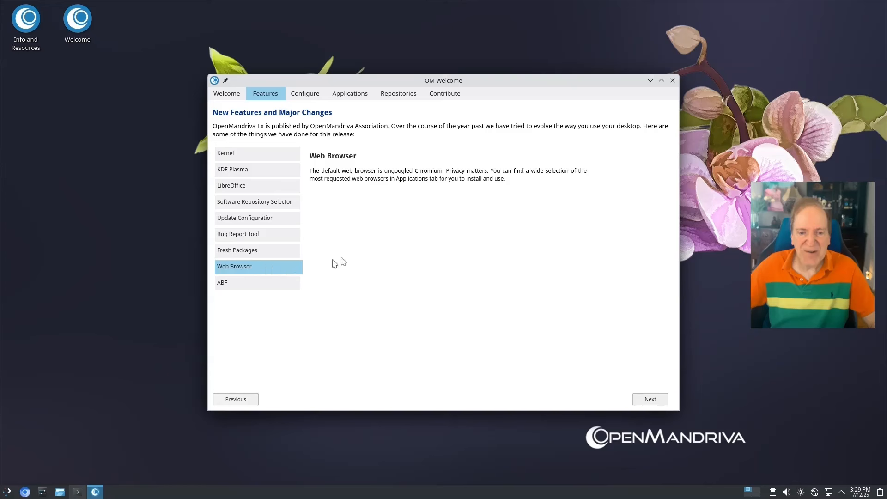
left_click(284, 282)
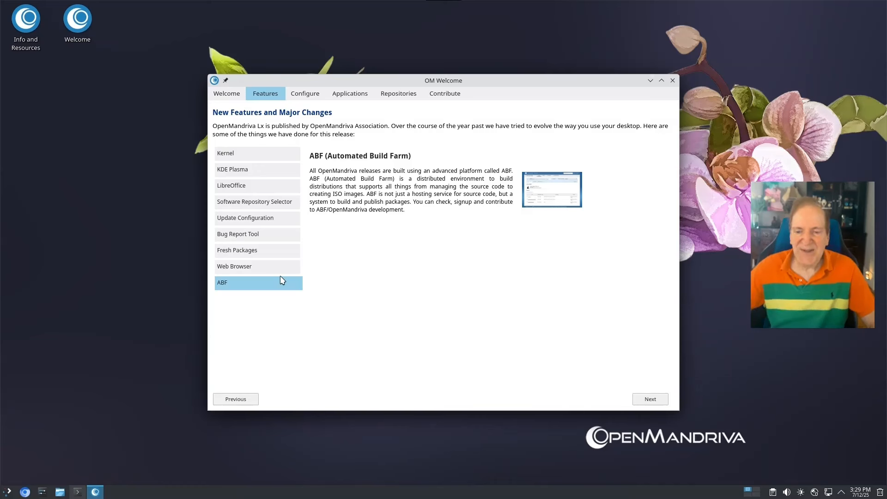
left_click(307, 93)
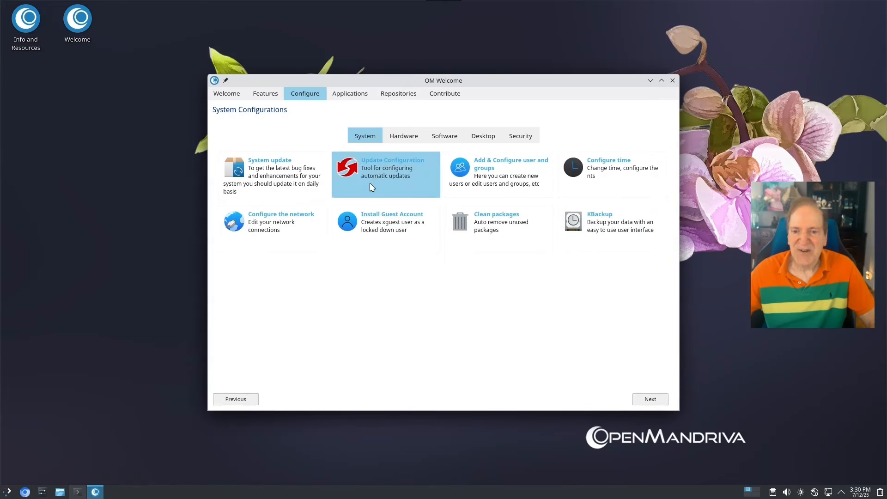
Show the Hardware sub-tab listing display, printer, Bluetooth, keyboard, touchpad and NVIDIA driver settings
key("ctrl+Tab")
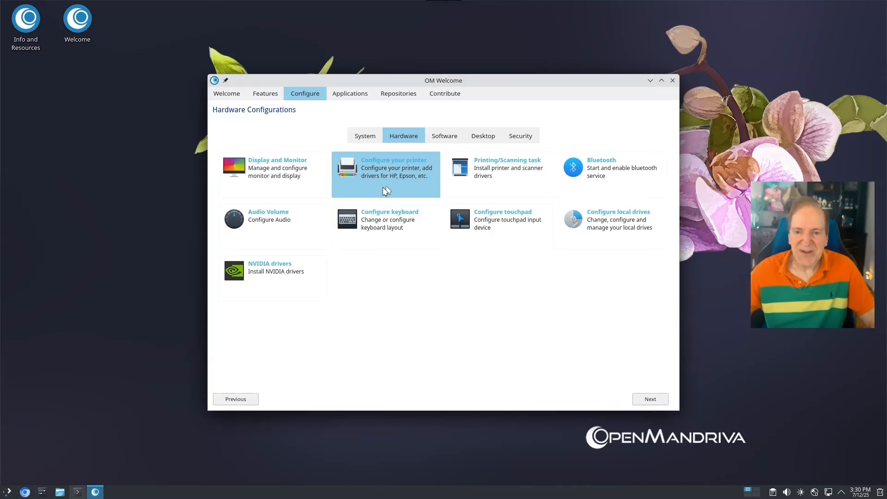
Check the empty printer list, then bring up the Desktop Configurations page
left_click(385, 186)
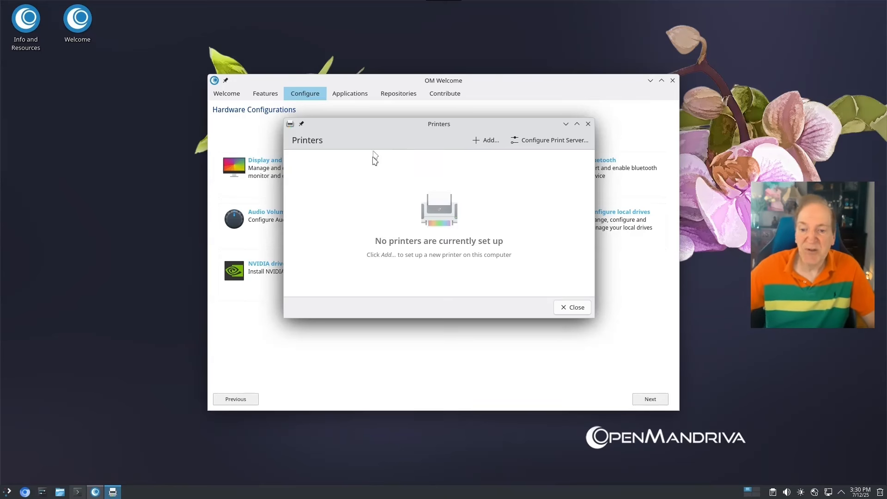
left_click(571, 308)
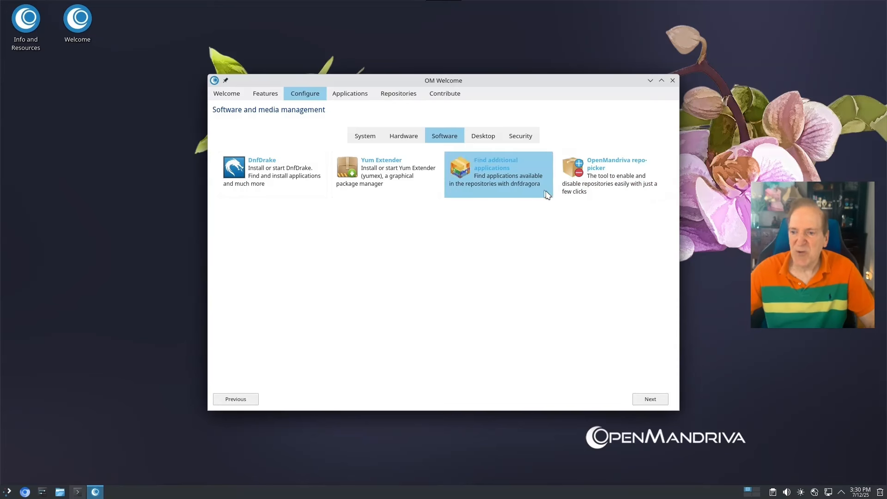
left_click(485, 139)
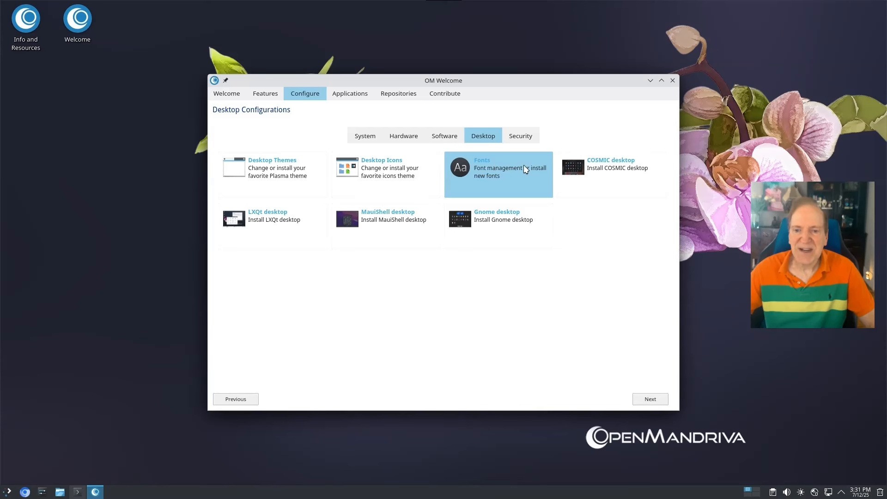
Browse the installed fonts in the font manager and close it
left_click(486, 172)
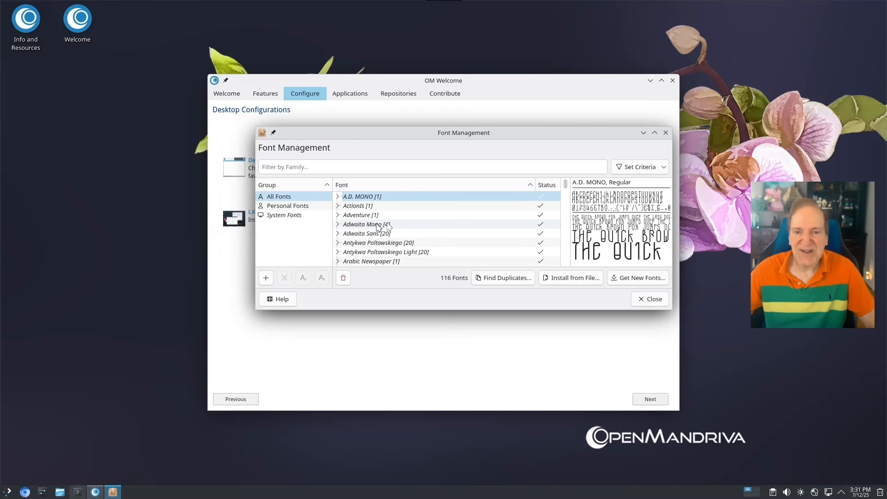
scroll(421, 229, "down", 4)
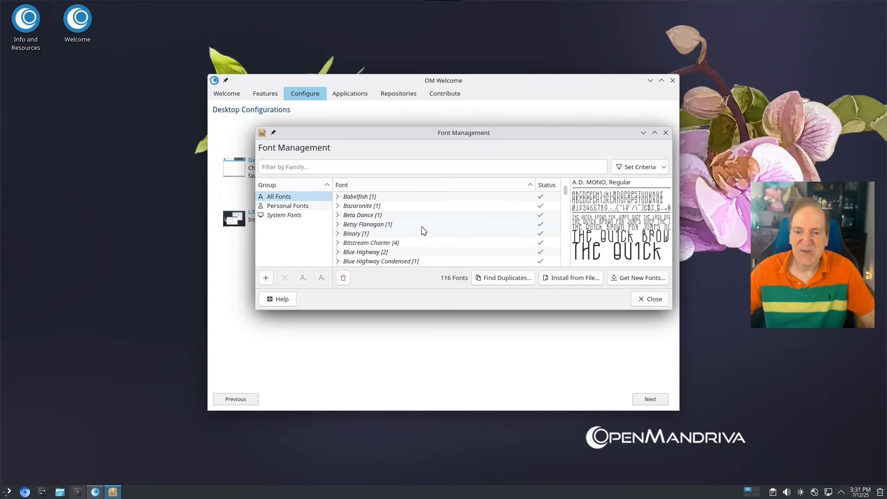
scroll(423, 230, "down", 4)
scroll(565, 208, "down", 3)
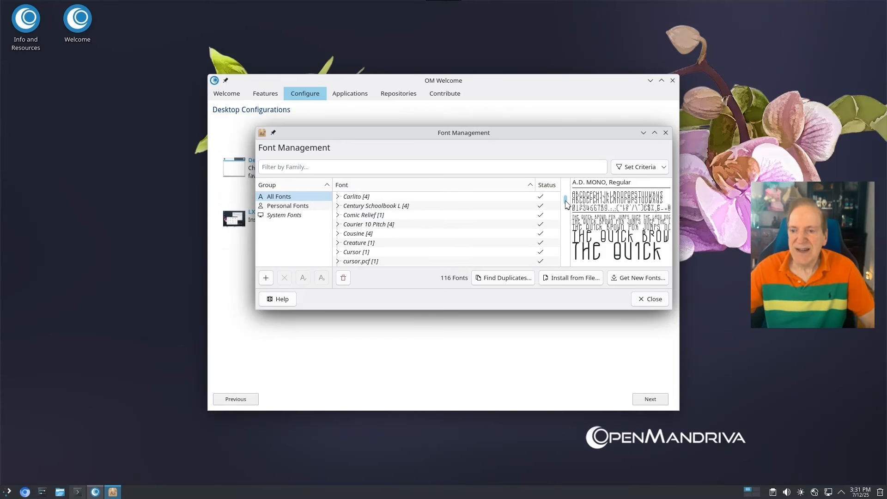
left_click_drag(564, 204, 556, 234)
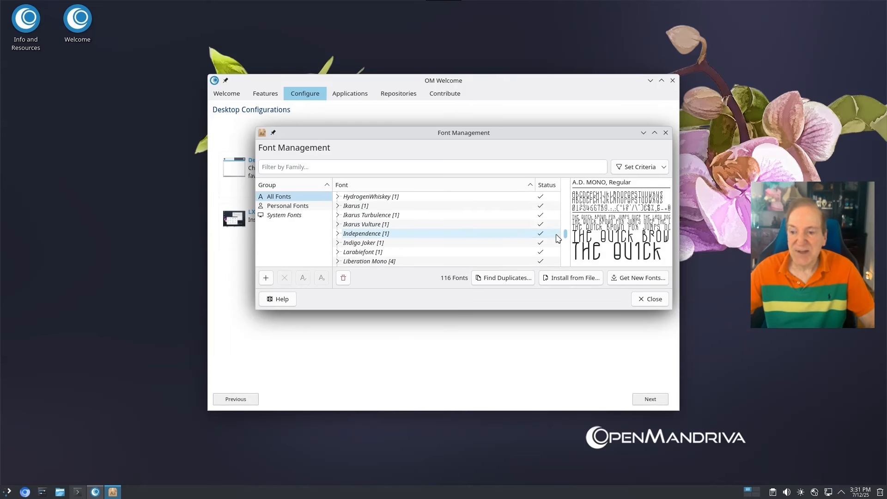
left_click_drag(556, 235, 556, 236)
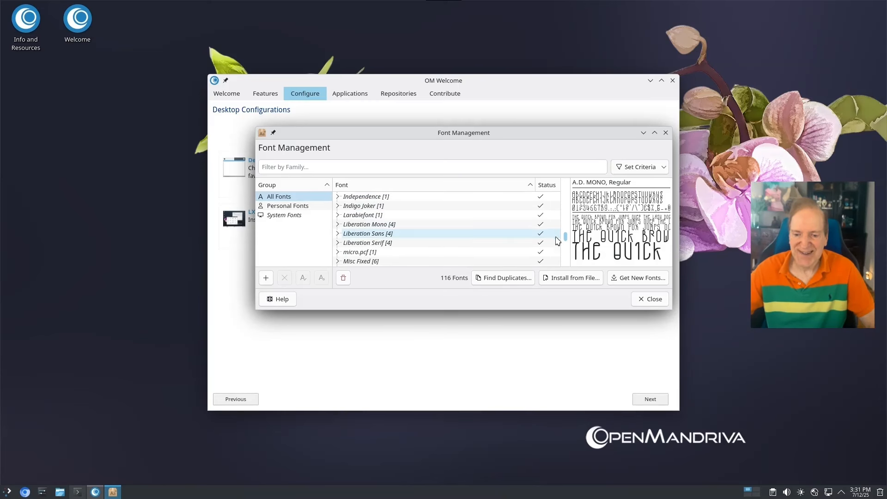
left_click(650, 299)
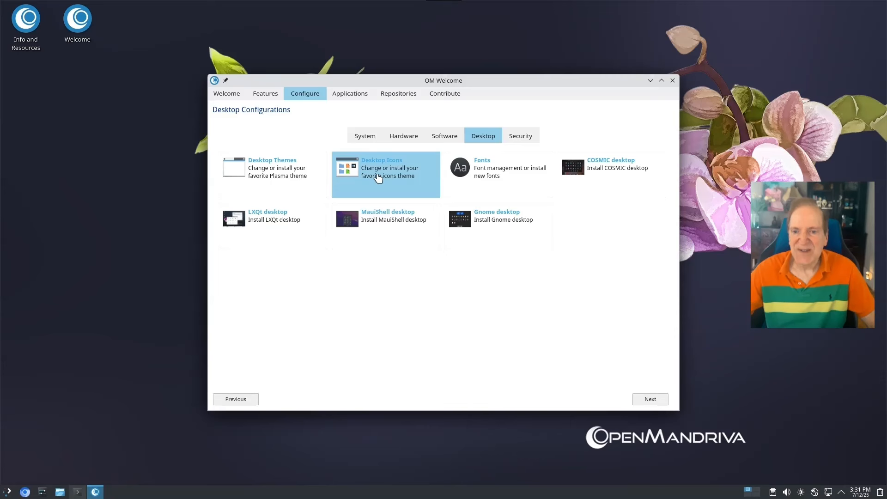
Leave Desktop Icons unchanged, then start installing the COSMIC desktop
left_click(378, 178)
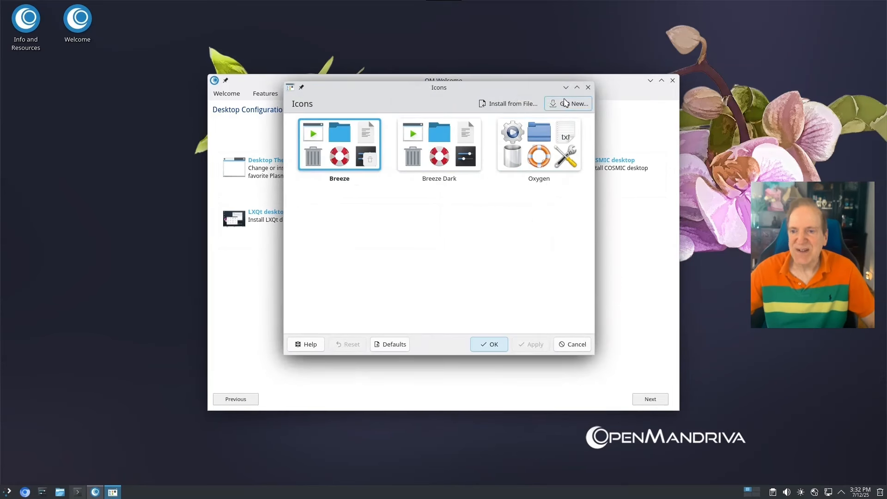
left_click(577, 345)
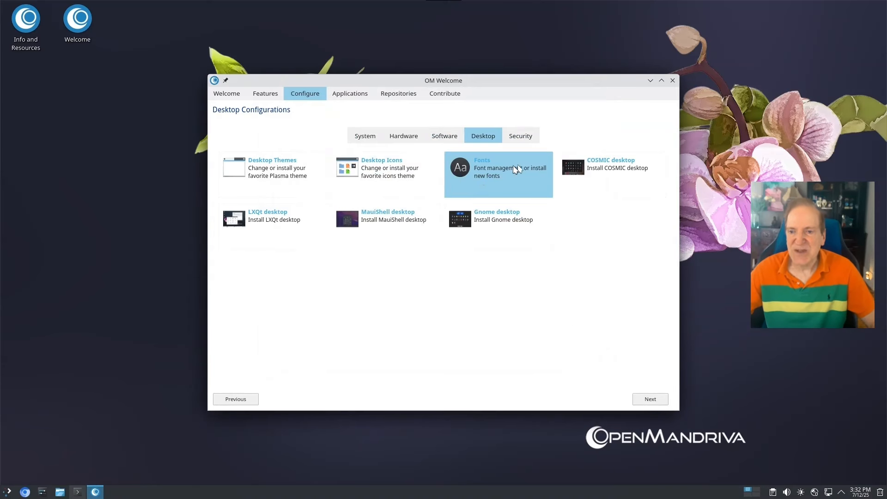
left_click(599, 167)
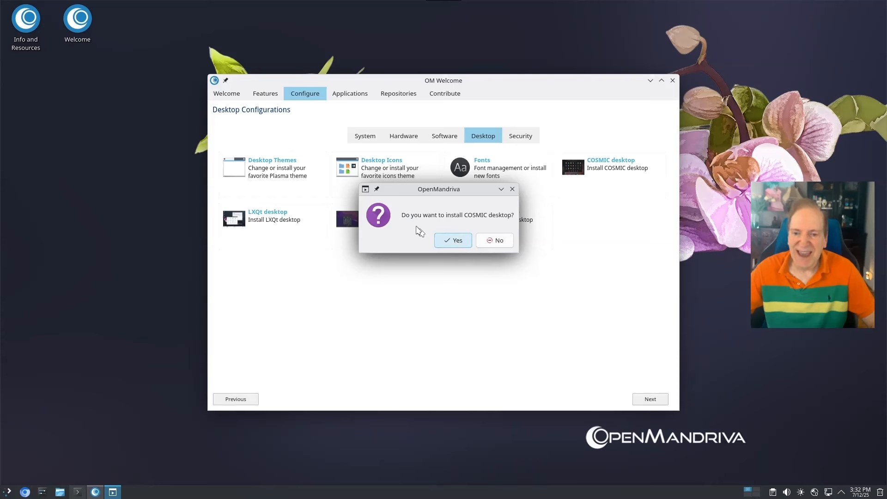
Confirm the COSMIC install, authorize it with the password, and dismiss 'Installation succeeded.'
left_click(450, 241)
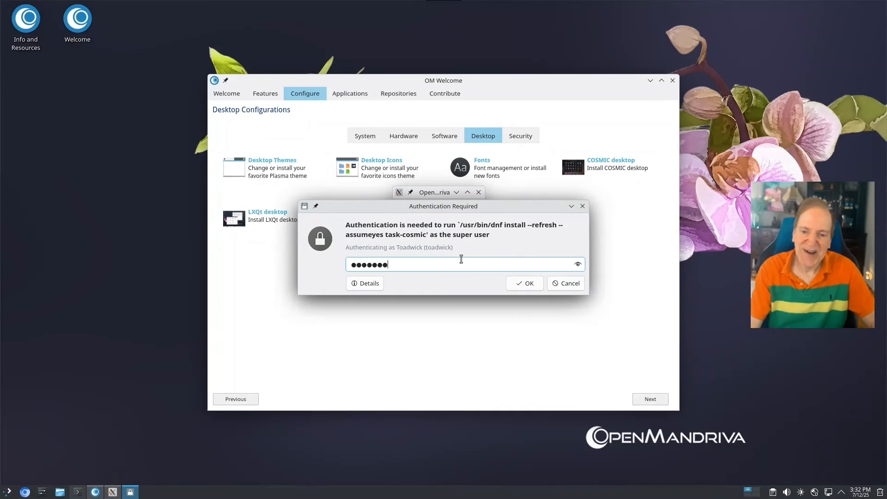
key("Return")
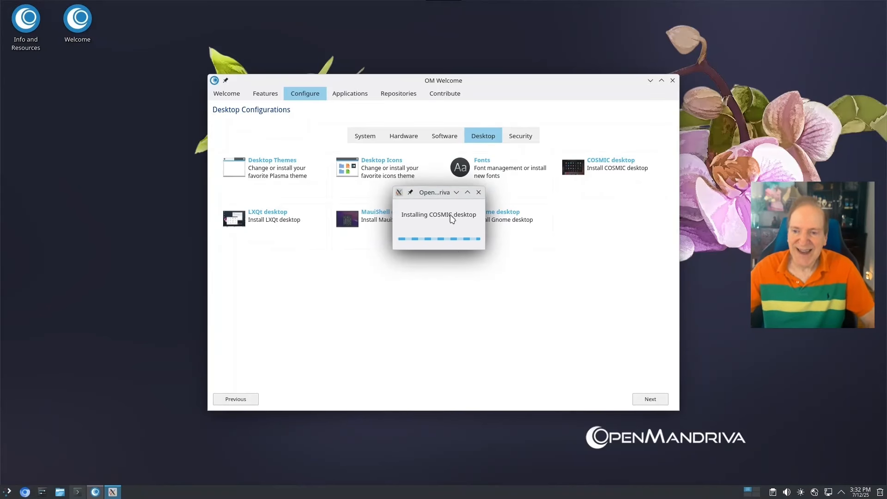
left_click_drag(435, 193, 492, 270)
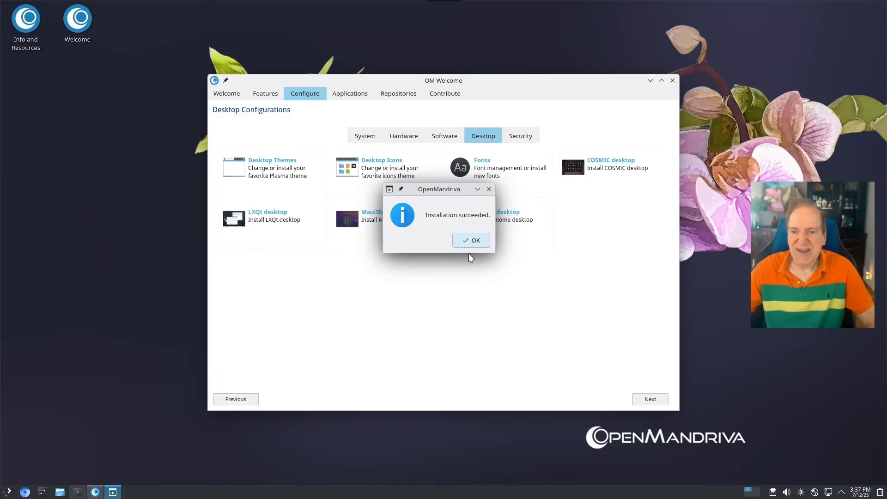
left_click(470, 241)
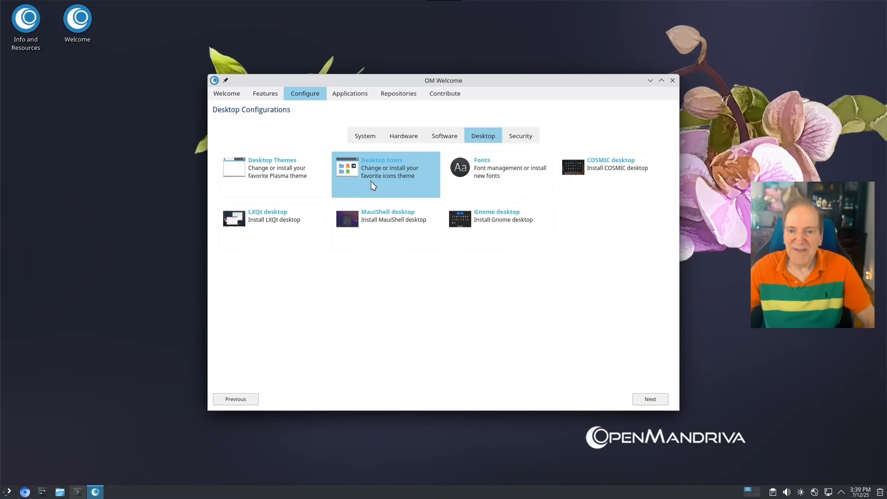
Select the Pop icon theme in the Icons settings
left_click(385, 171)
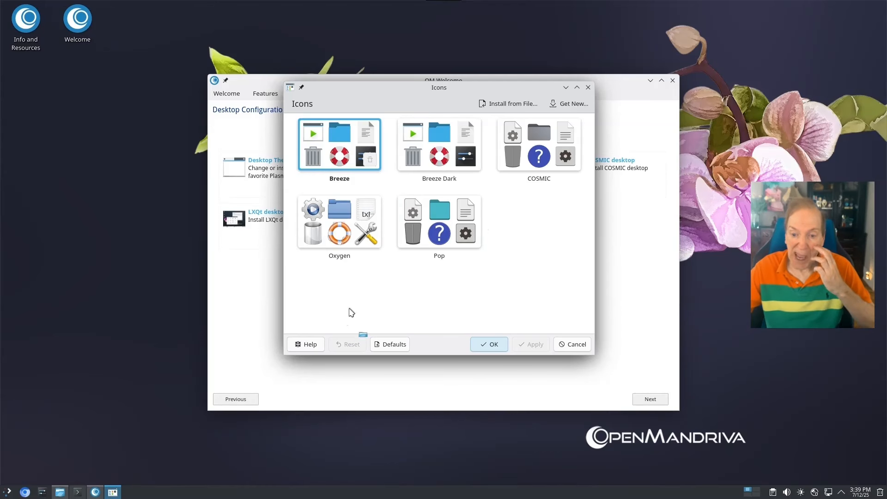
left_click_drag(406, 98, 252, 54)
left_click(526, 213)
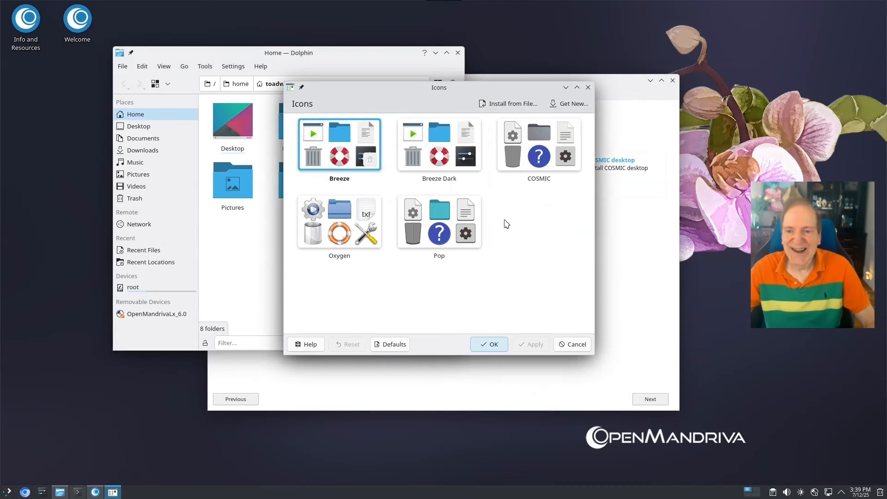
left_click(444, 222)
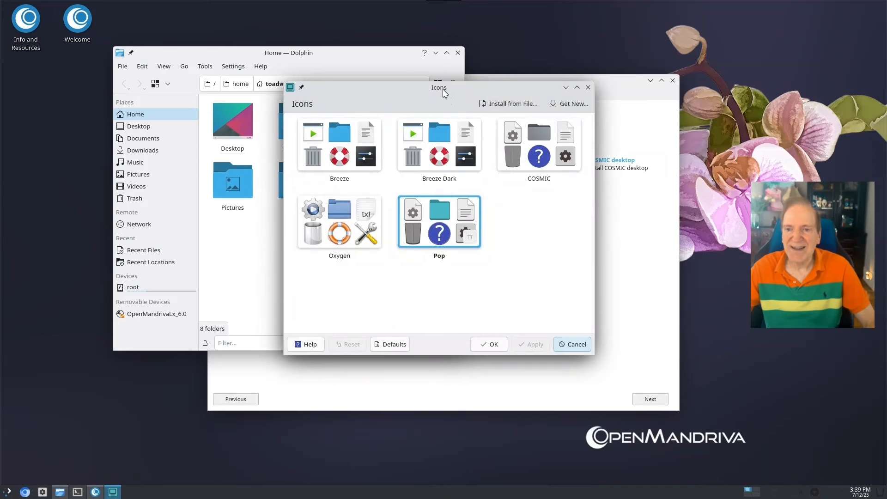
Check the teal Pop folder icons in Dolphin, then close the Icons settings
left_click_drag(444, 92, 625, 129)
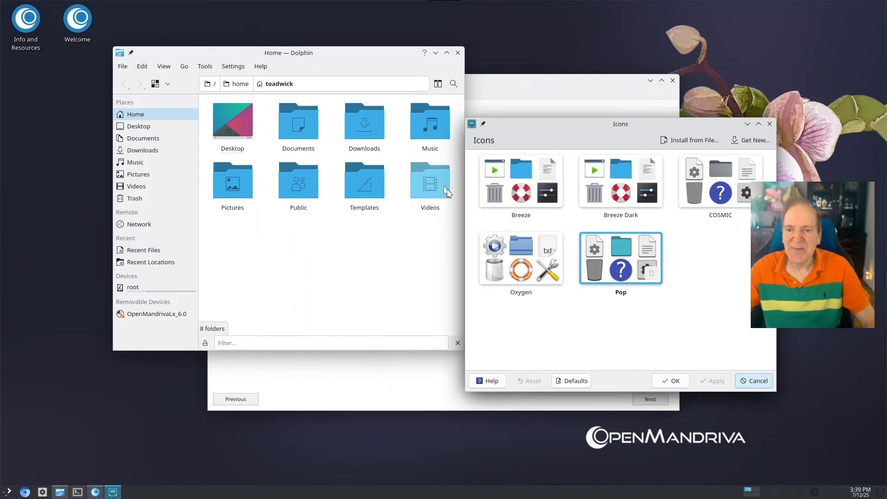
left_click(557, 316)
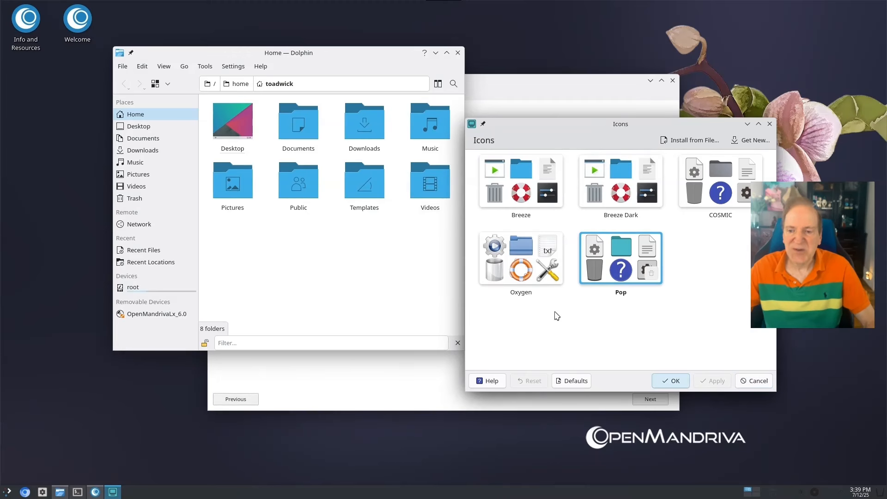
left_click(458, 53)
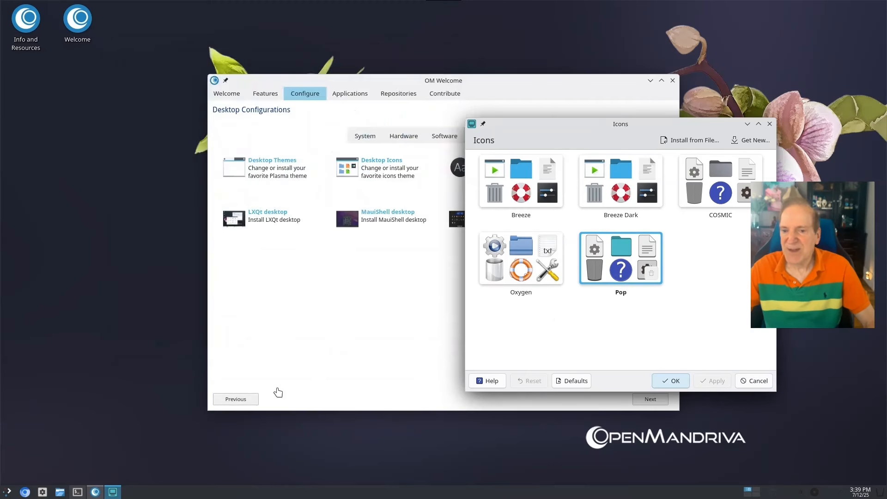
left_click_drag(60, 494, 249, 341)
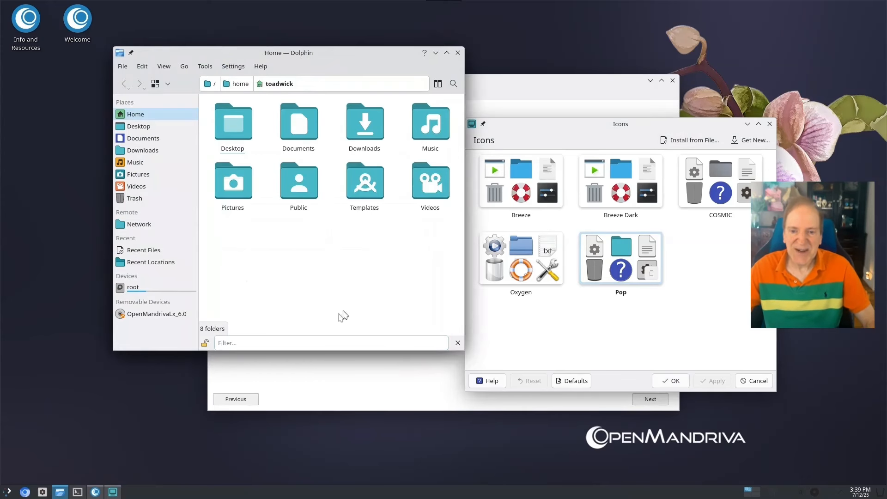
left_click(541, 332)
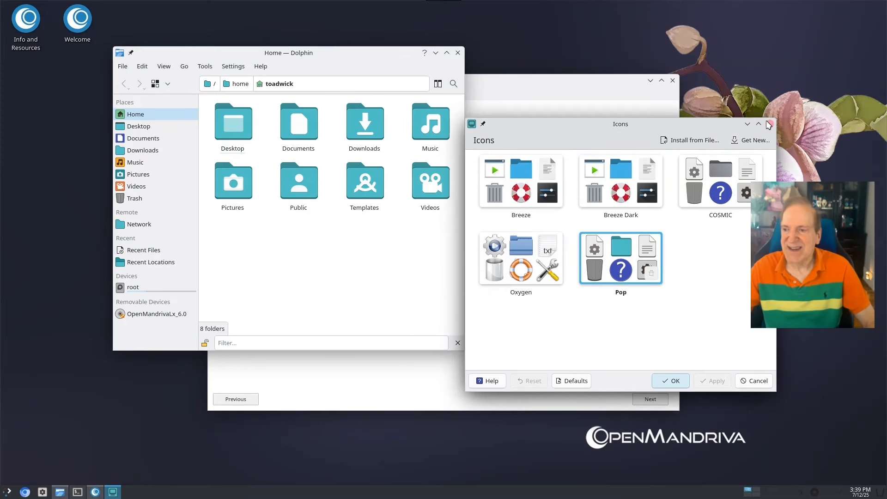
left_click(770, 125)
left_click(531, 89)
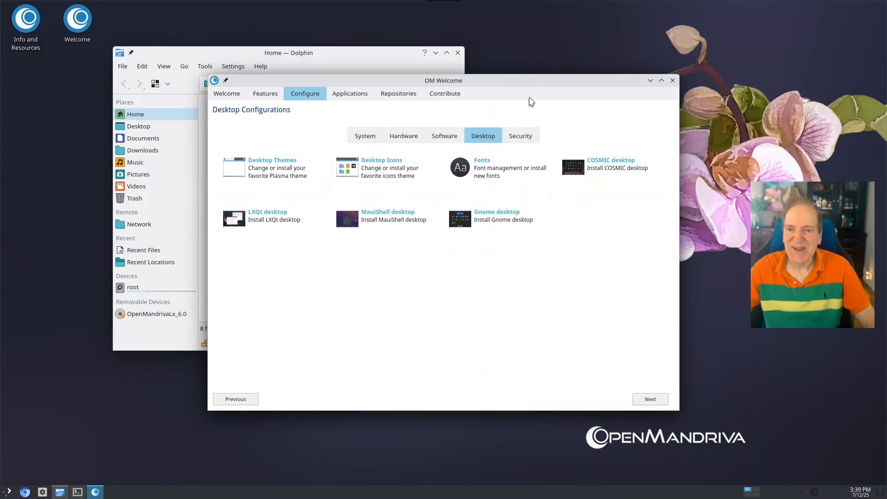
Glance at Plasma styles, then browse the Graphics and Internet application categories
left_click(262, 168)
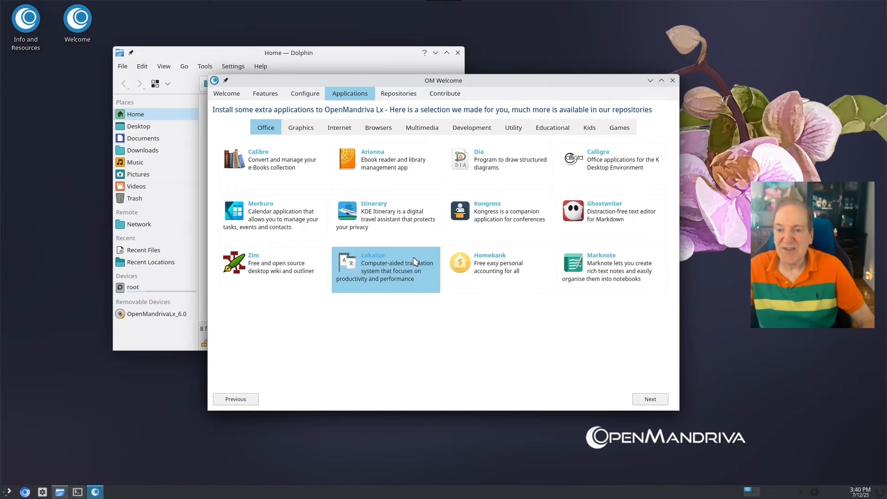
left_click(303, 132)
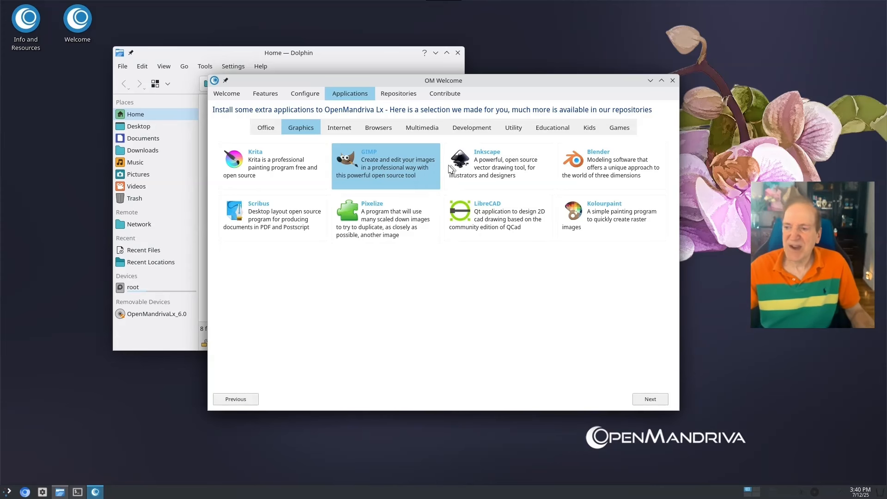
left_click(341, 131)
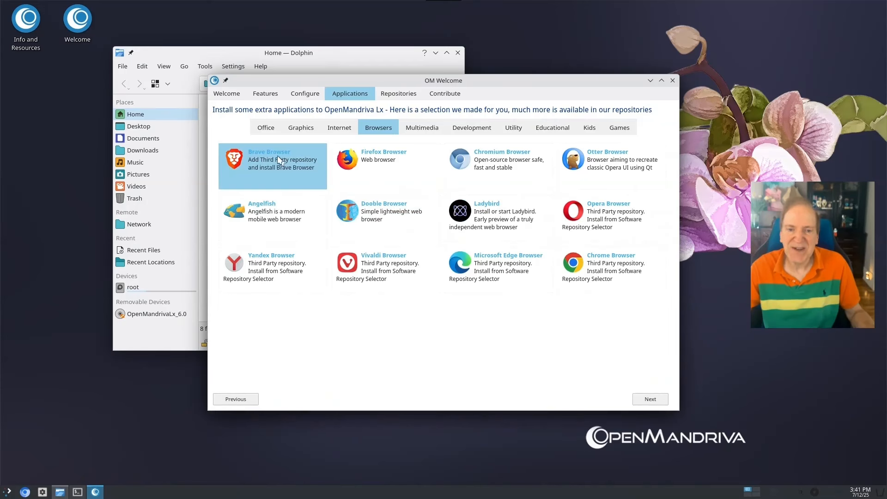
Install Brave Browser with password authorization, then show the Multimedia category
left_click(311, 174)
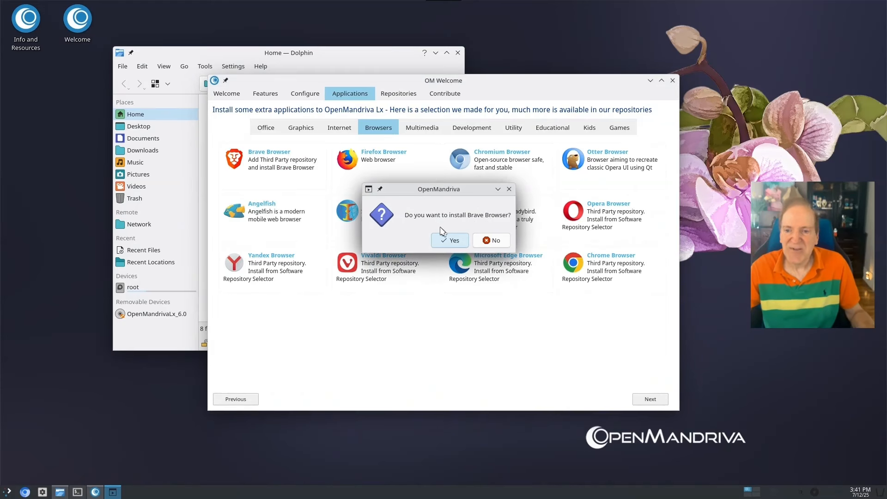
left_click(450, 241)
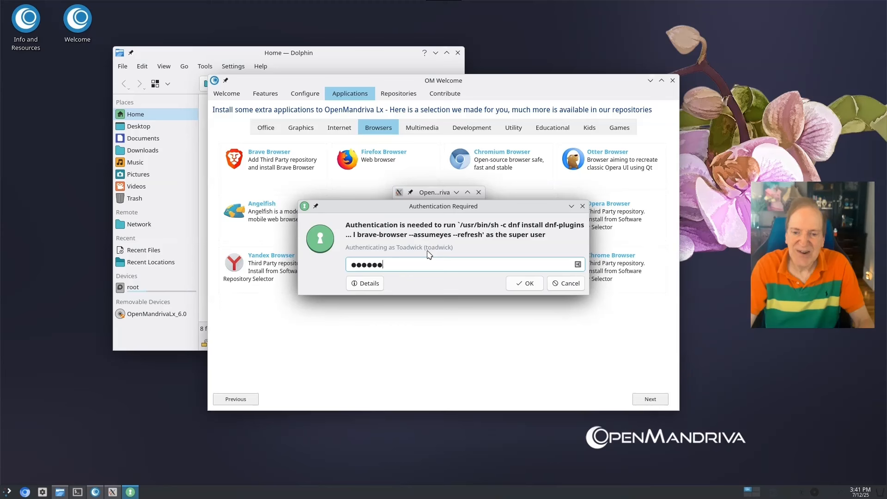
key("Return")
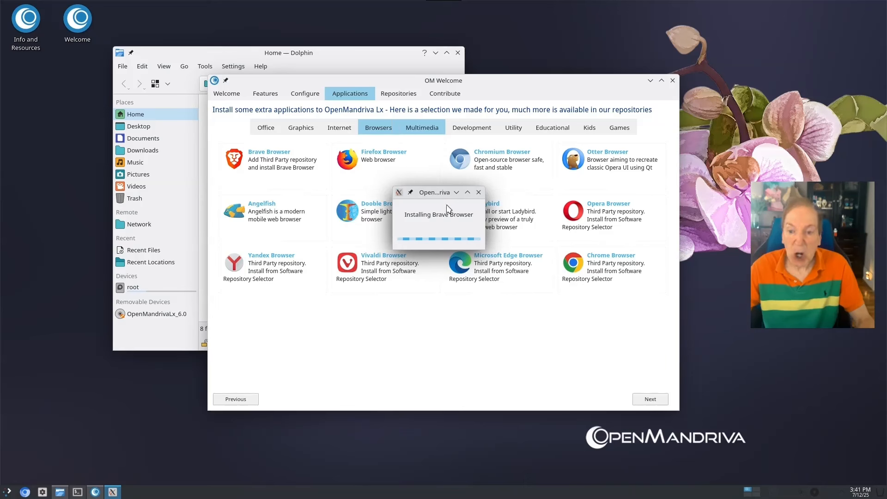
left_click_drag(439, 198, 701, 188)
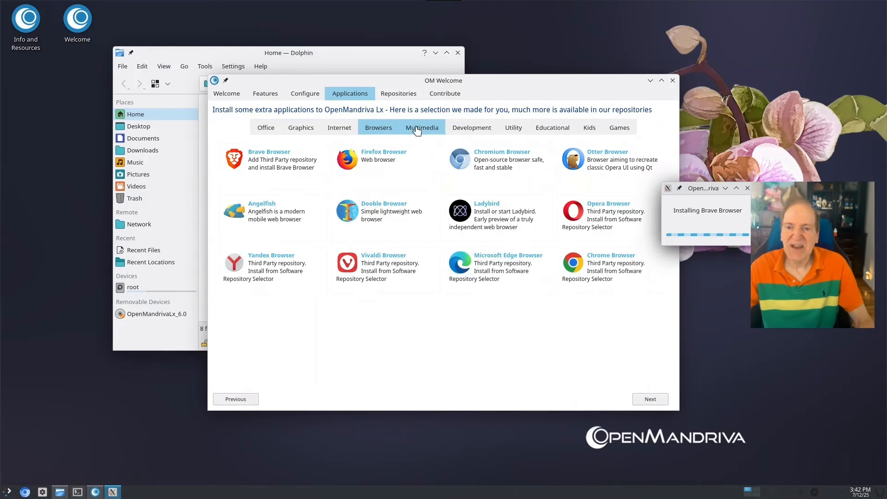
left_click(417, 131)
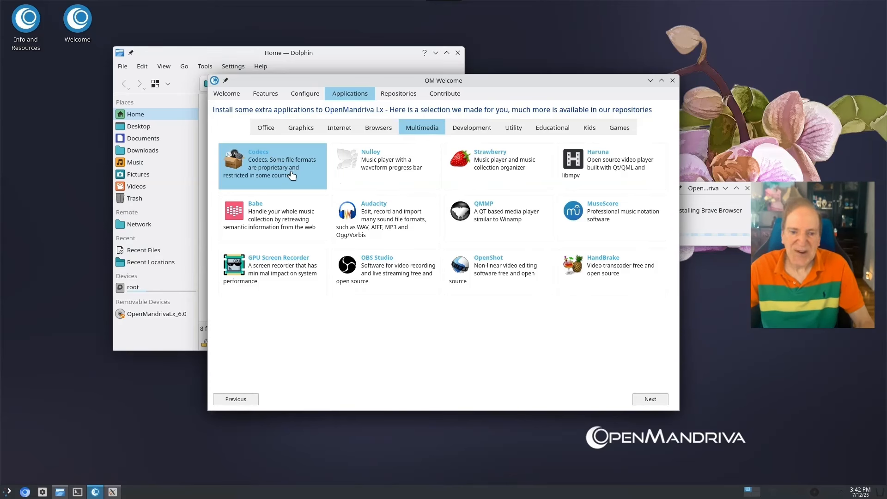
Install the Codecs package and move its progress window aside
left_click(291, 175)
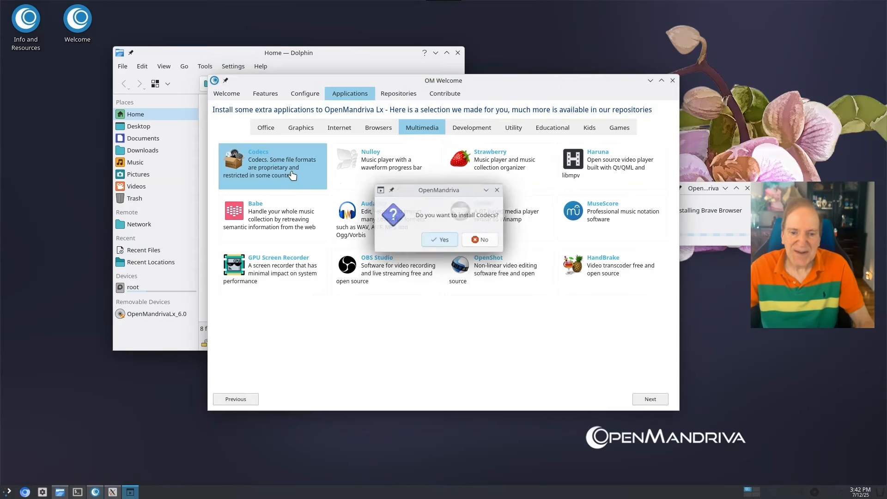
left_click(442, 242)
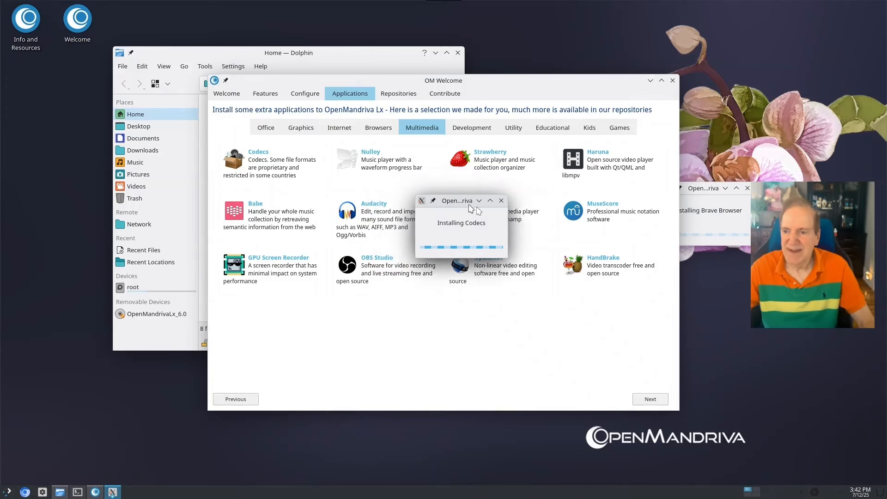
left_click_drag(428, 193, 706, 259)
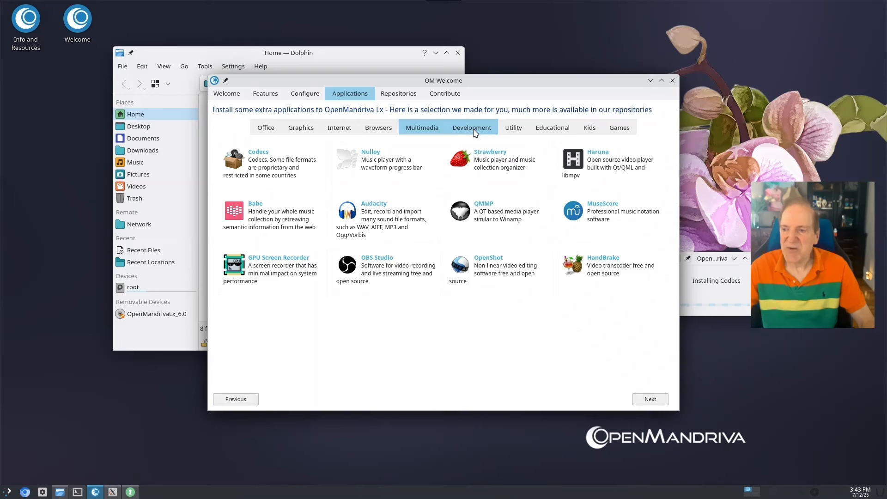
Dismiss the success notice while browsing Development, Utility, Educational and Games applications
left_click(475, 134)
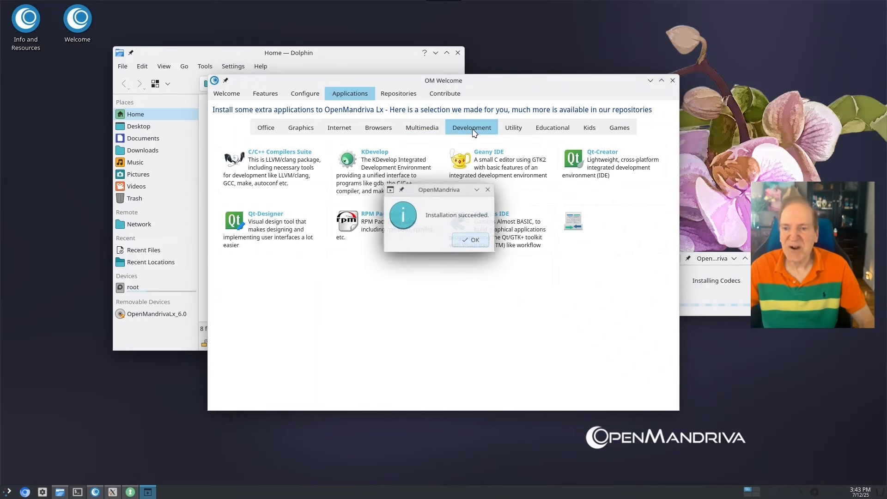
left_click(471, 240)
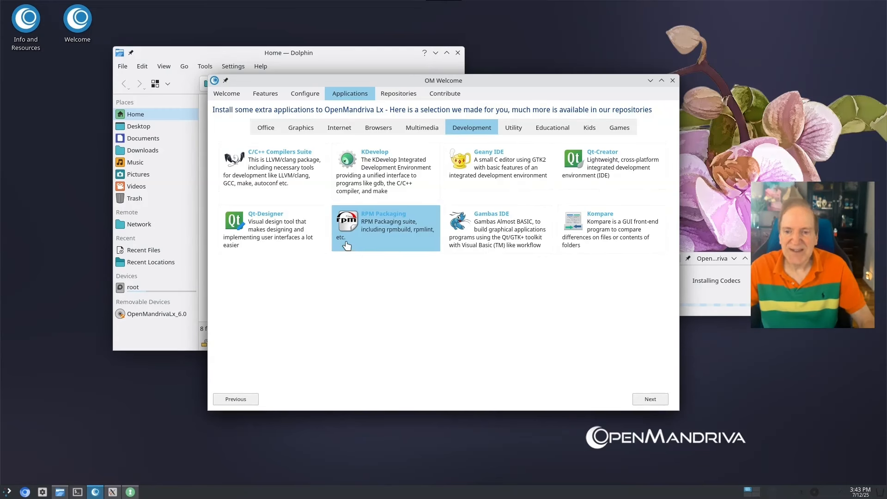
left_click(514, 130)
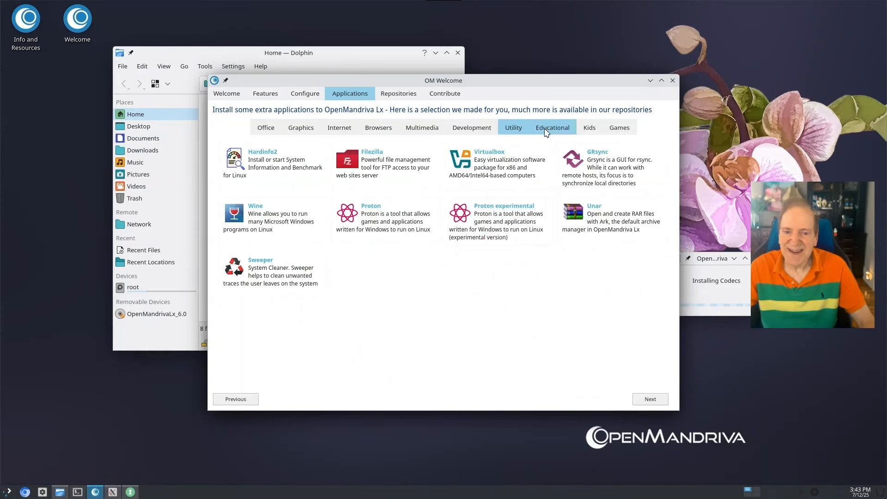
left_click(533, 153)
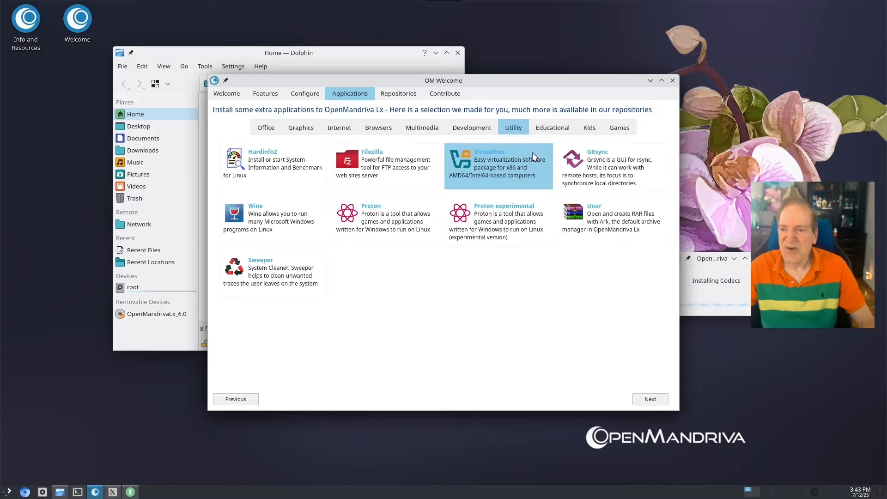
left_click(552, 133)
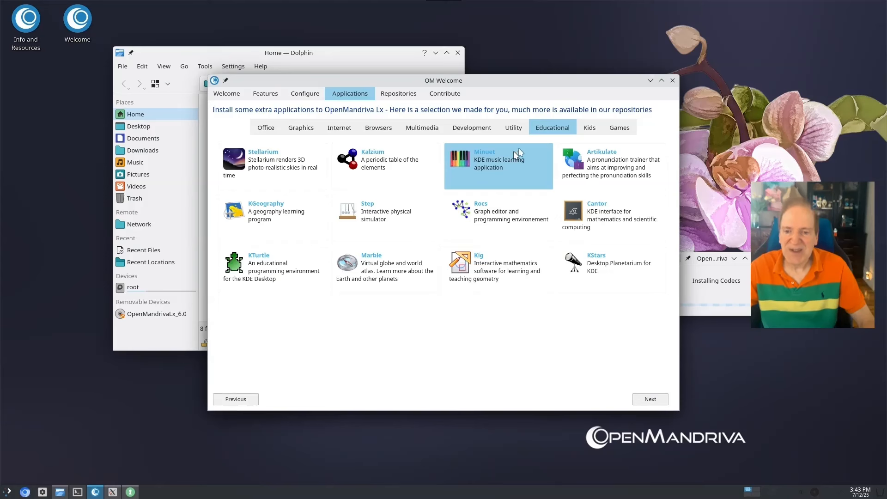
left_click(620, 131)
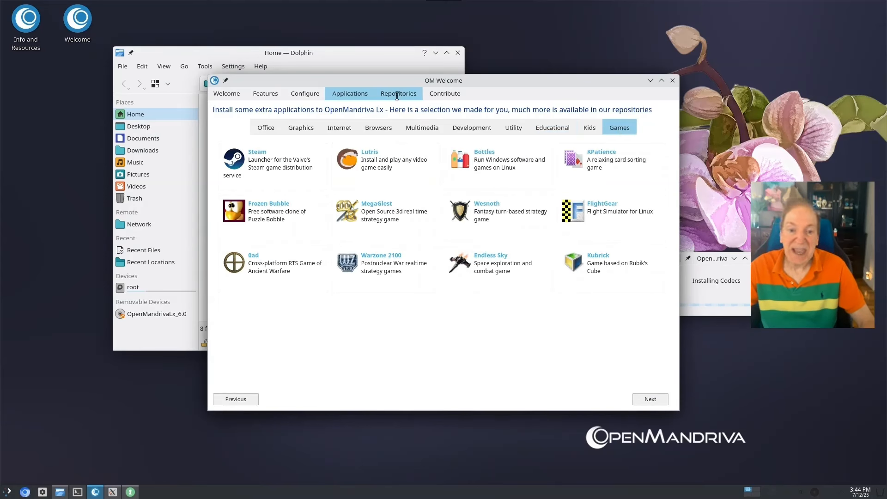
Visit the Repositories and Contribute pages, ending on the GPLv2 About page
left_click(401, 96)
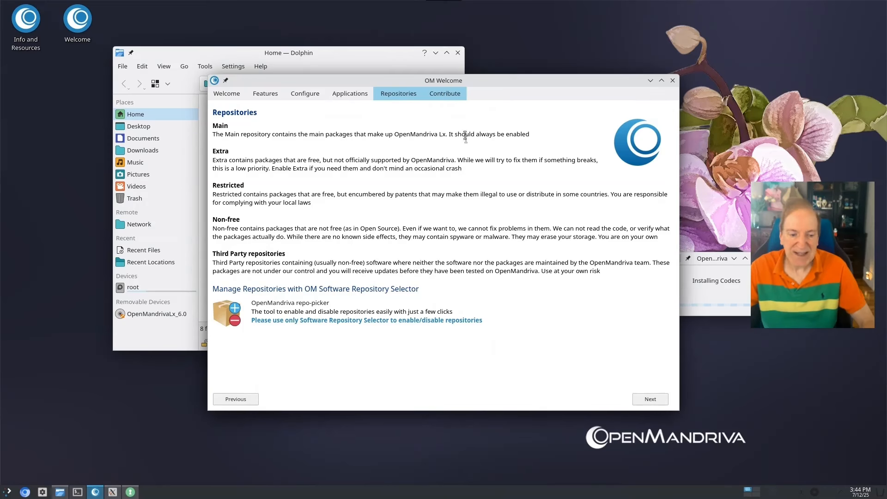
left_click(445, 93)
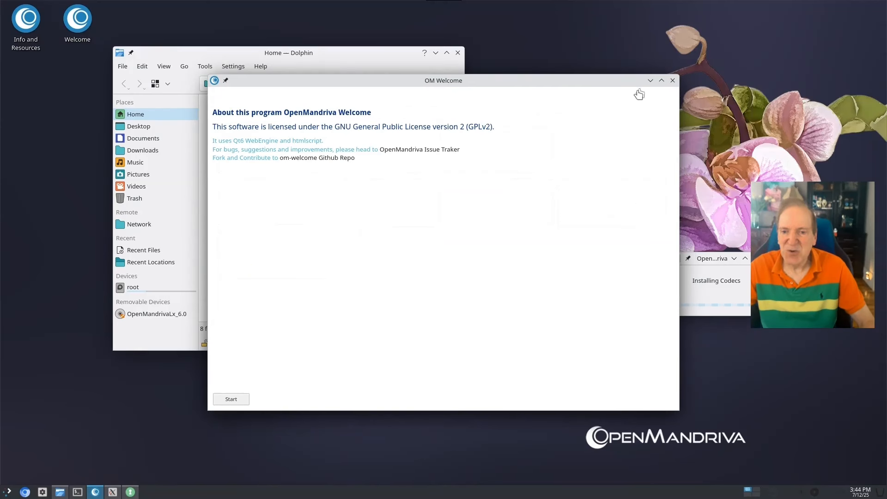
Close OM Welcome and authorise the repository change with the administrator password
left_click(673, 80)
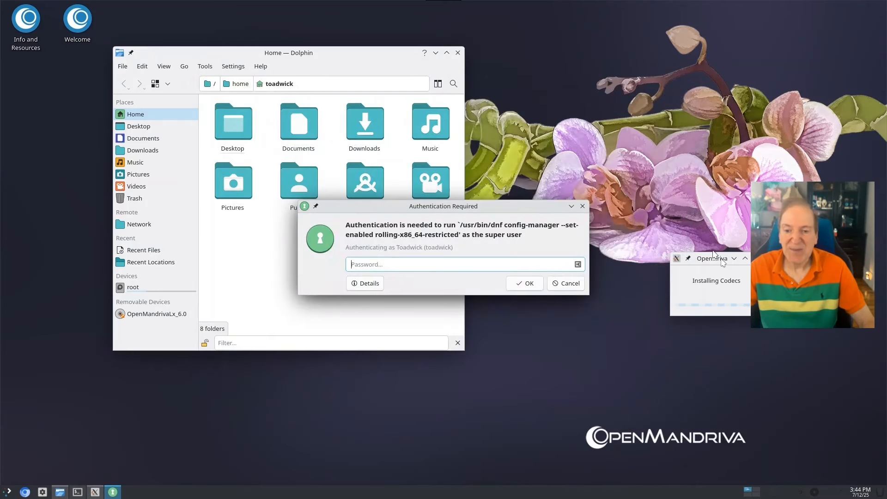
type("********")
key("Return")
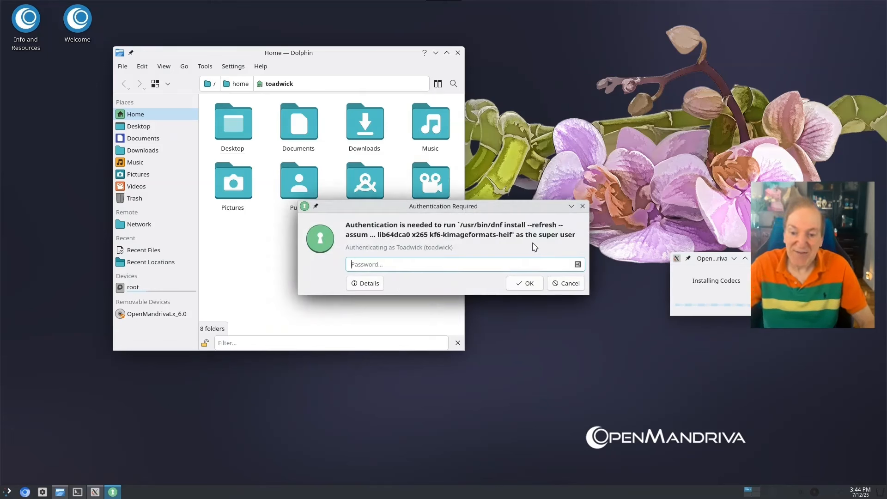
Authorise the codec installation with the password and dismiss the Codecs successfully installed notice
type("****")
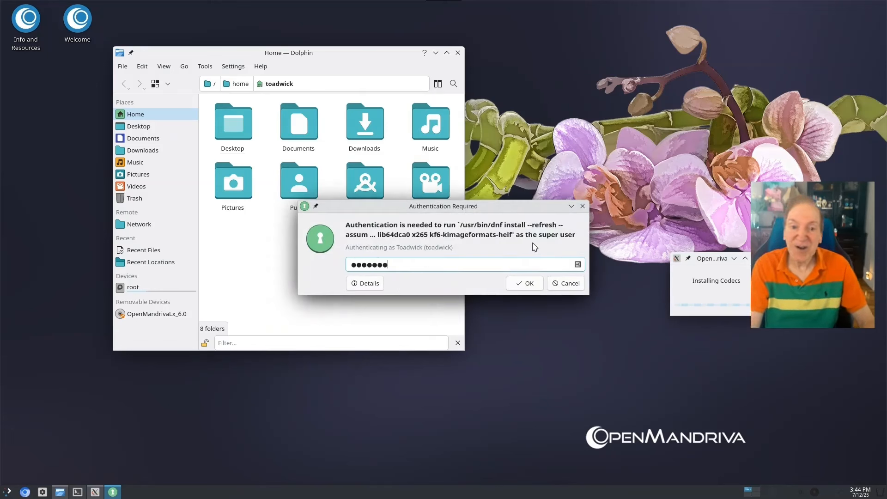
type("***")
key("Return")
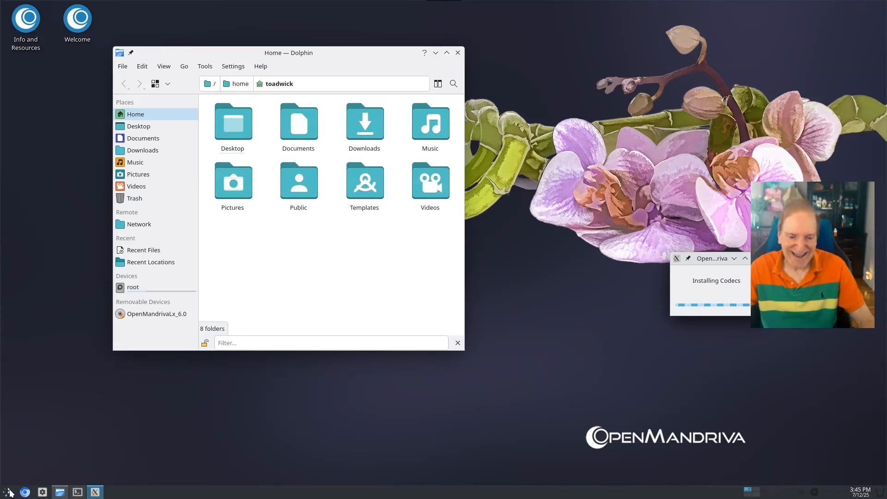
left_click(9, 492)
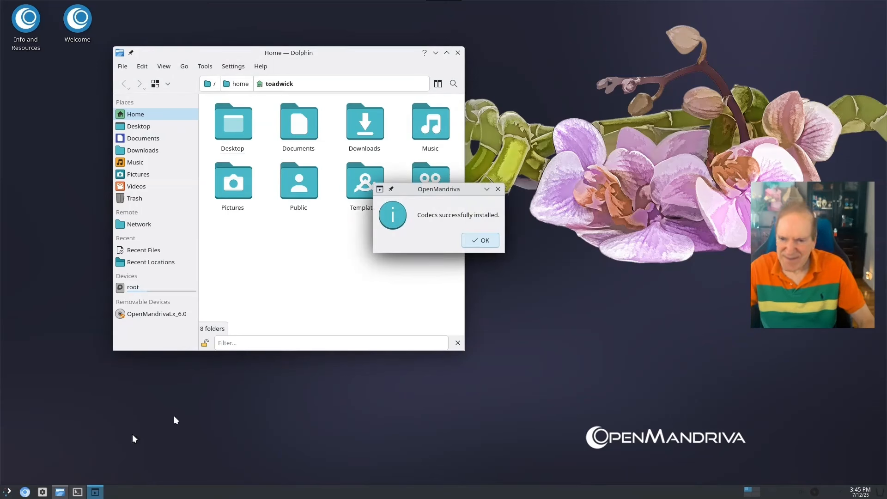
left_click(485, 241)
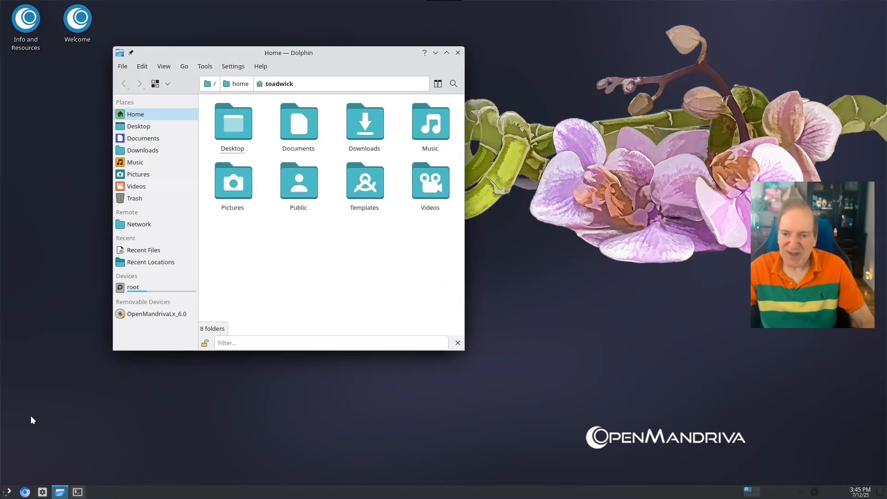
Open System Settings and apply the Breeze Dark global theme
left_click(6, 493)
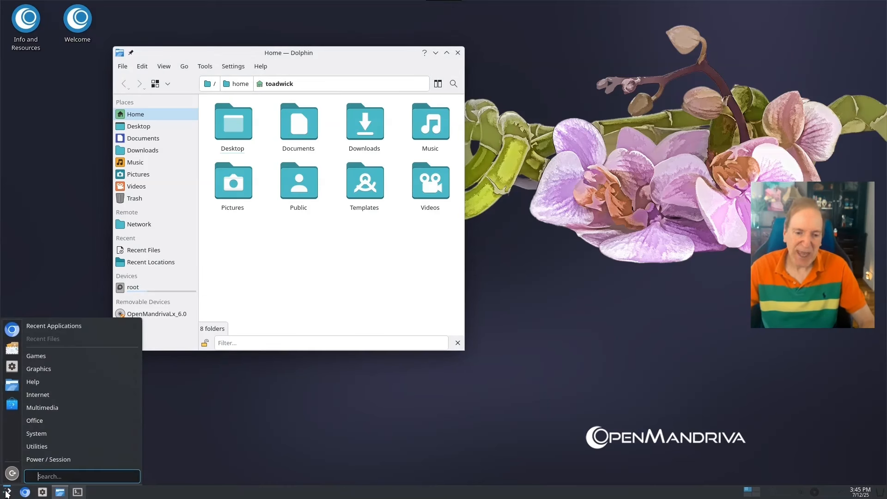
left_click(12, 367)
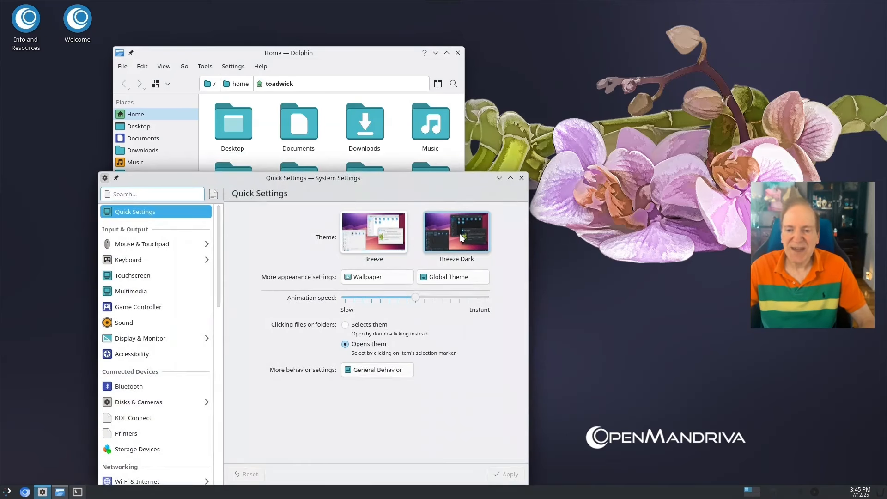
left_click(460, 233)
left_click_drag(422, 184, 440, 135)
left_click(521, 428)
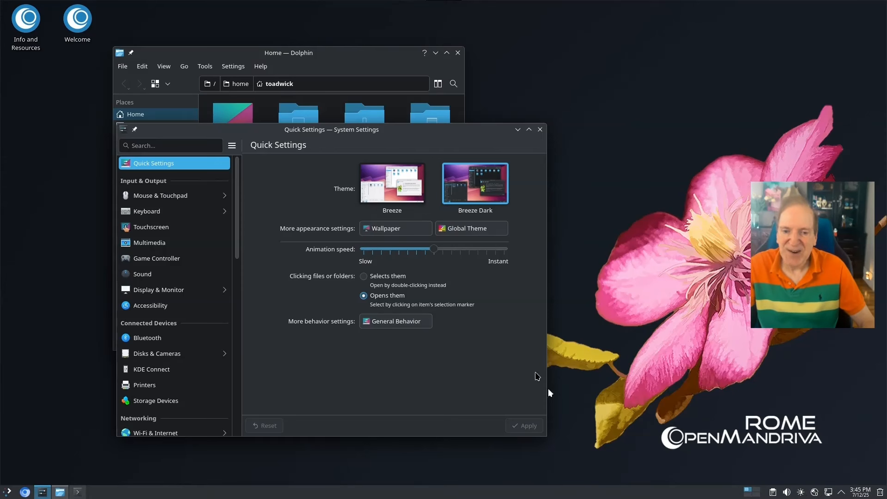
Set Clicking files or folders to 'Selects them' and apply it
left_click_drag(411, 138, 594, 148)
left_click_drag(335, 79, 275, 92)
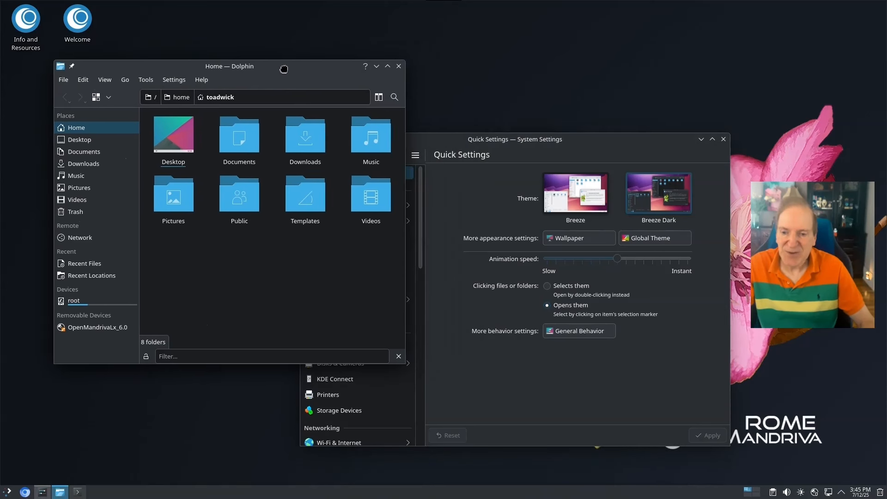
left_click(483, 158)
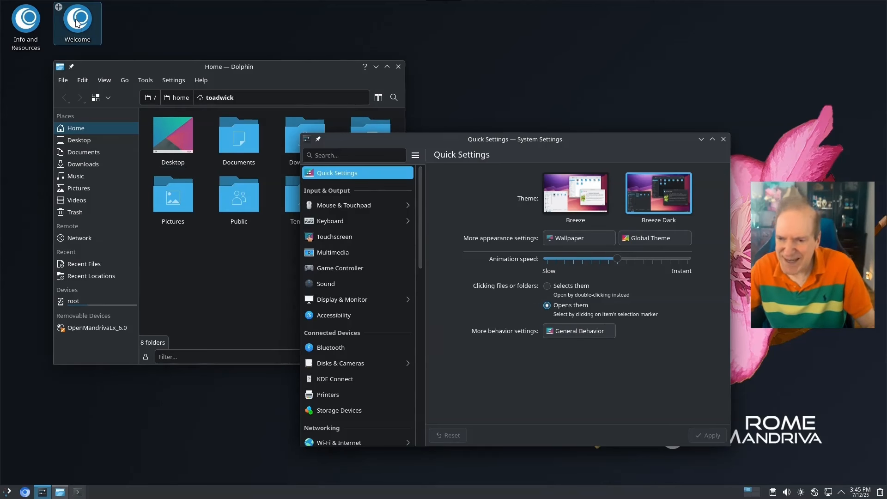
left_click(239, 145)
left_click(215, 98)
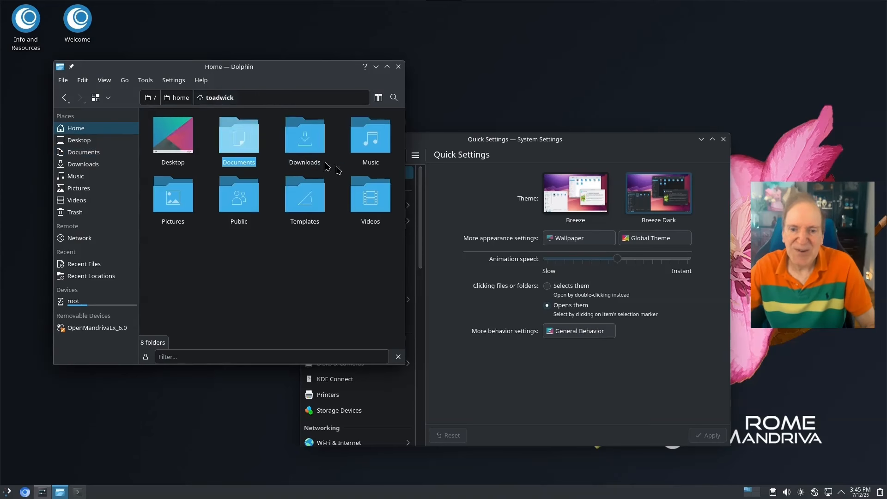
left_click(494, 142)
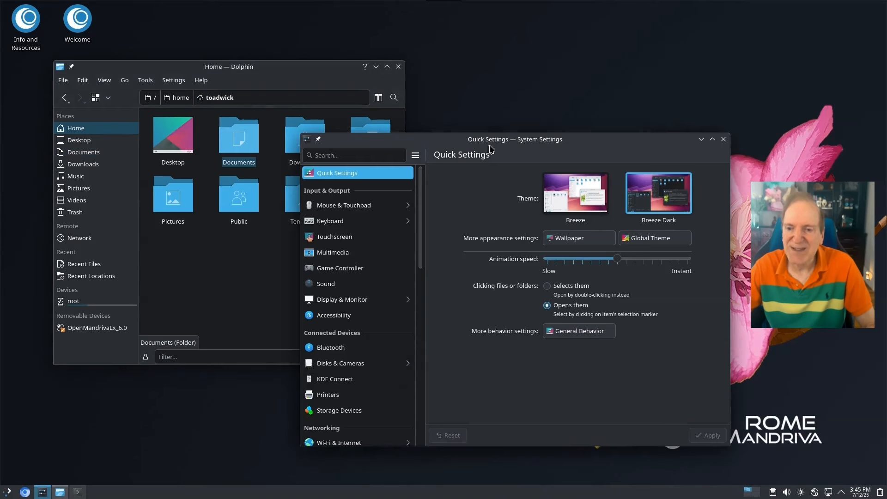
left_click(548, 288)
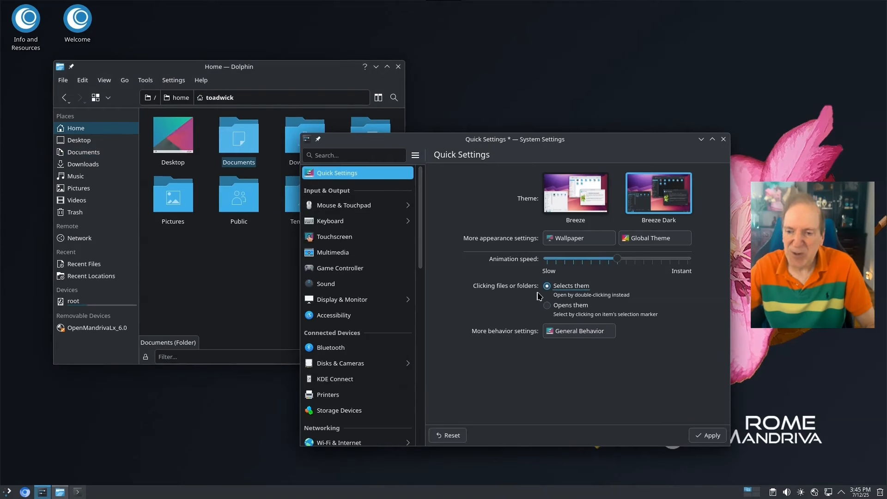
left_click(706, 437)
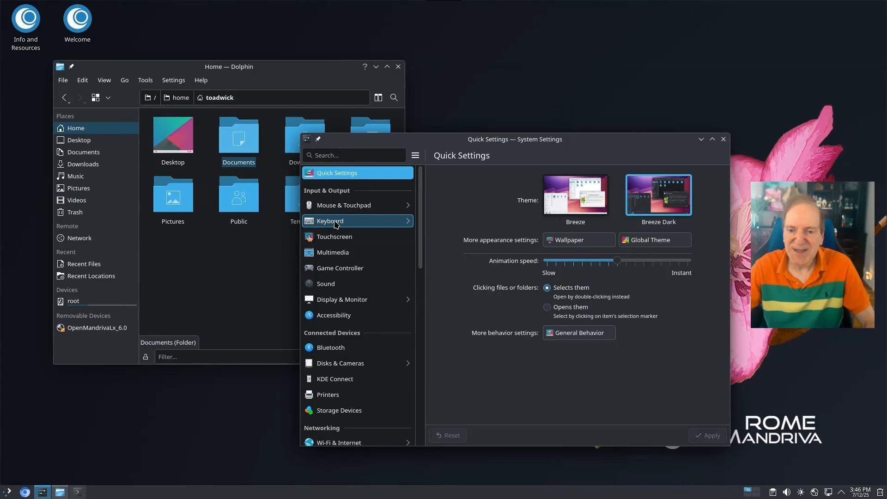
Add Meta+Return as a second Launch shortcut for Konsole in Keyboard Shortcuts
left_click(336, 224)
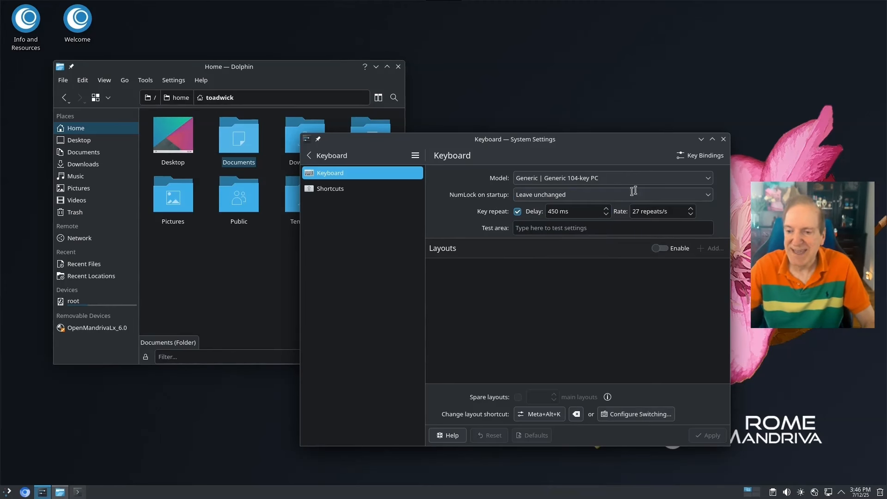
left_click(339, 193)
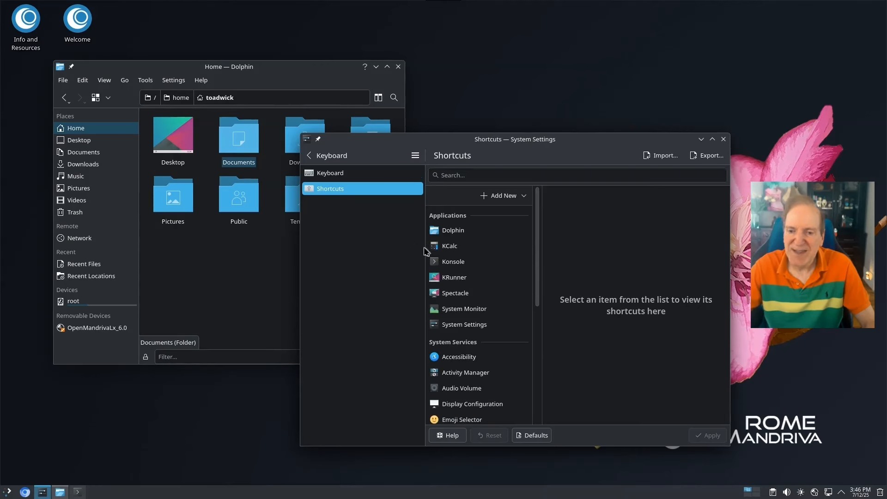
left_click(456, 266)
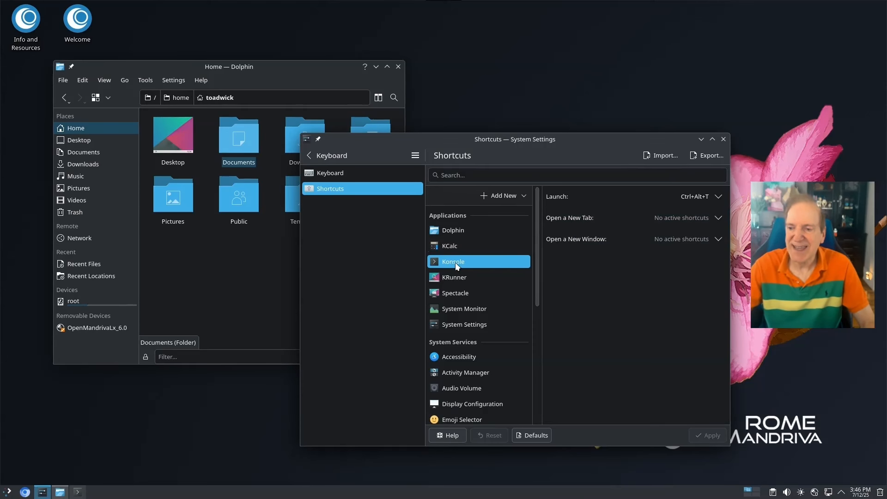
left_click(717, 197)
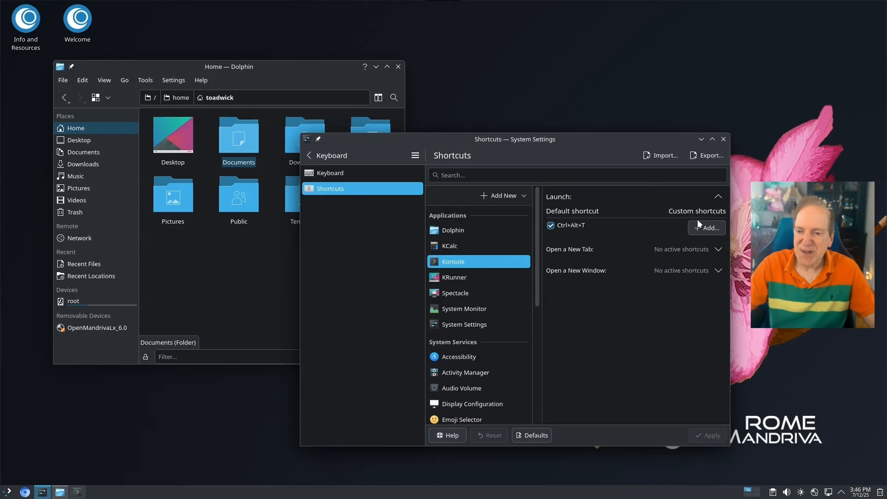
left_click(705, 228)
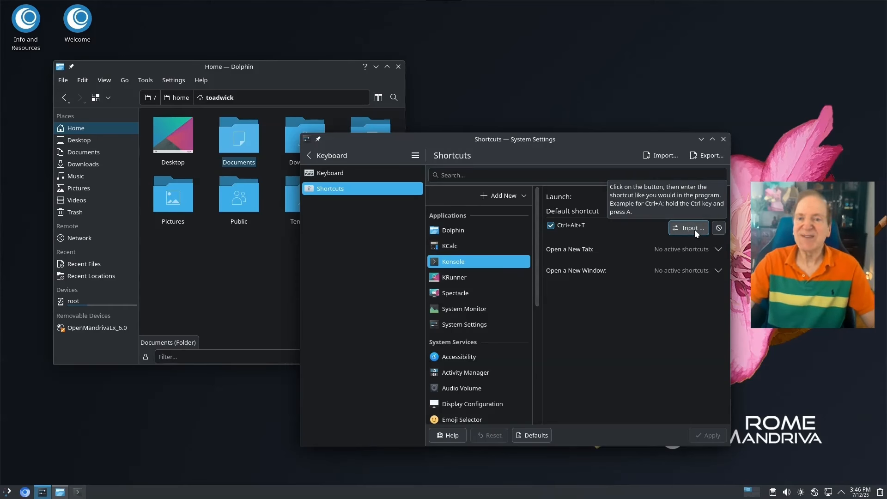
key("super+Return")
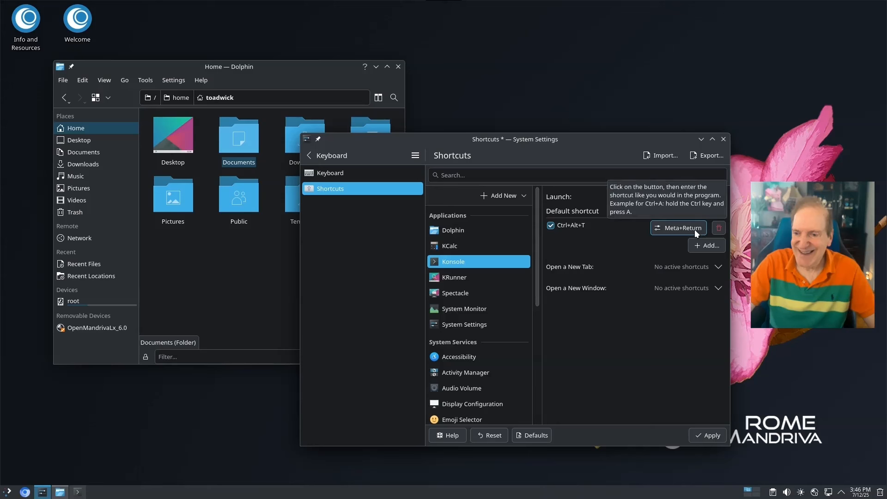
Apply the Meta+Return shortcut, confirm it opens a terminal, then close that terminal
left_click(665, 247)
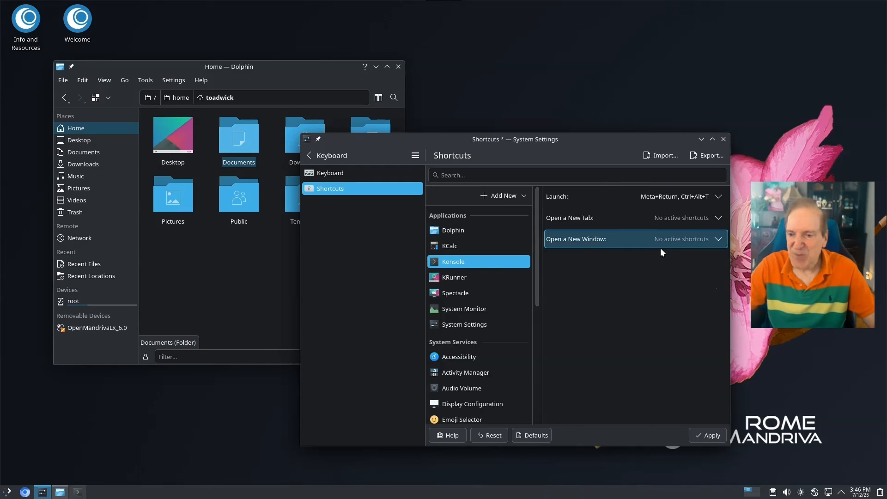
left_click(450, 246)
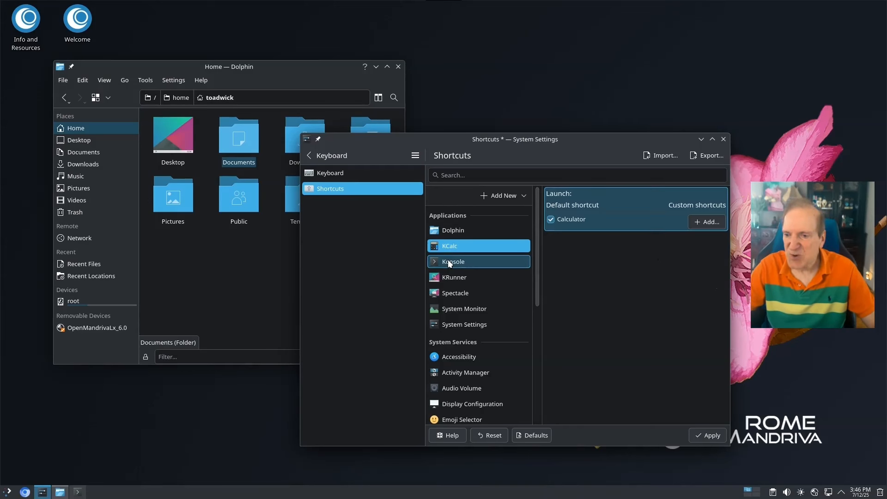
left_click(448, 260)
left_click(670, 197)
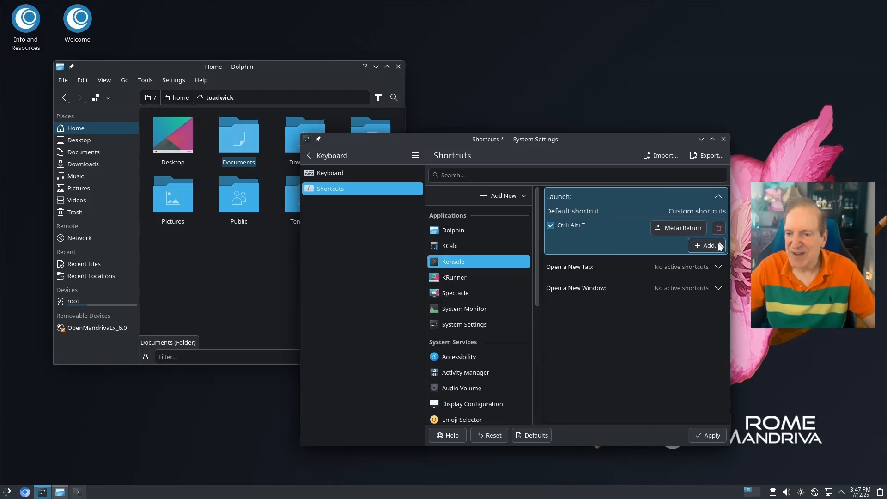
left_click(718, 196)
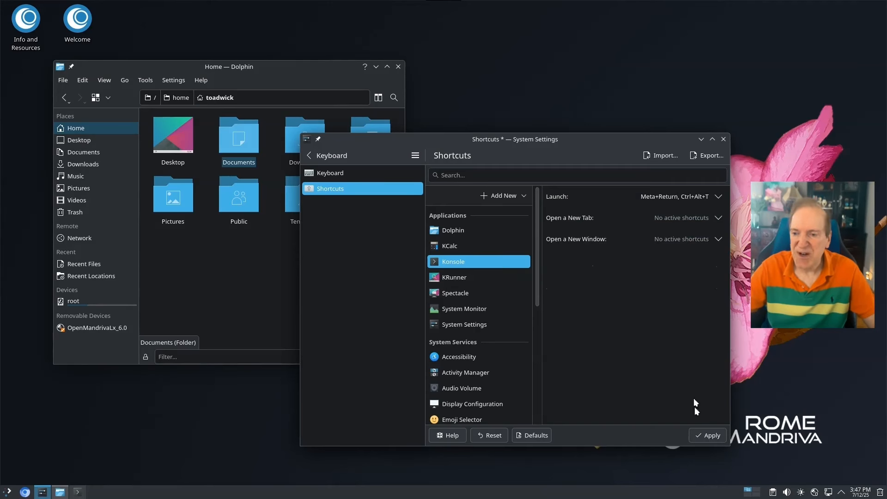
left_click(704, 436)
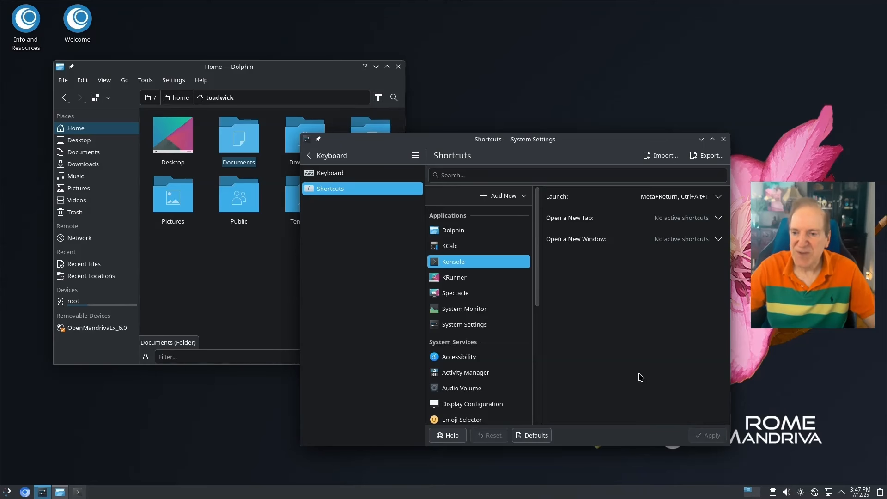
key("super+Return")
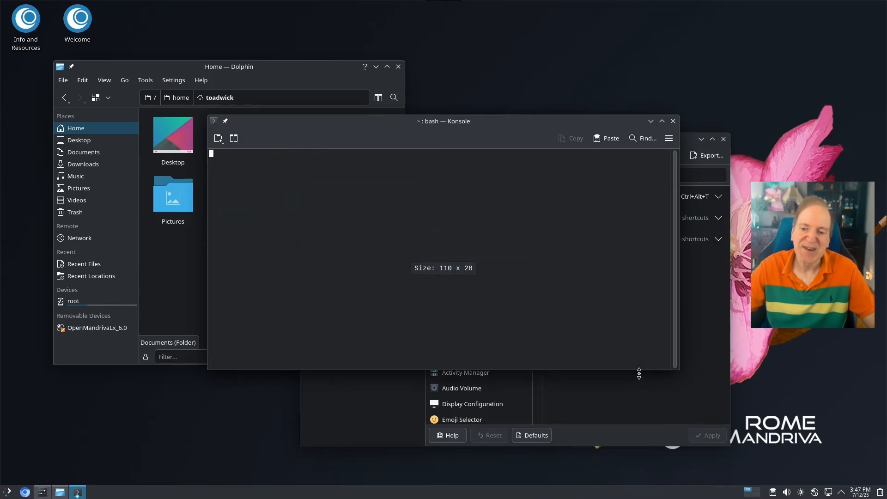
left_click(673, 121)
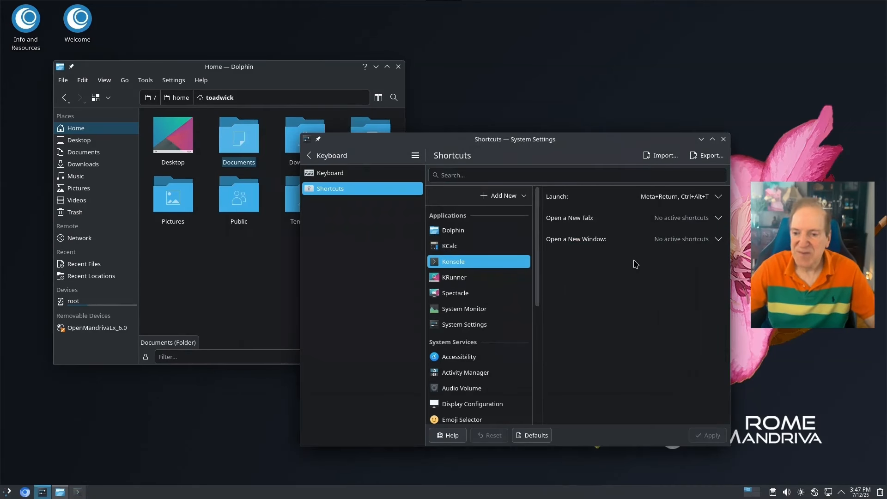
scroll(491, 309, "down", 1)
scroll(491, 309, "up", 1)
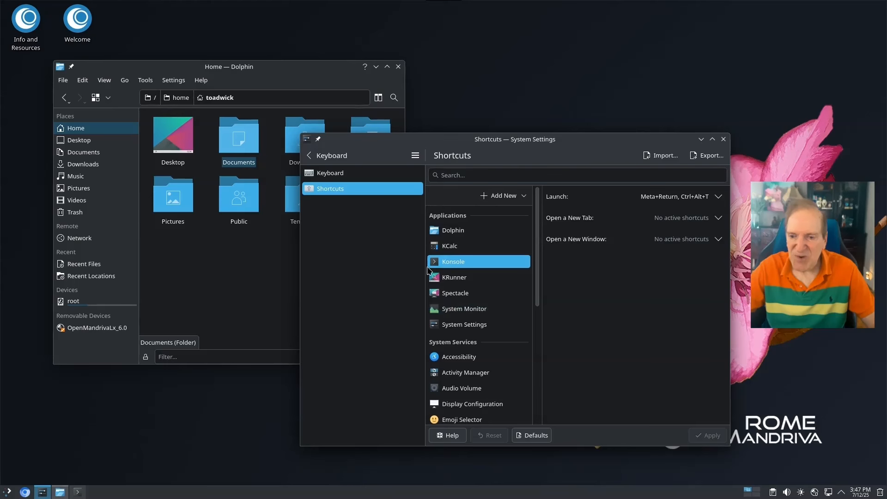
Pick the penguinai penguin-under-starry-sky image on the Wallpaper page and apply it
left_click(327, 156)
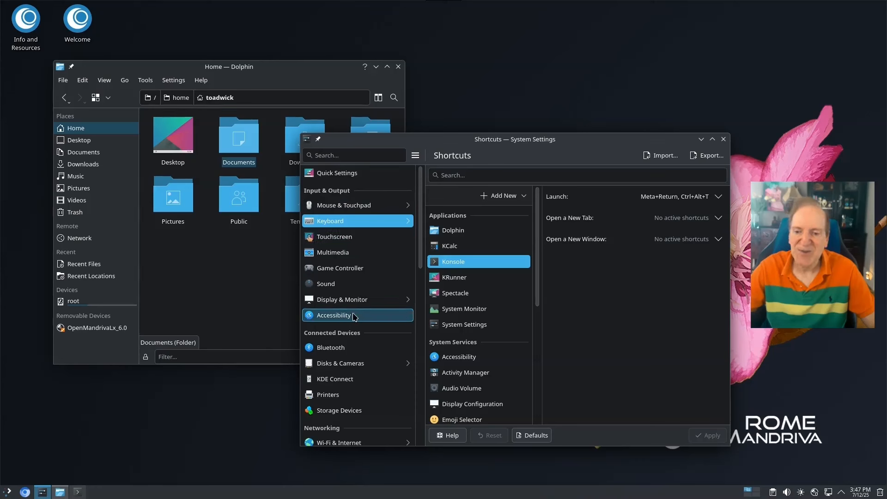
scroll(370, 322, "down", 3)
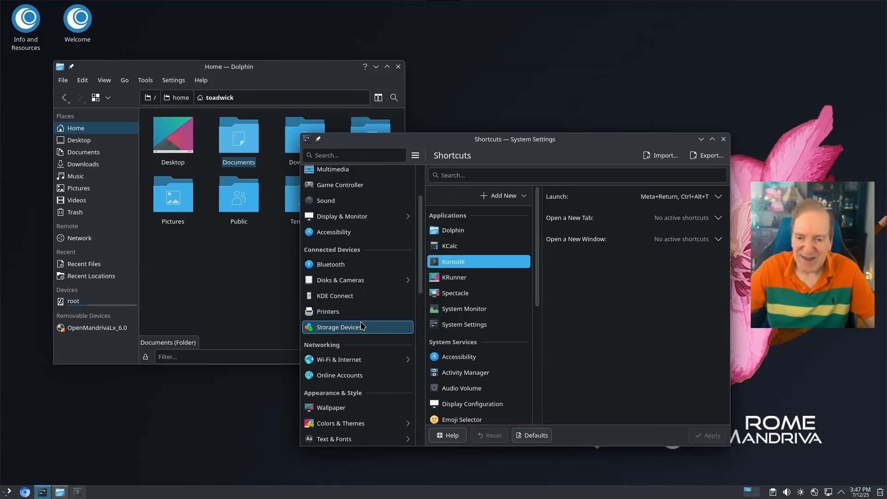
scroll(361, 326, "down", 4)
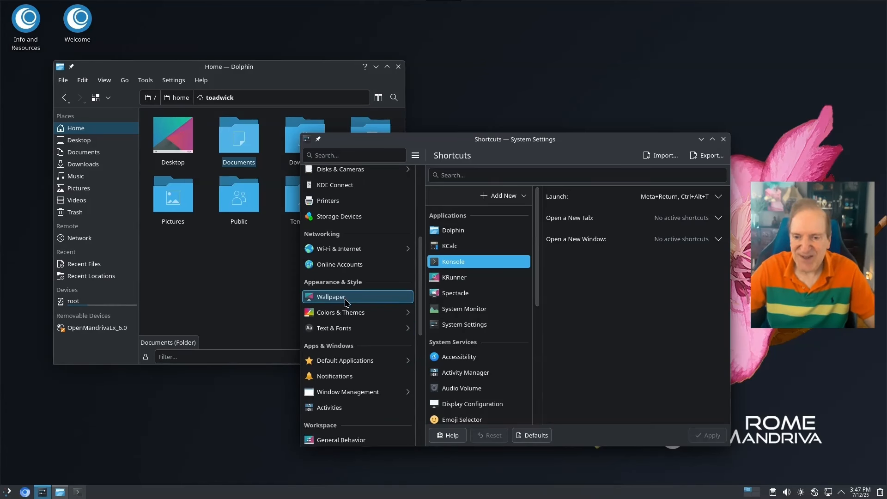
left_click(347, 303)
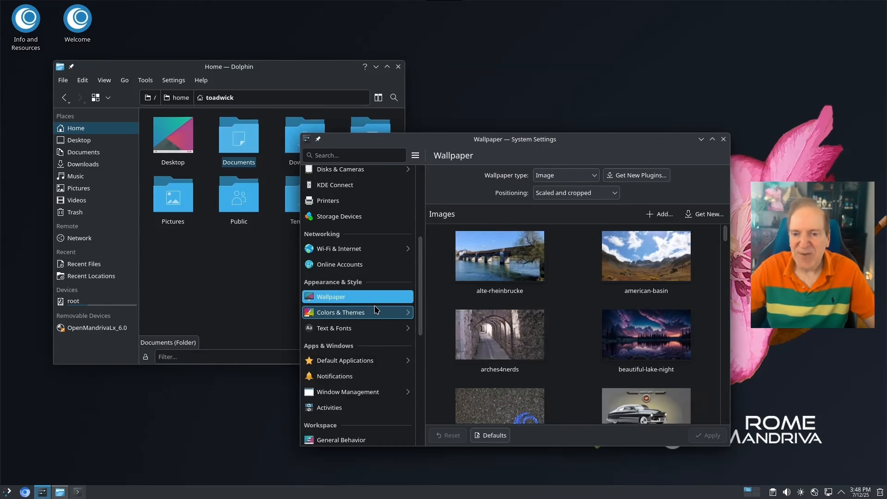
right_click(487, 45)
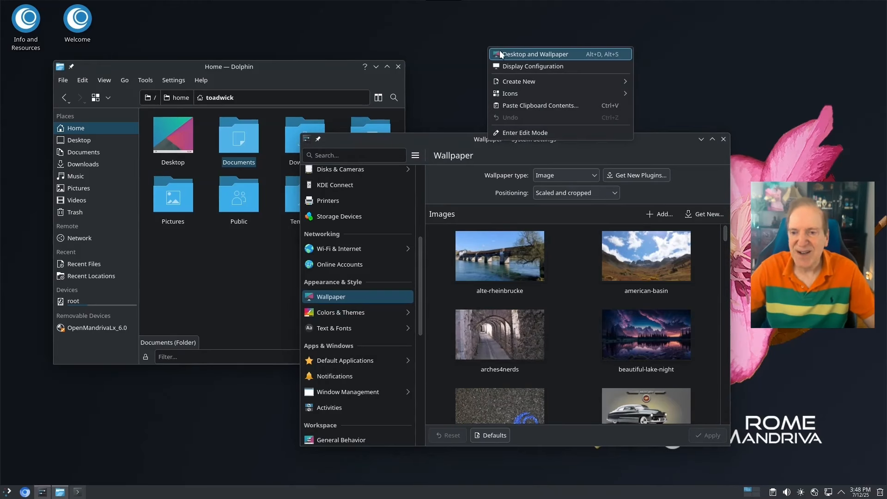
left_click(439, 257)
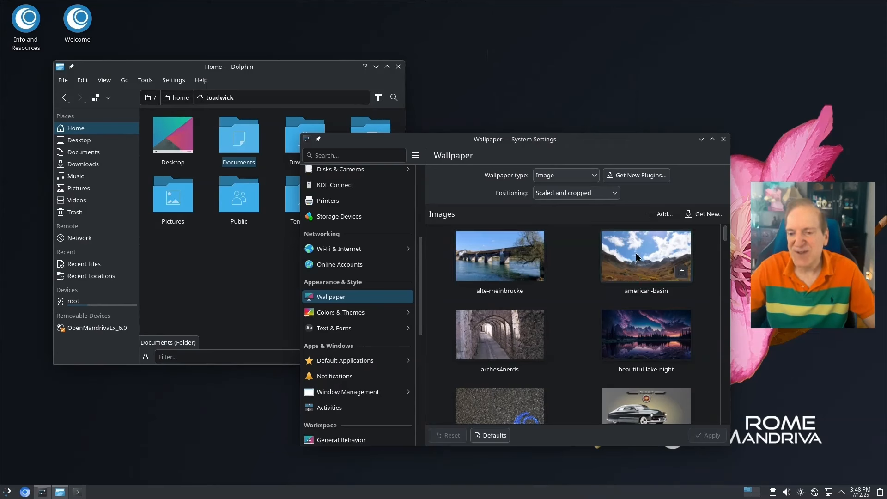
scroll(629, 276, "down", 5)
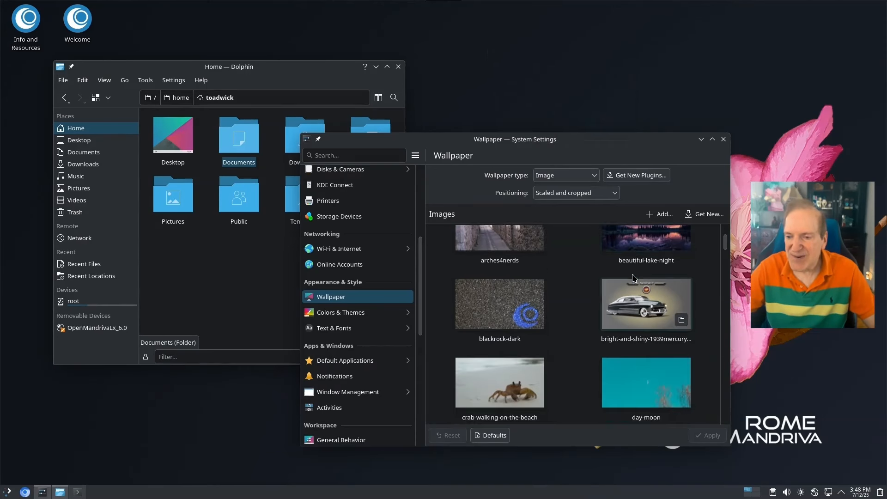
scroll(633, 277, "down", 4)
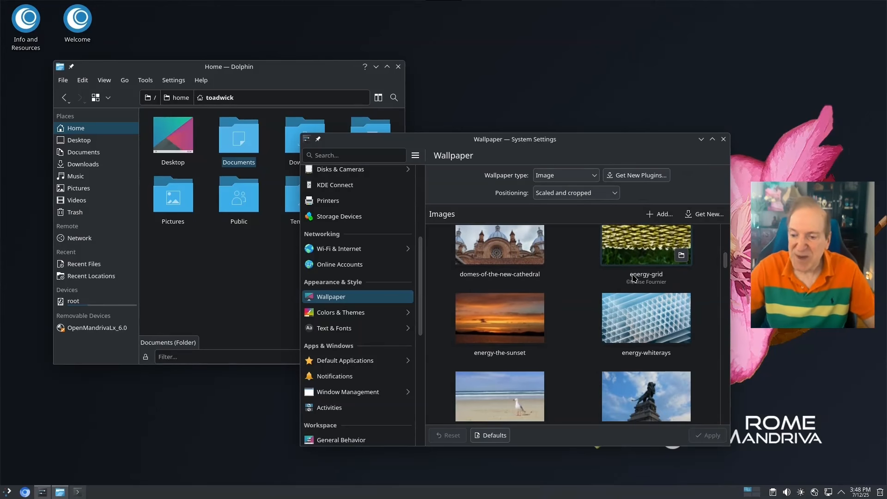
scroll(634, 277, "down", 7)
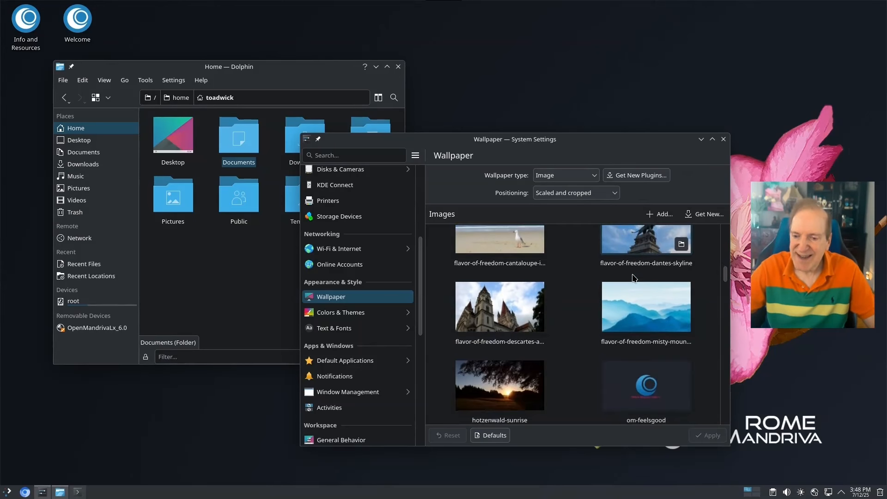
scroll(639, 278, "down", 1)
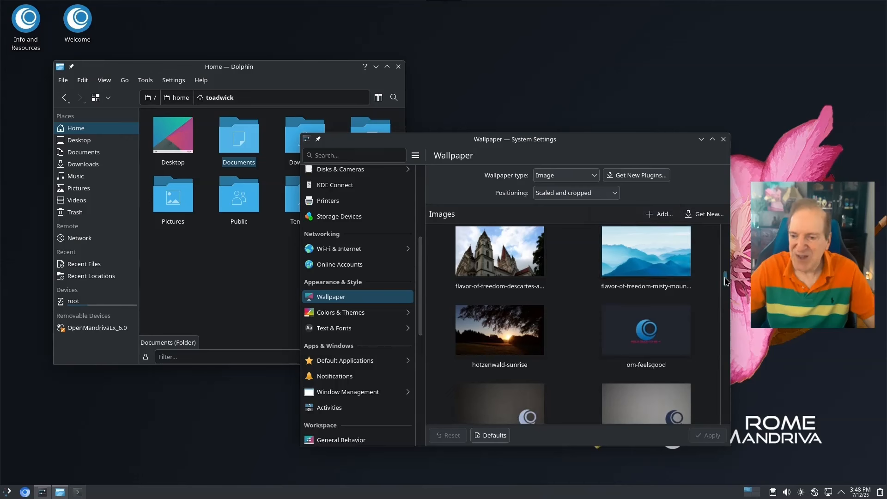
left_click_drag(727, 287, 728, 342)
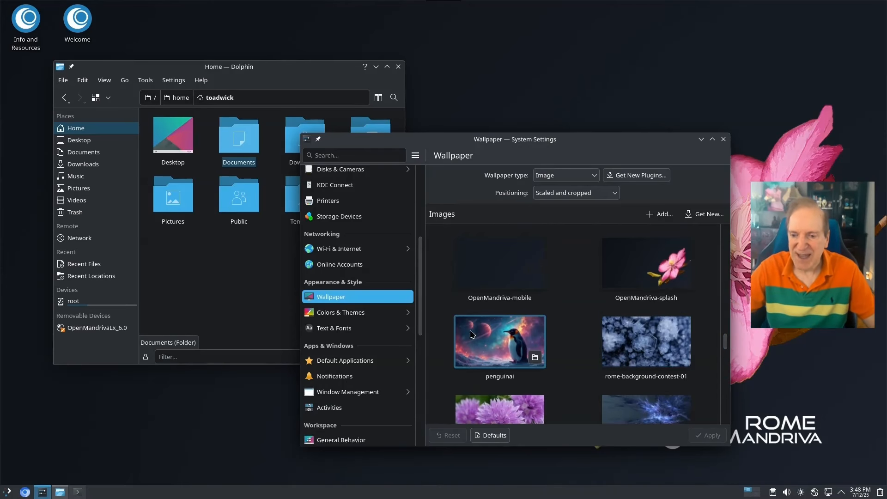
left_click(532, 344)
left_click(707, 435)
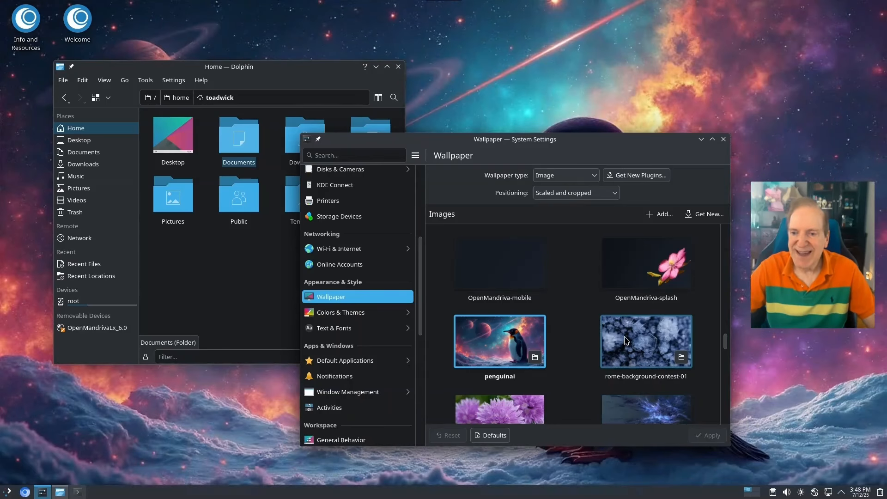
Set Colors to 'Accent color from wallpaper' and apply, then glance at Icons
left_click_drag(638, 141, 701, 88)
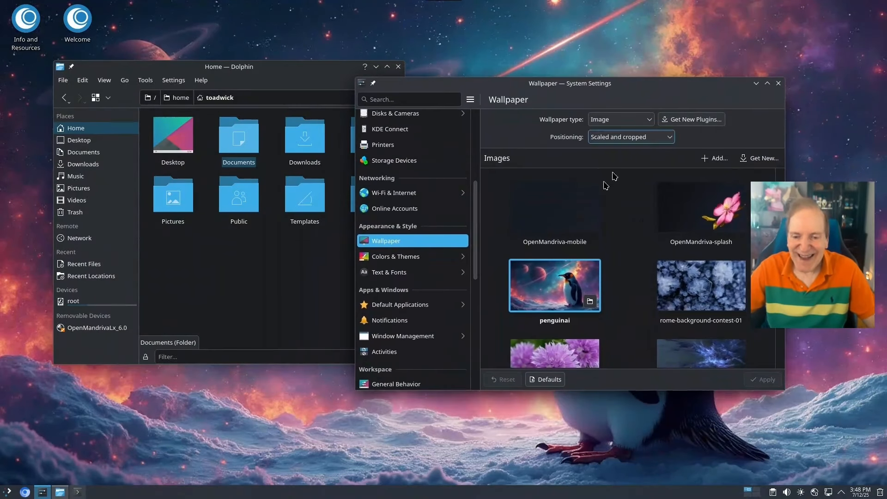
left_click(400, 257)
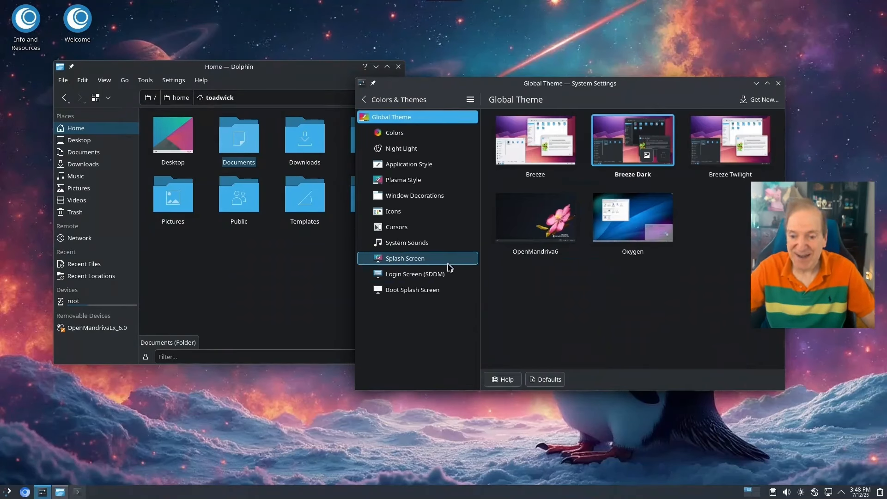
left_click(400, 135)
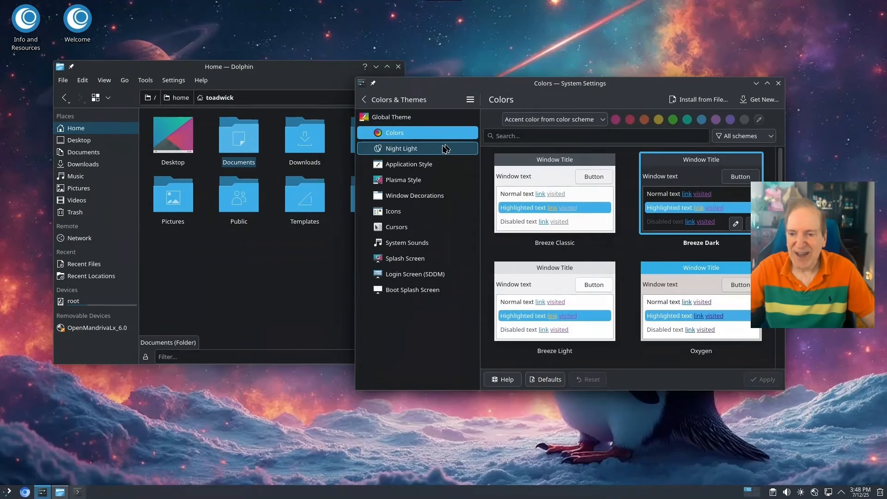
left_click(558, 123)
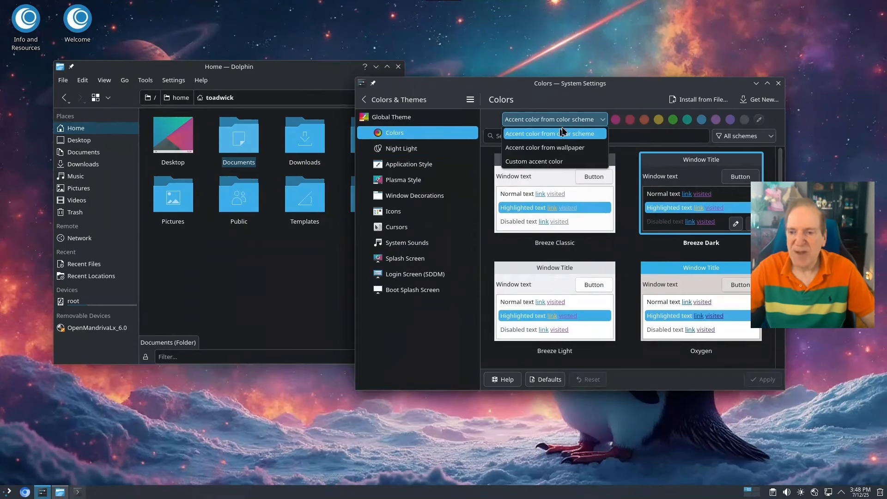
left_click(547, 148)
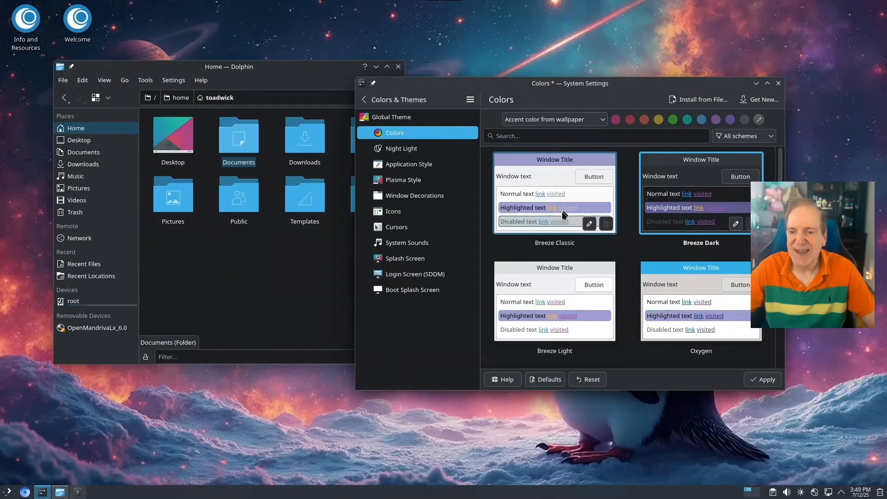
left_click(762, 380)
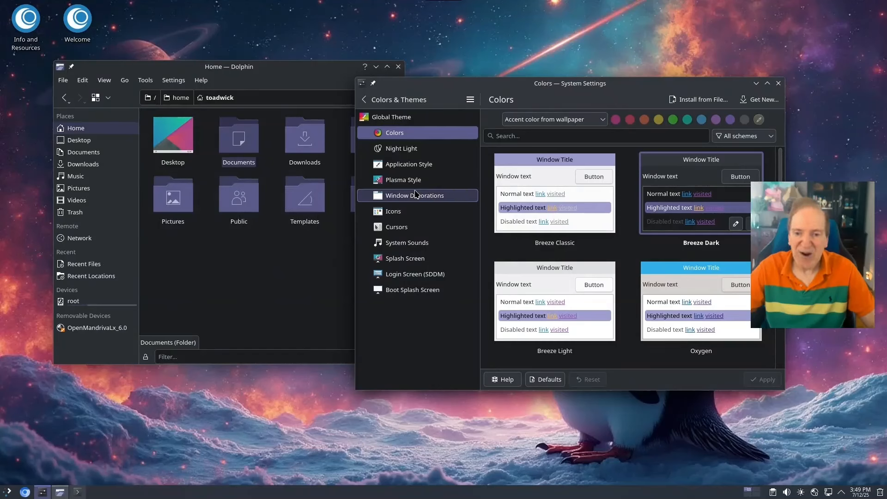
left_click(399, 212)
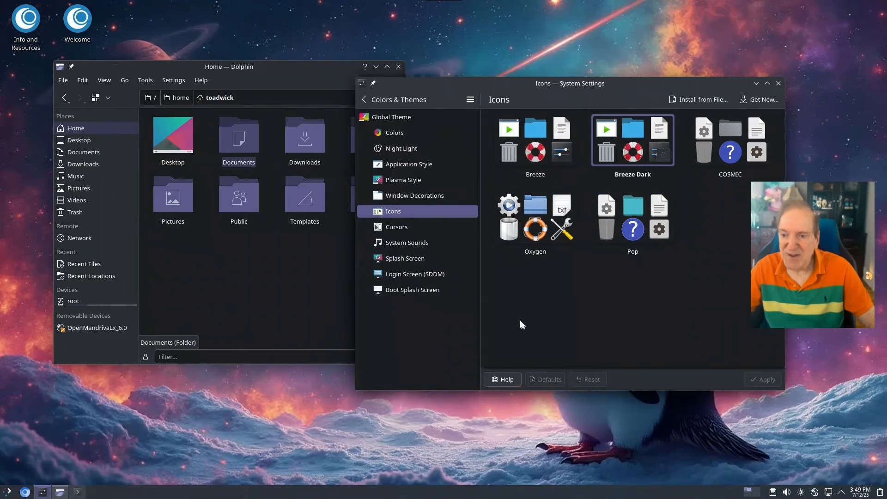
left_click(390, 100)
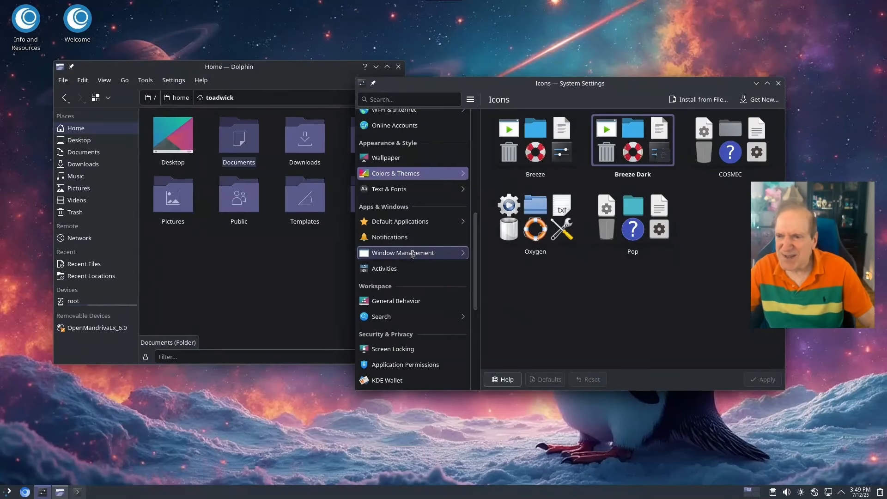
Download Krohnkite via Get New in KWin Scripts, then enable it and apply
left_click(412, 253)
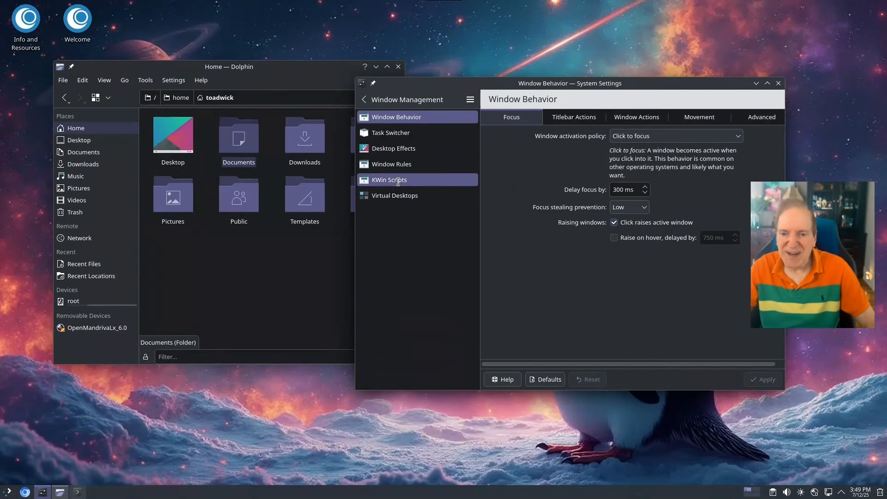
left_click(416, 181)
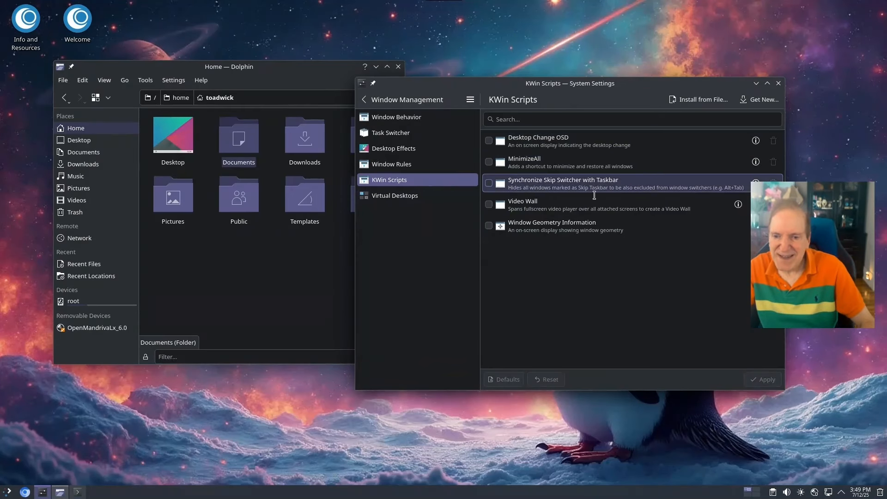
left_click(695, 101)
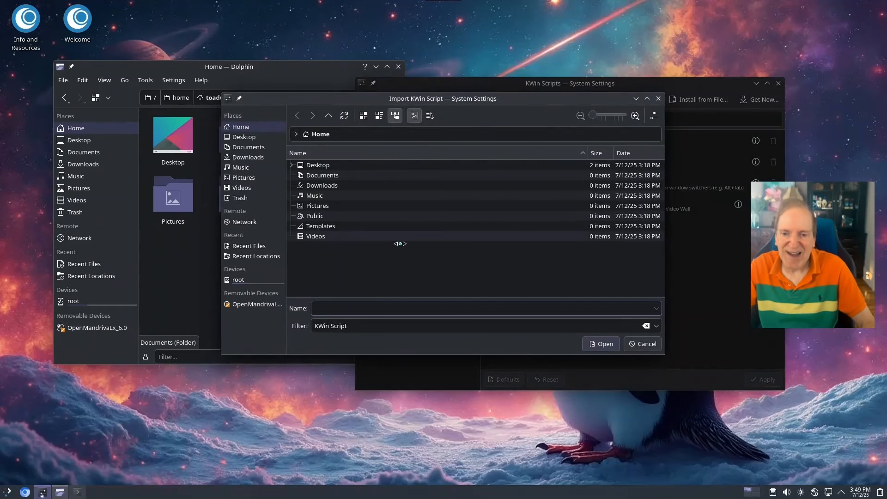
left_click(640, 344)
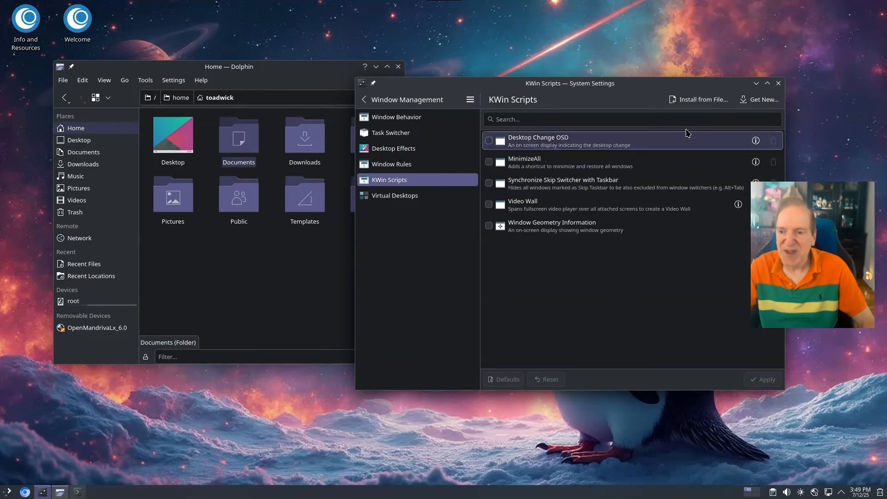
left_click(758, 100)
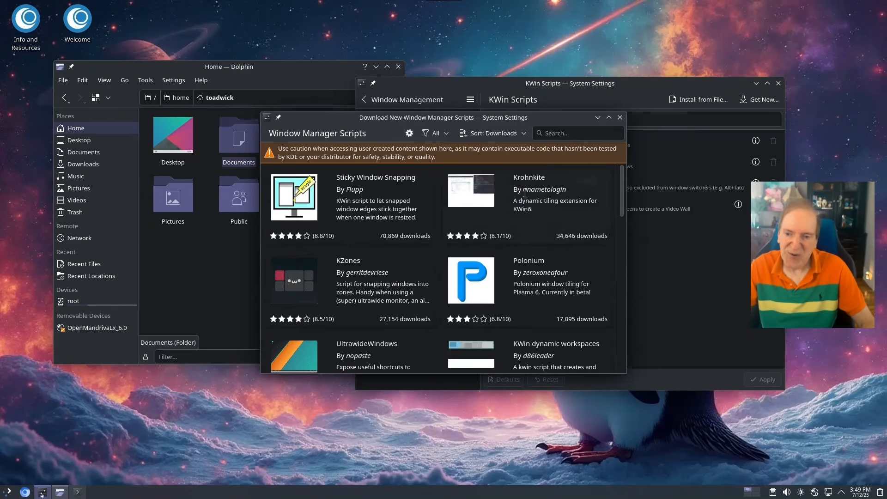
left_click(589, 180)
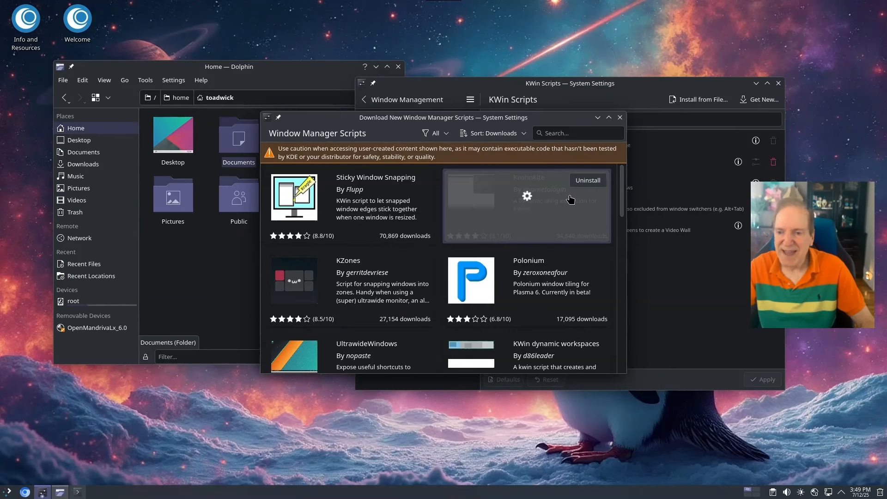
left_click(621, 118)
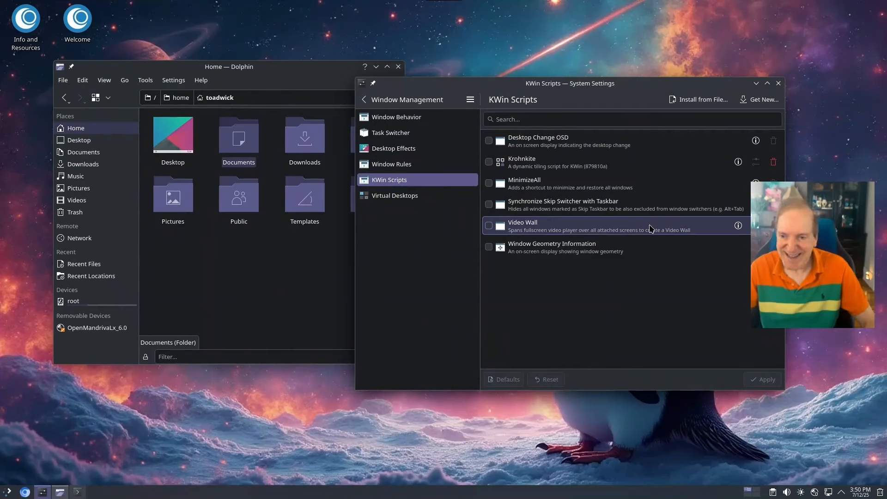
left_click(530, 168)
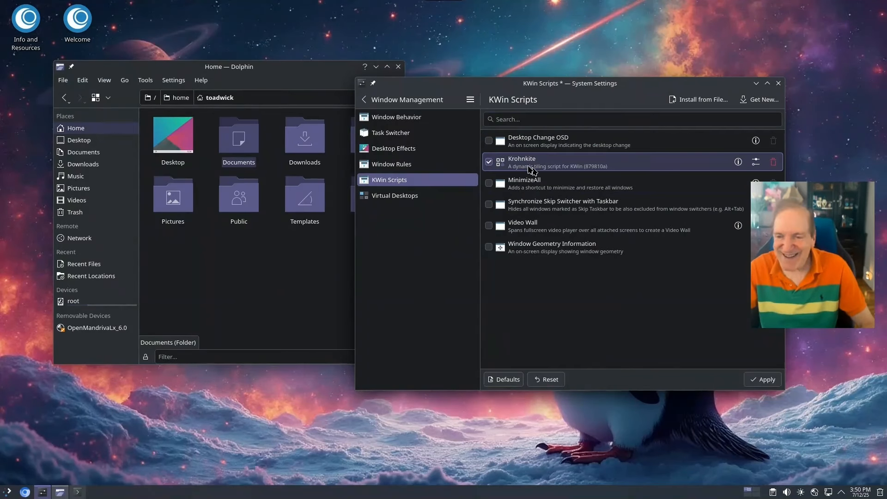
left_click(764, 380)
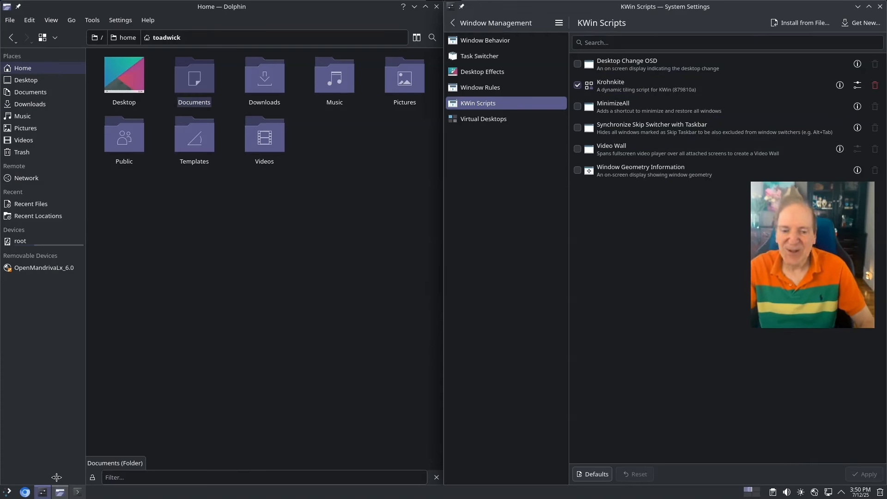
Restore System Settings and bring Konsole back so it tiles on the left half
left_click(42, 492)
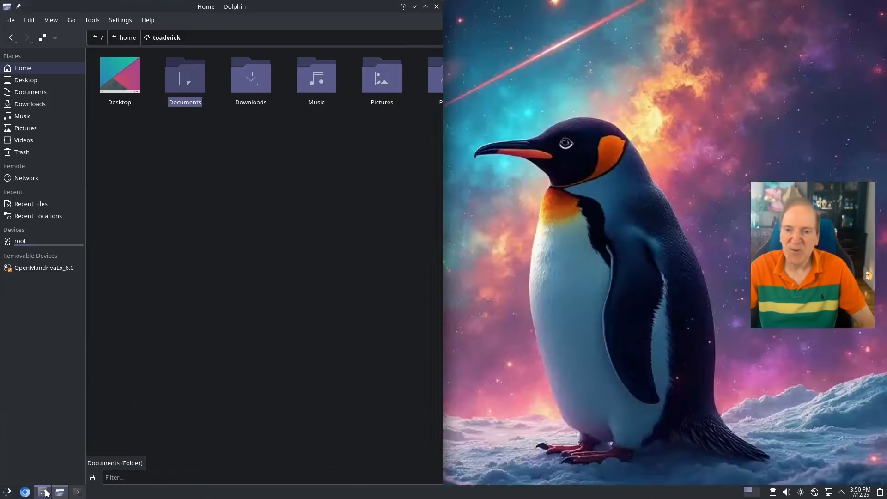
left_click(47, 493)
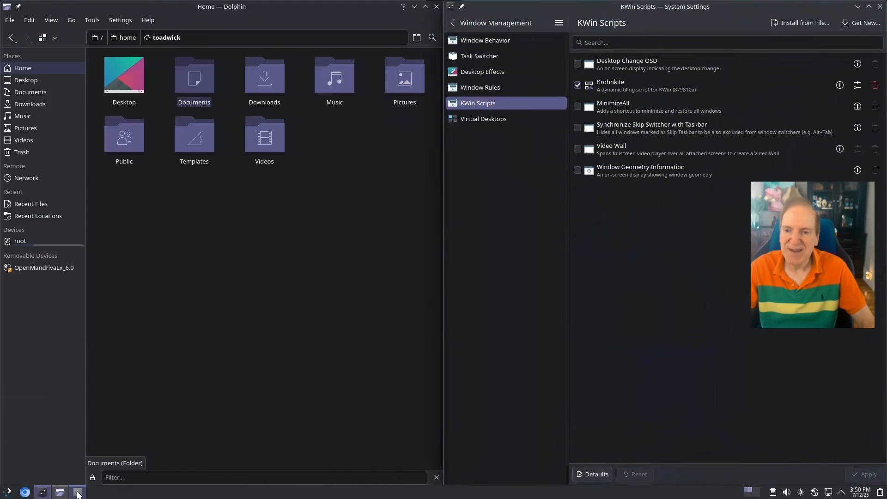
left_click(77, 492)
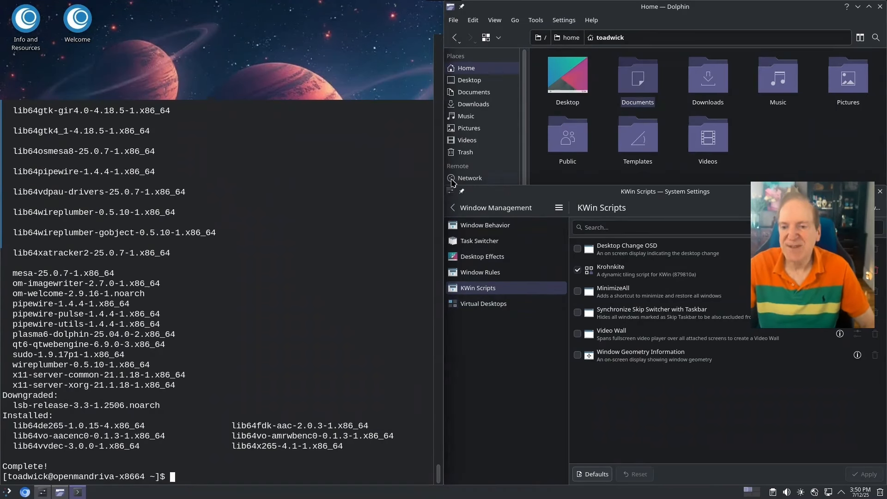
left_click(8, 492)
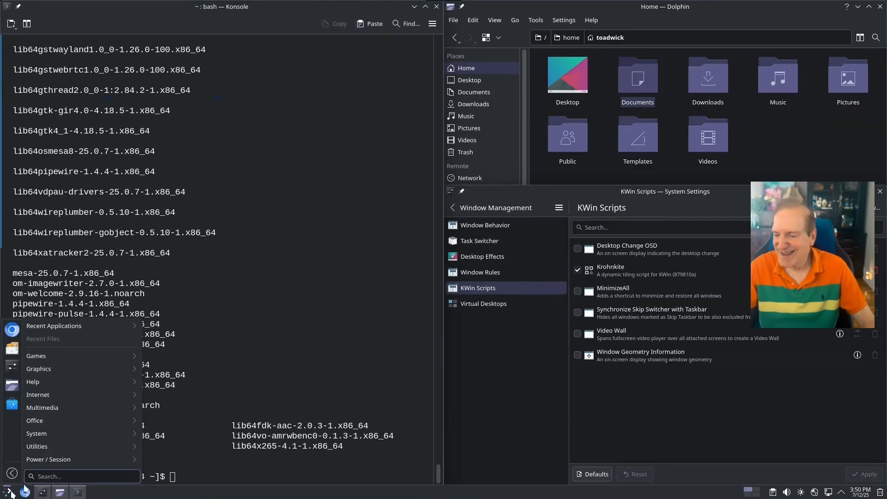
mouse_move(61, 437)
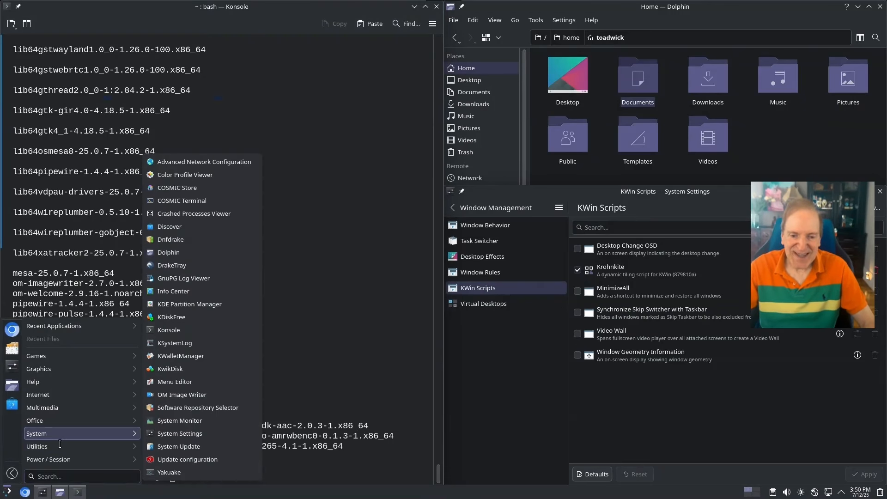
mouse_move(51, 412)
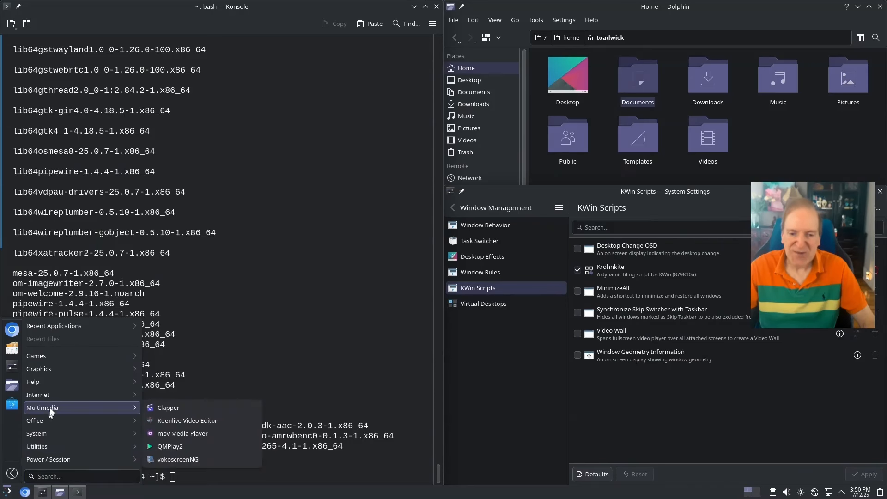
left_click(78, 493)
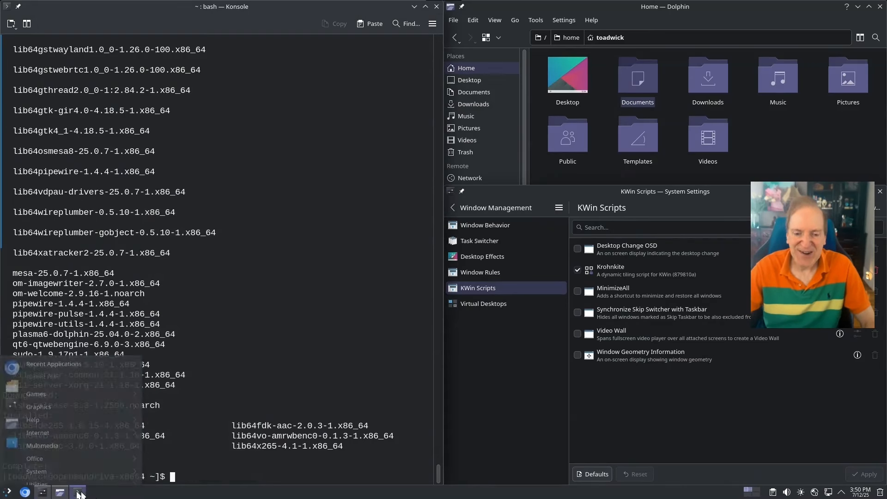
Enable 'Switch sidebar categories when hovering over them' in the Application Launcher settings and apply
right_click(8, 493)
left_click(35, 451)
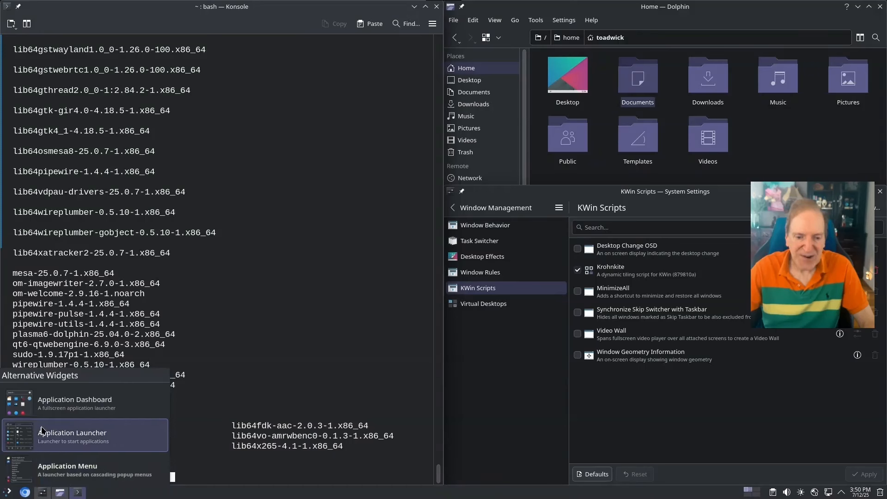
left_click(41, 437)
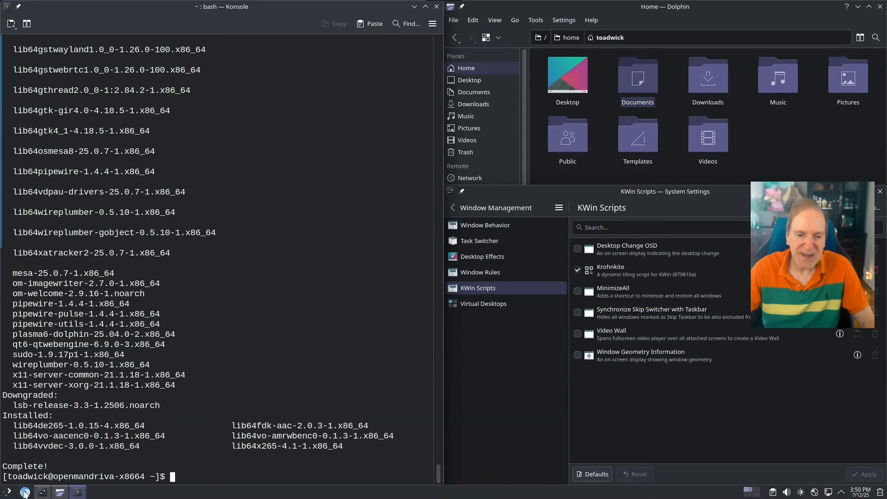
left_click(9, 492)
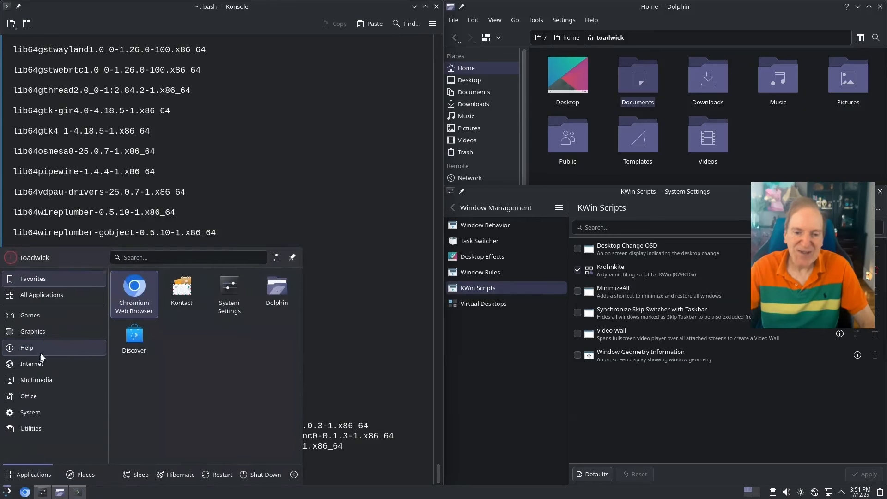
left_click(277, 258)
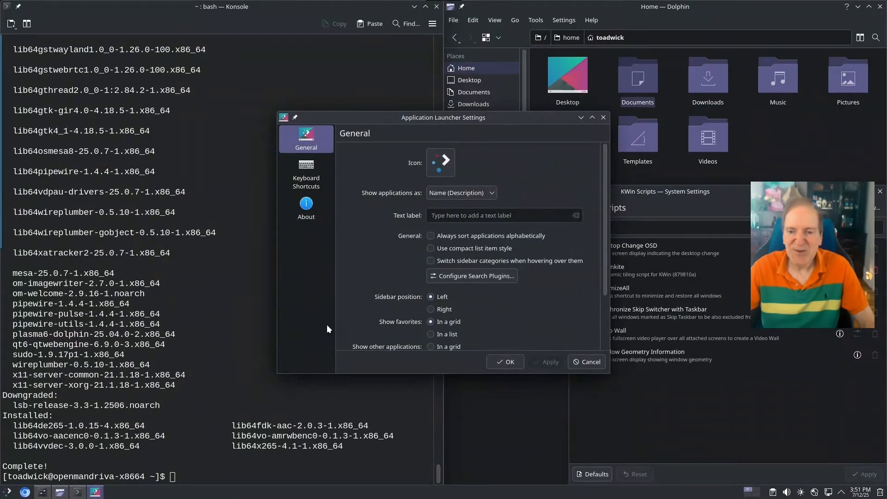
left_click(447, 262)
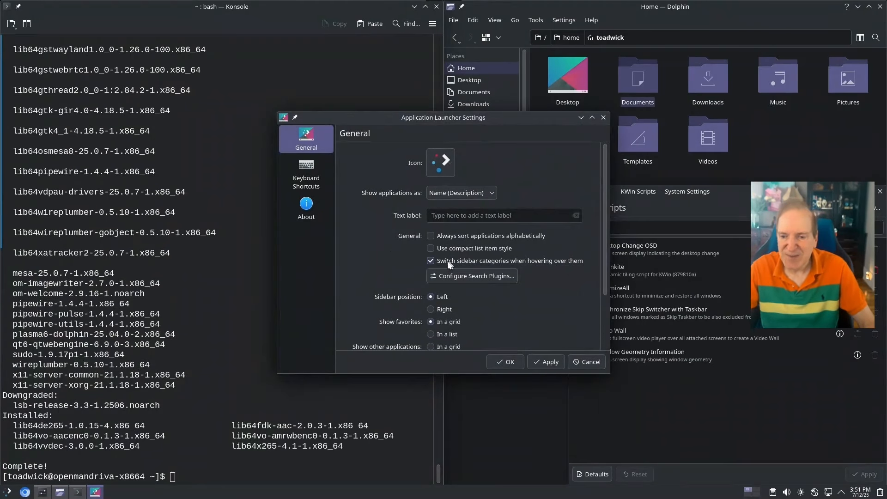
left_click(548, 363)
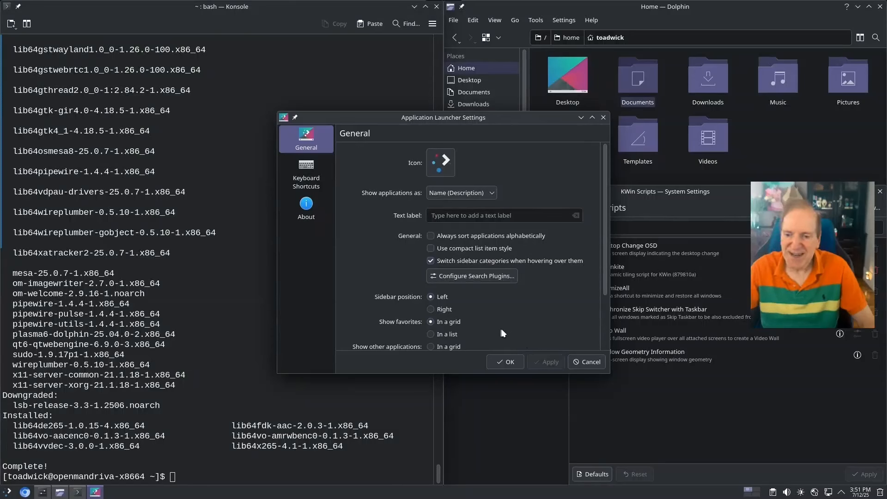
scroll(503, 319, "down", 4)
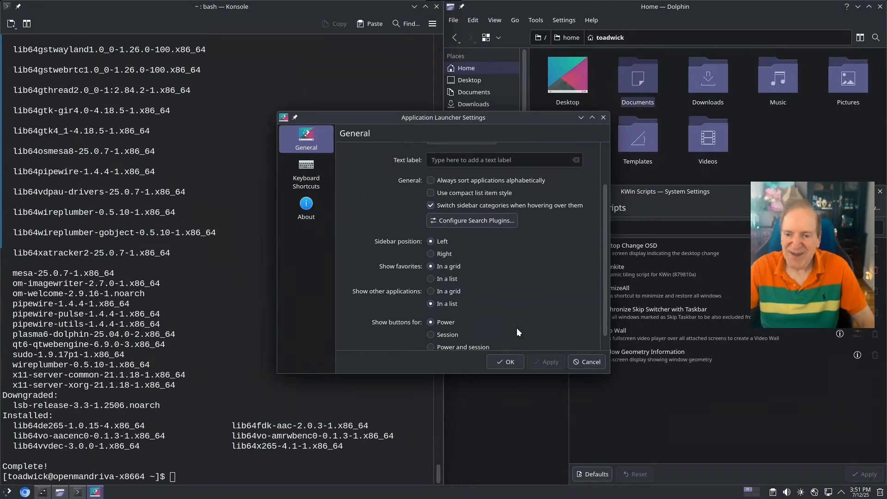
left_click(586, 361)
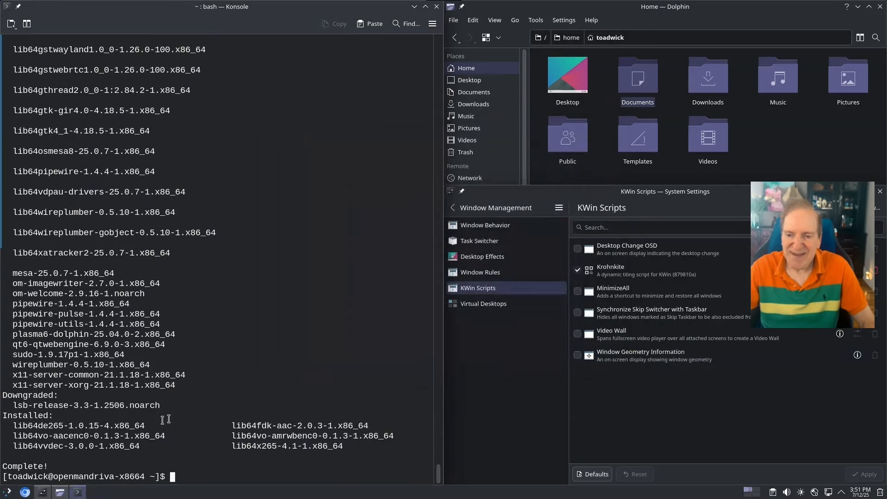
Launch COSMIC Terminal from the System category, close Konsole, and return Settings to main categories
left_click(8, 493)
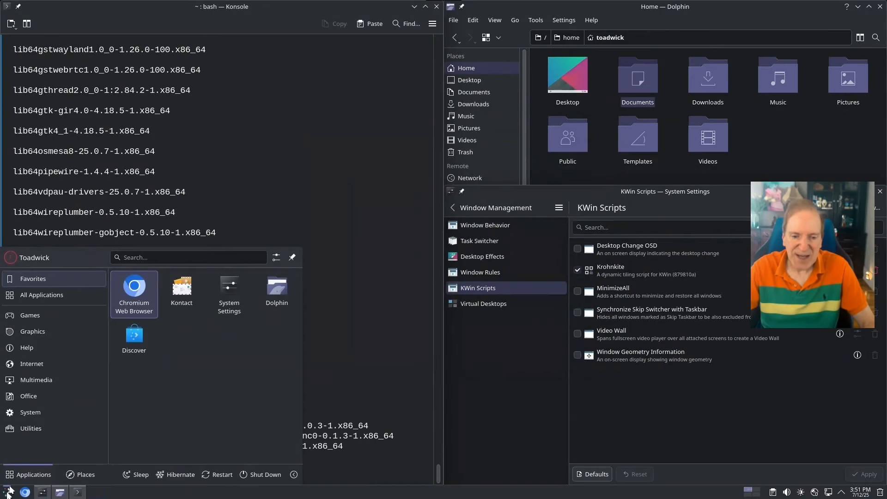
mouse_move(32, 397)
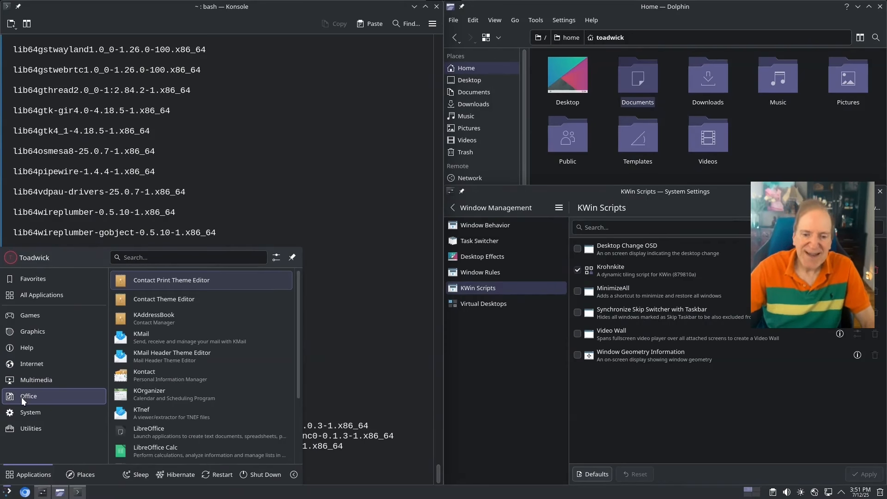
mouse_move(21, 412)
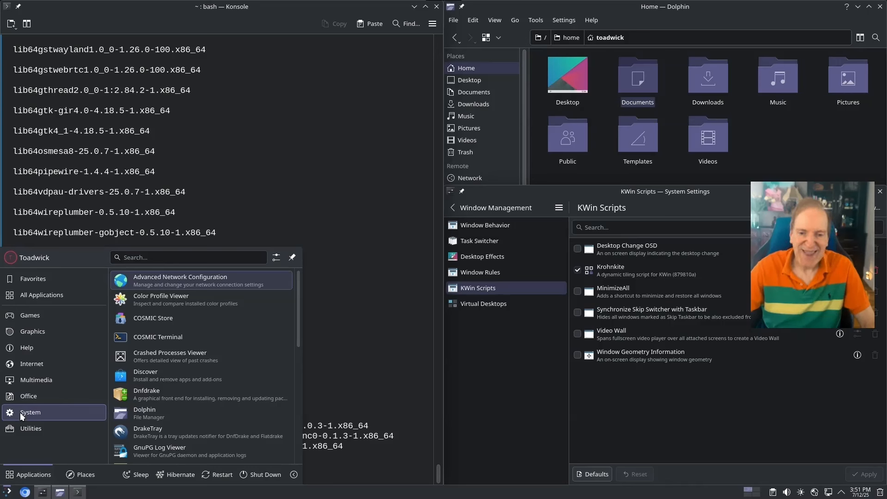
left_click(151, 336)
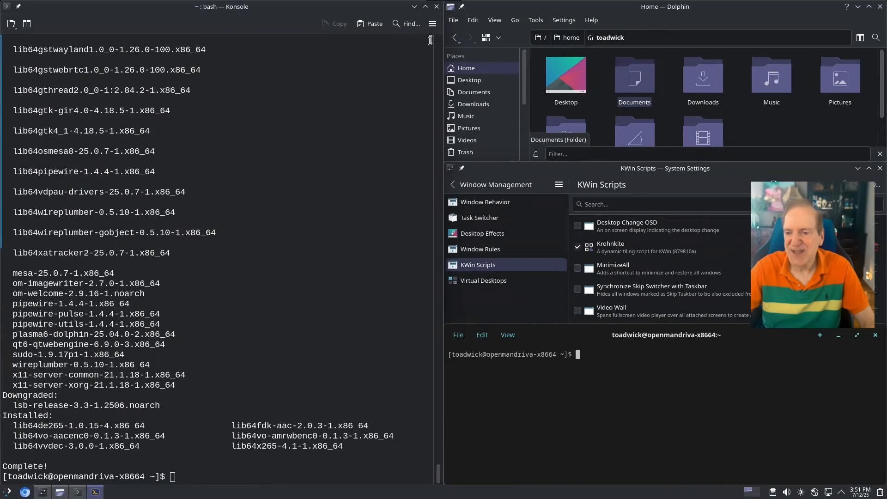
left_click(437, 7)
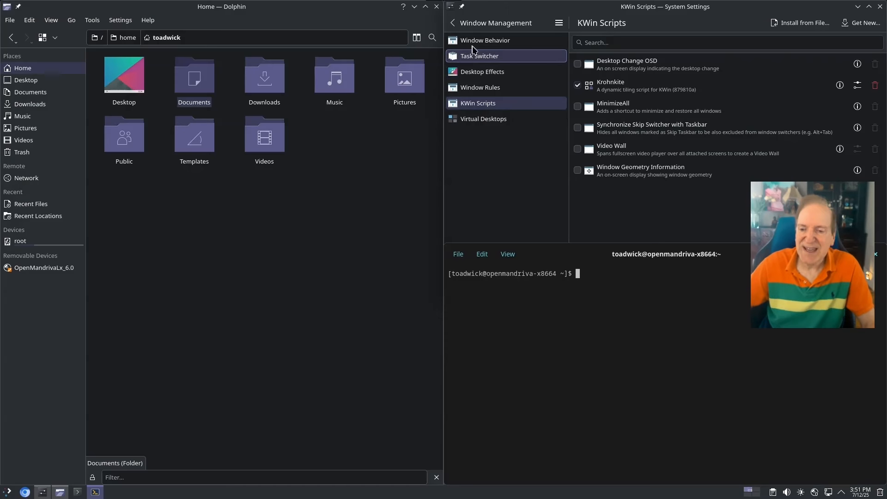
left_click(452, 23)
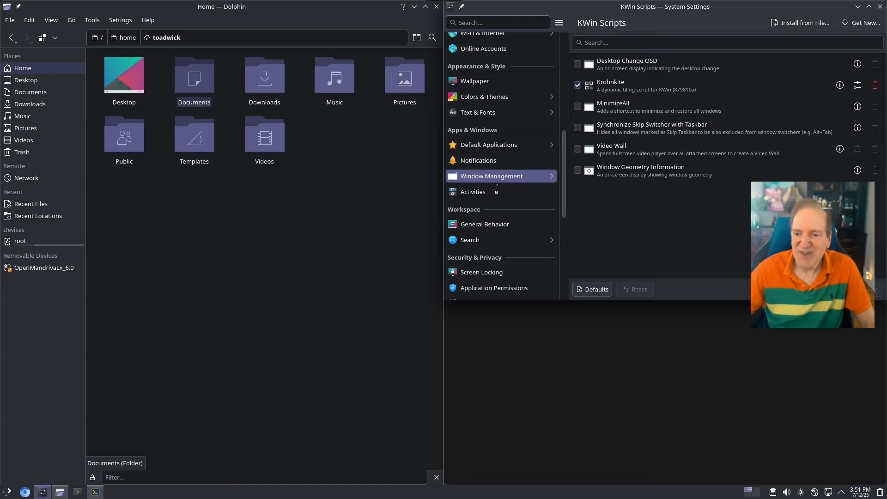
Browse General Behavior, Window Management and Virtual Desktops, then return to the top categories
scroll(506, 200, "down", 2)
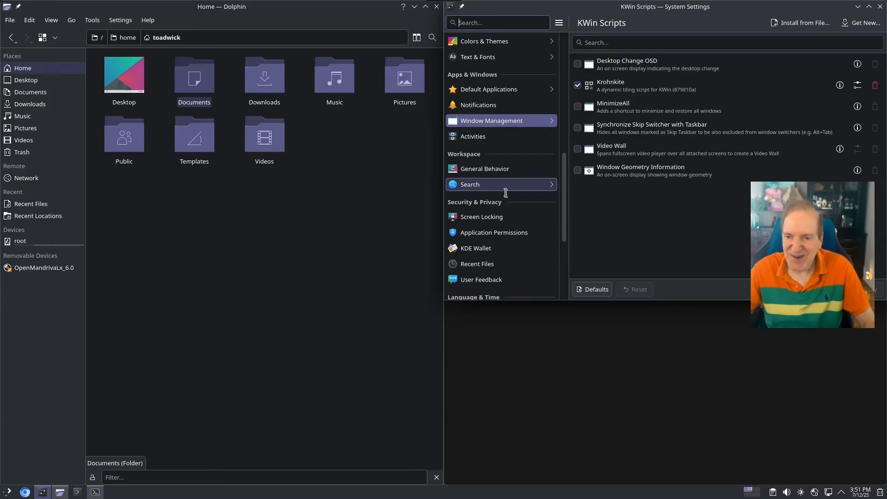
left_click(495, 170)
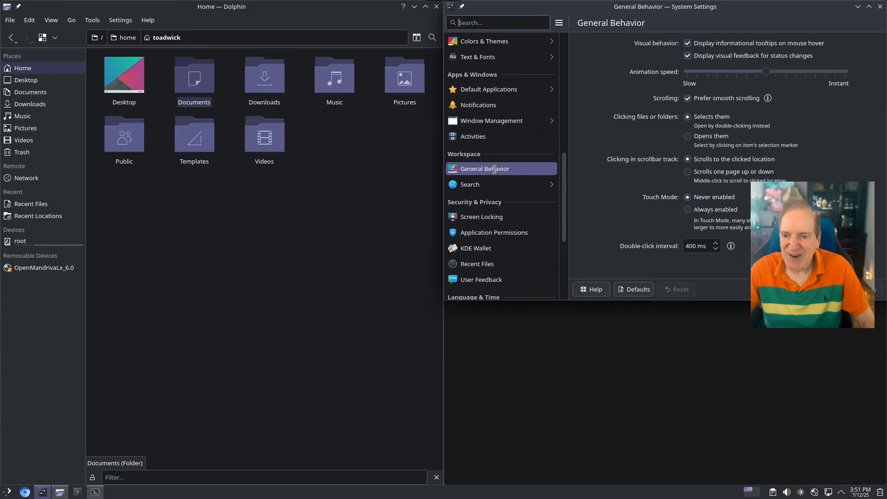
left_click(475, 121)
left_click(486, 119)
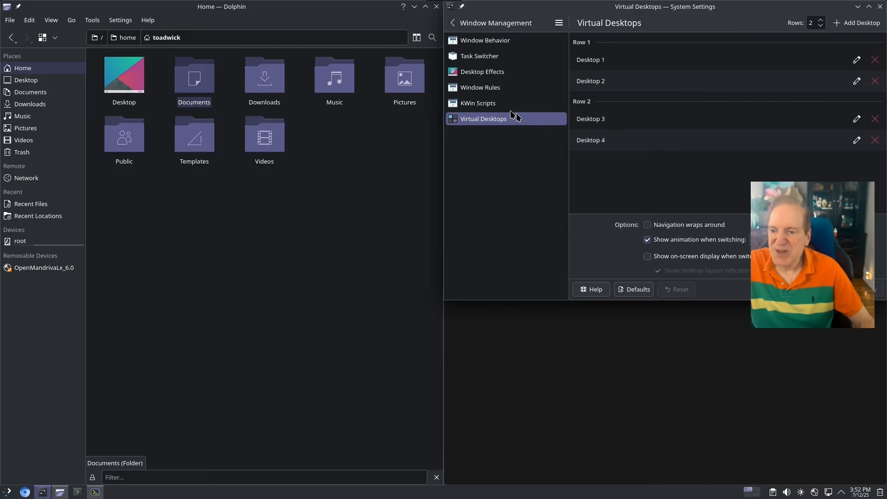
left_click(480, 22)
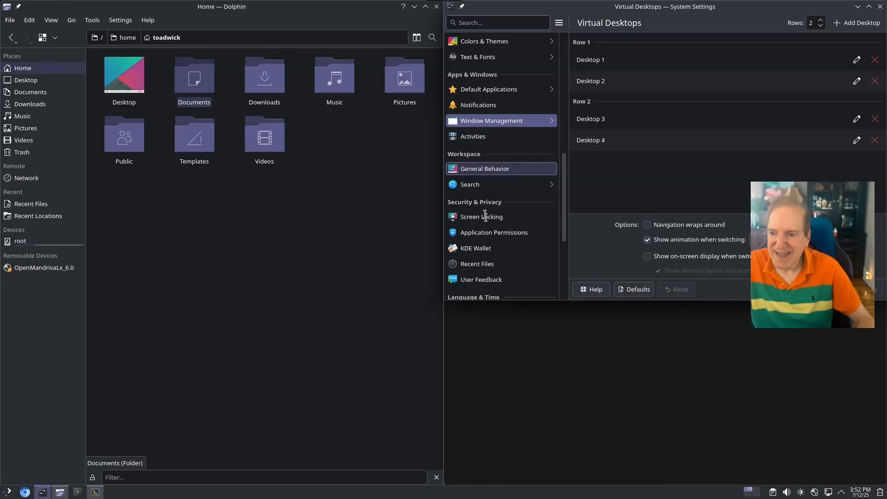
Look through Screen Locking, About this System, Power Management and Software Update, ending on Users
scroll(483, 231, "down", 1)
left_click(482, 190)
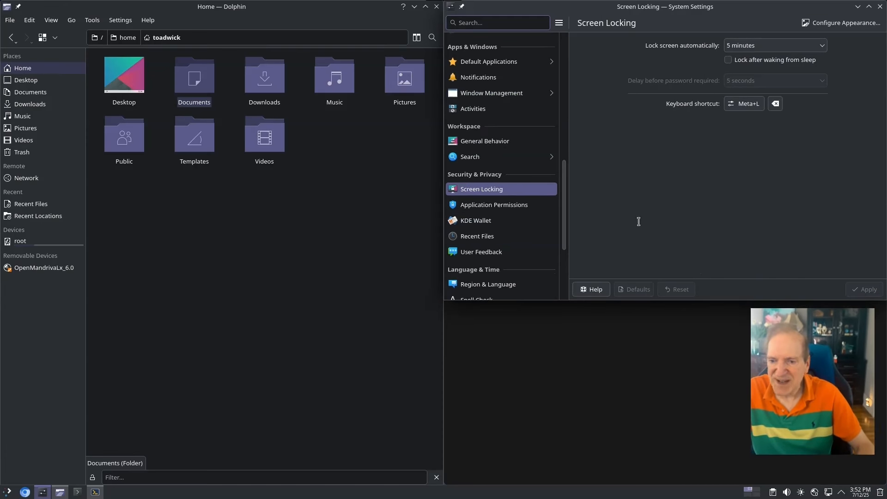
scroll(478, 238, "down", 3)
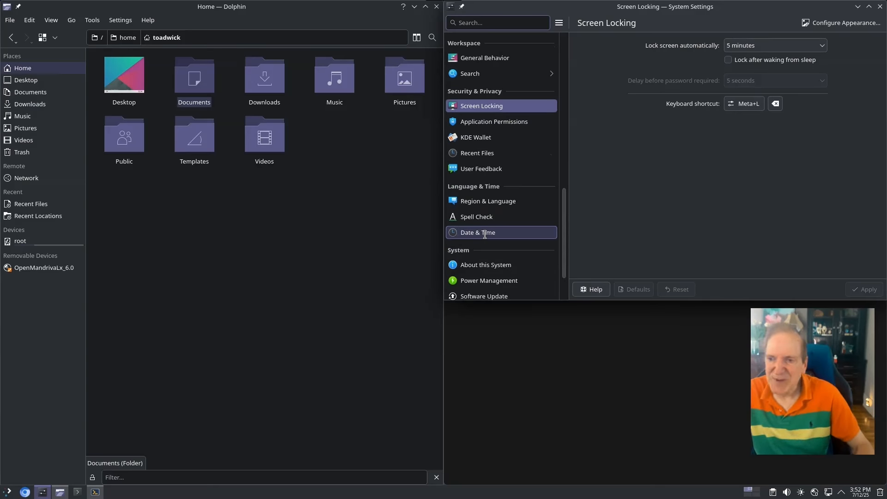
left_click(490, 265)
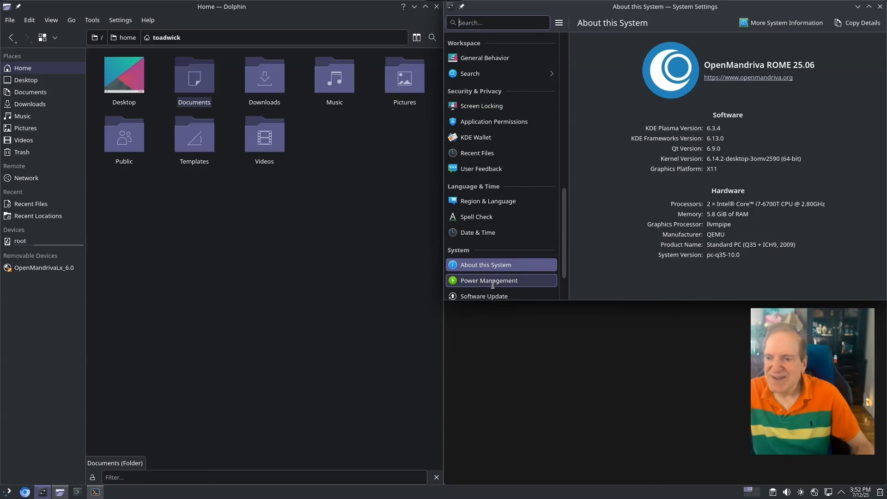
left_click(492, 283)
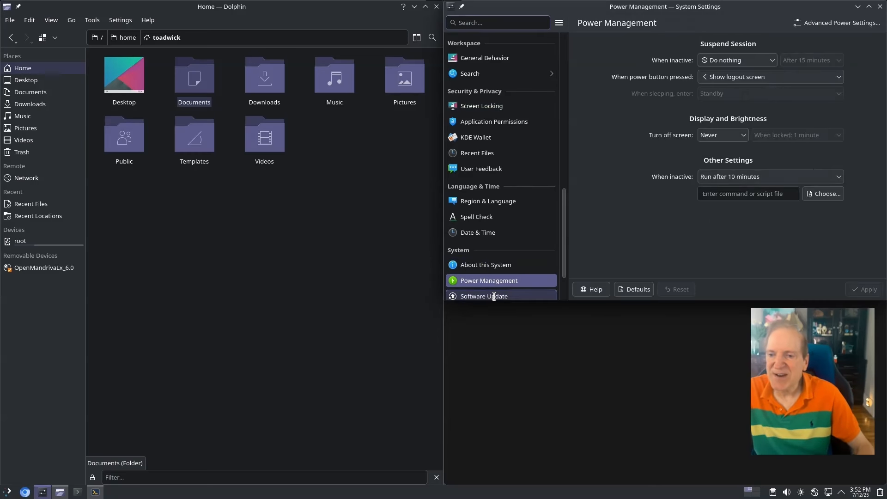
left_click(495, 296)
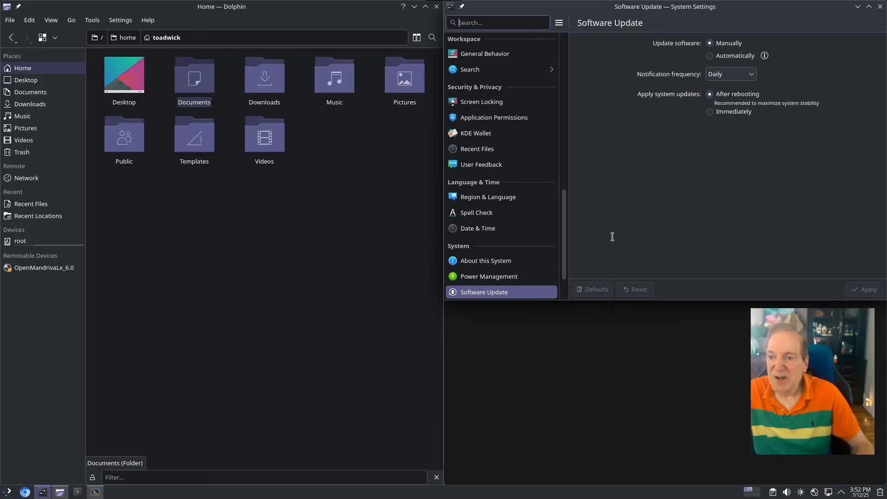
scroll(561, 252, "down", 3)
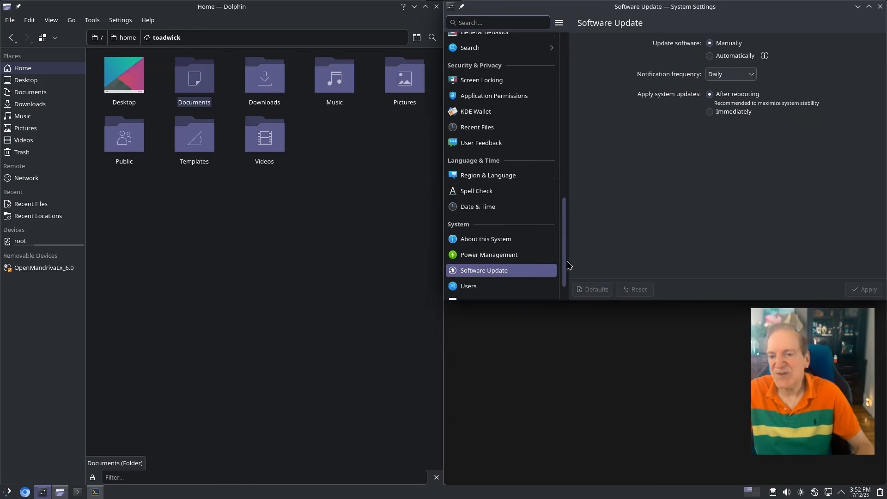
left_click(485, 254)
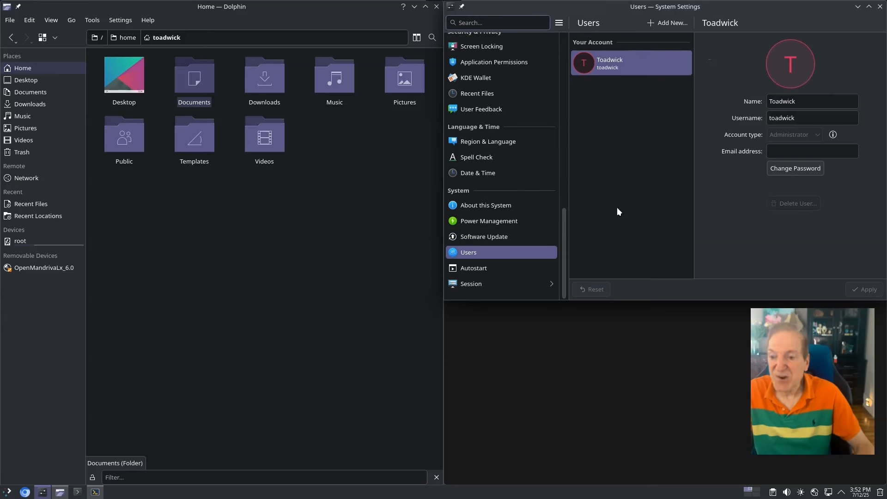
Set the account avatar to the cat photo and apply the change
left_click(791, 68)
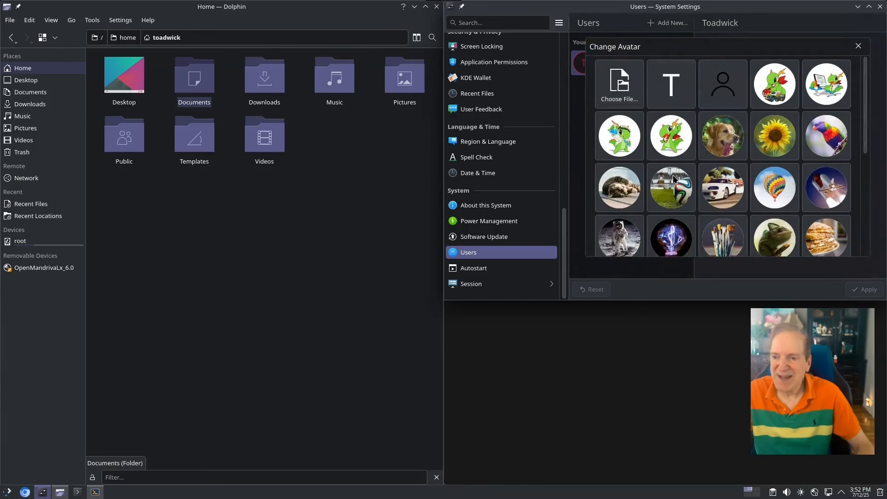
left_click(620, 191)
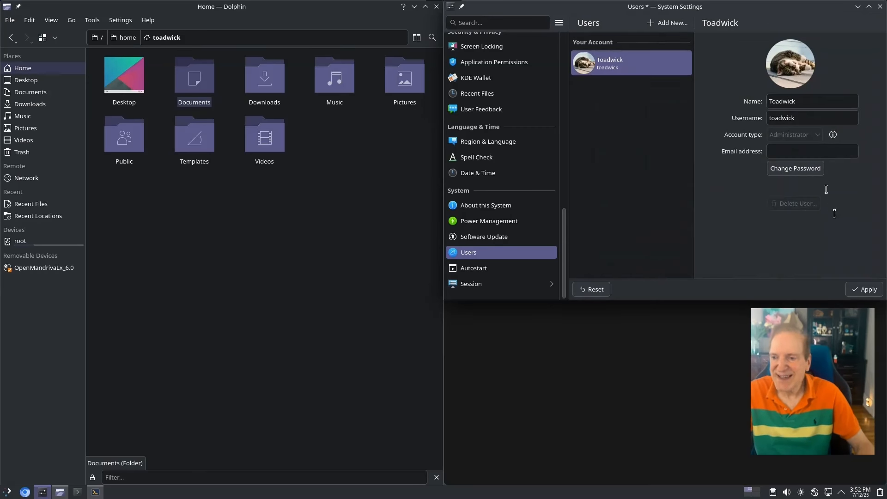
left_click(863, 291)
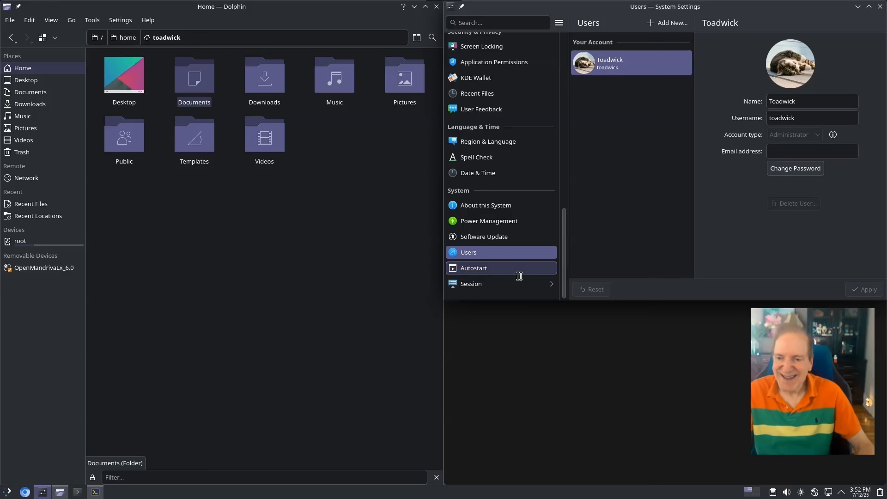
Look over the Autostart and Desktop Session pages, then close System Settings
left_click(486, 269)
left_click(484, 284)
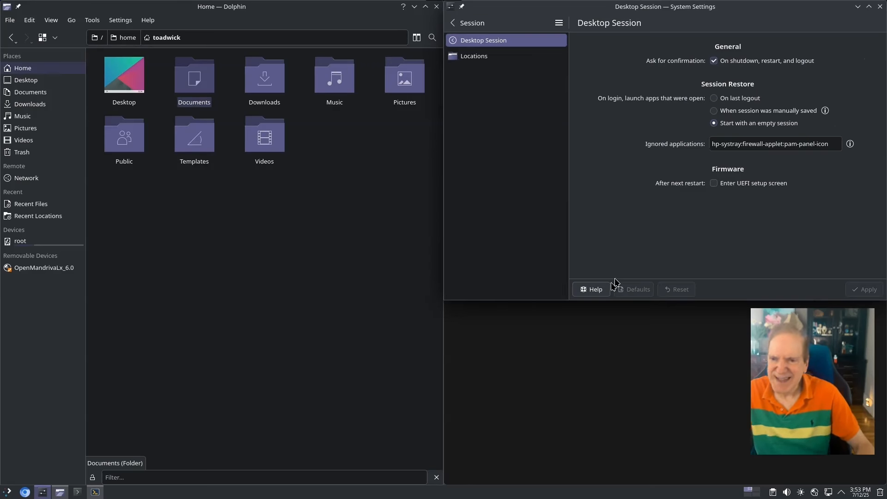
left_click(880, 7)
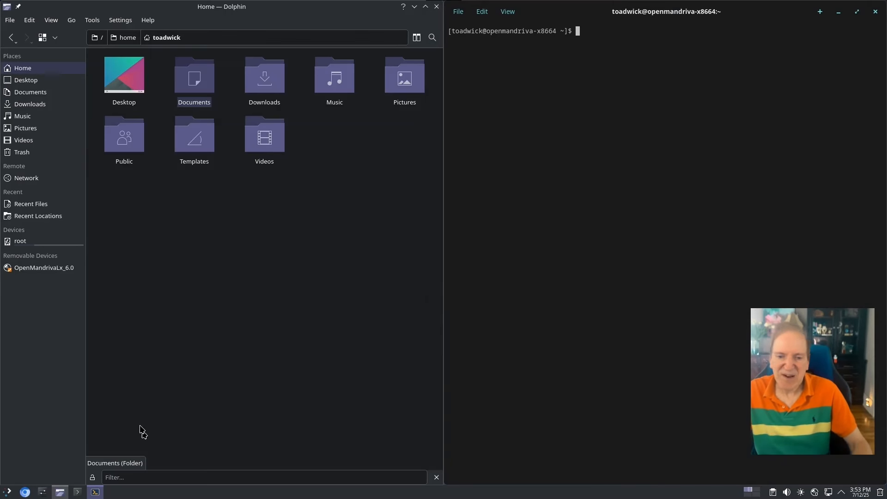
Launch Brave Web Browser from the Application Launcher's Internet category after glancing at Games
left_click(7, 493)
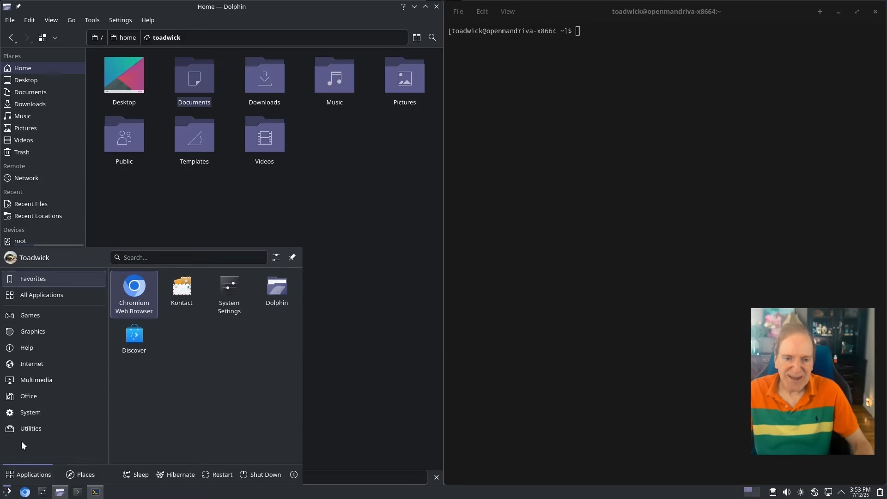
left_click(39, 316)
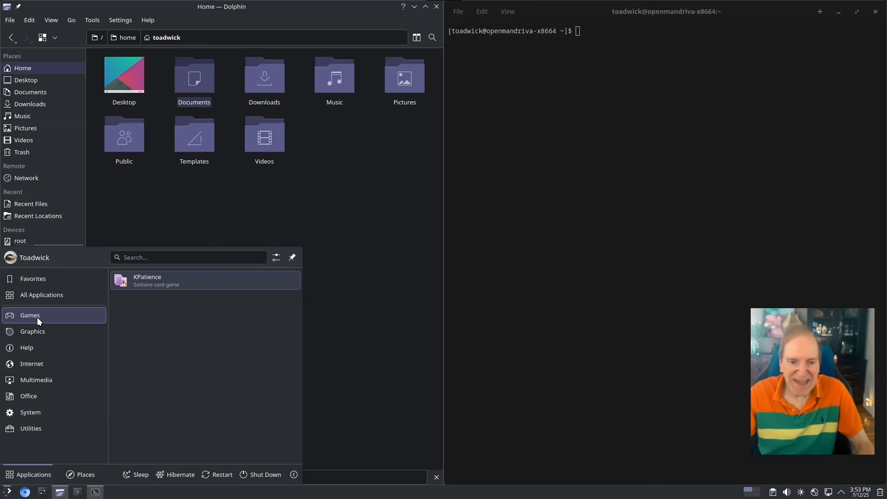
mouse_move(46, 278)
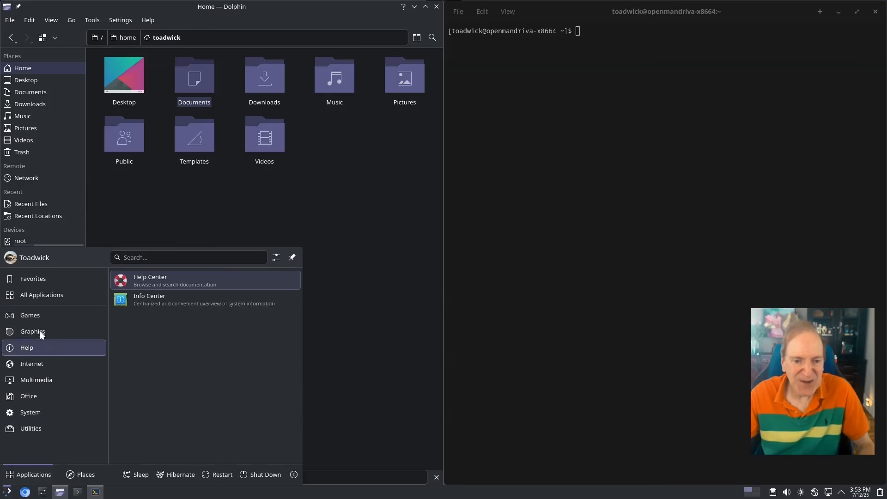
mouse_move(37, 332)
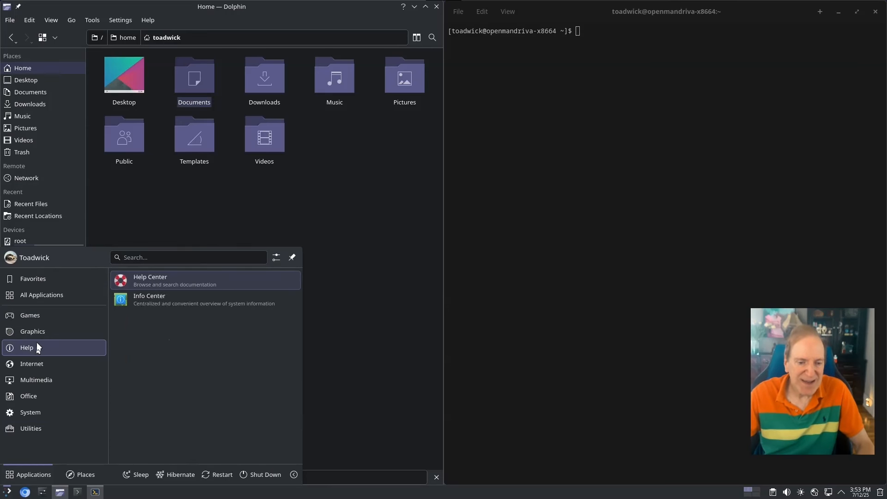
mouse_move(35, 362)
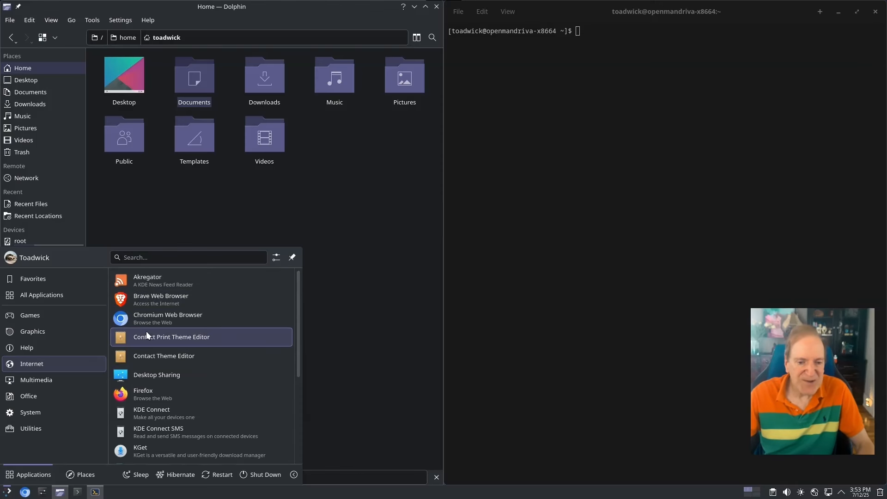
left_click(143, 301)
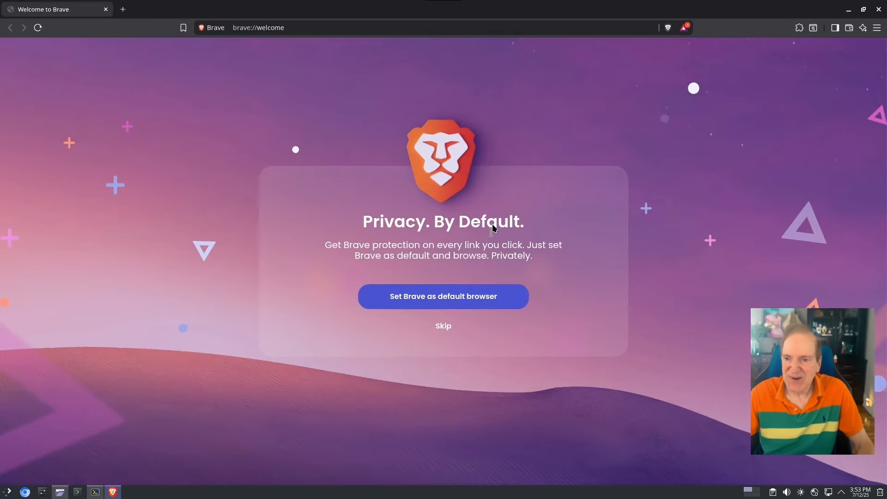
Make Brave the default browser, choose Dark mode, opt into Brave Search contribution, and finish
left_click(445, 301)
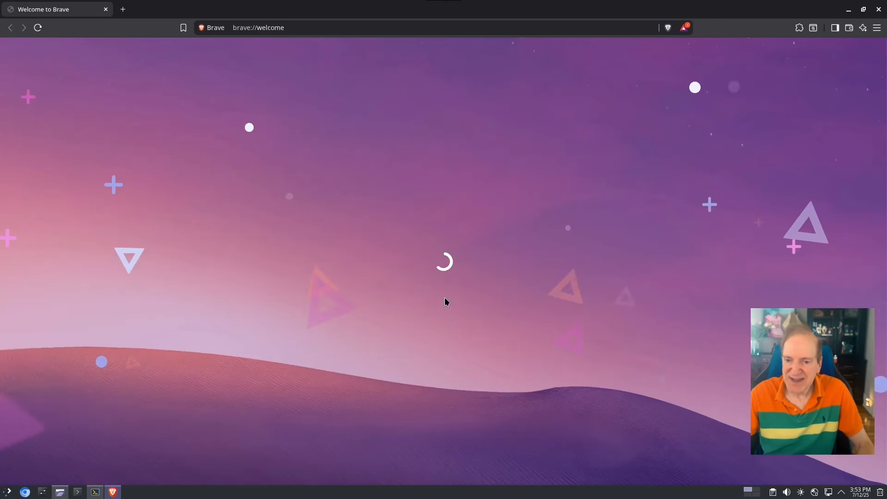
left_click(519, 245)
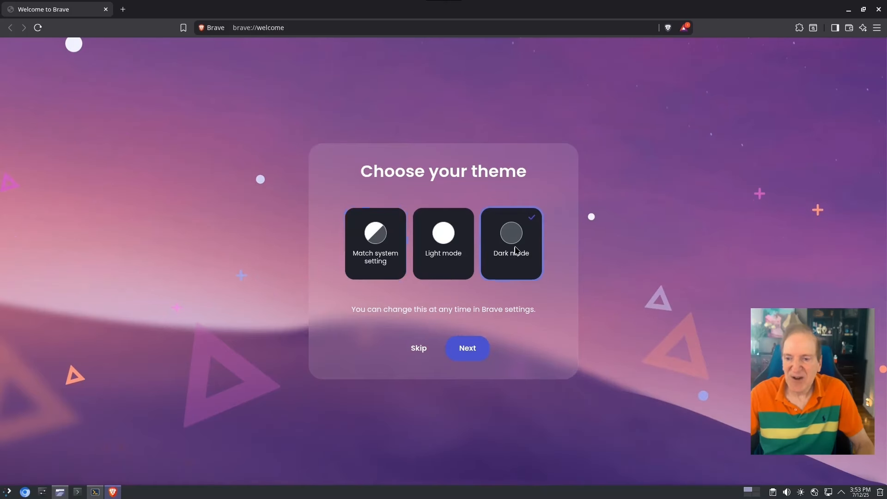
left_click(466, 348)
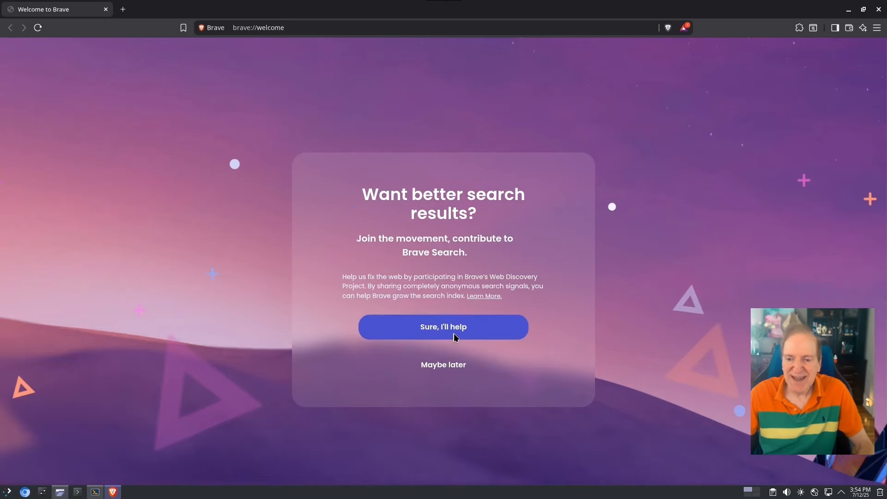
left_click(453, 329)
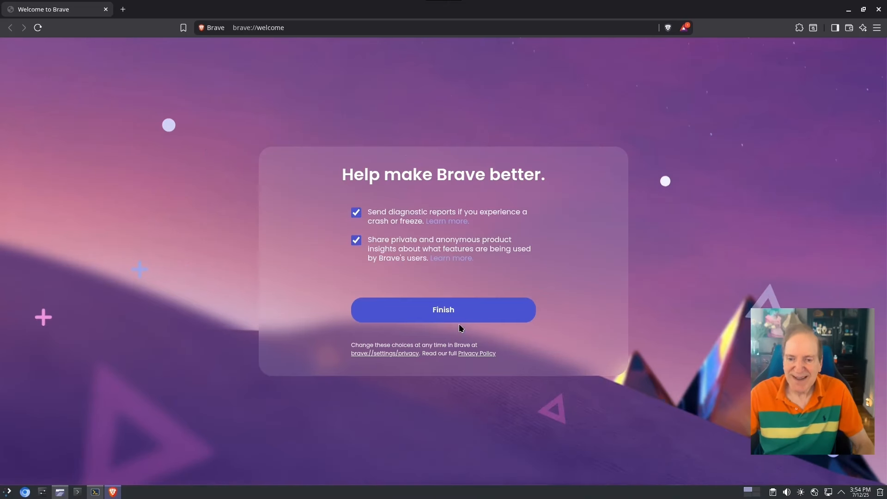
left_click(460, 319)
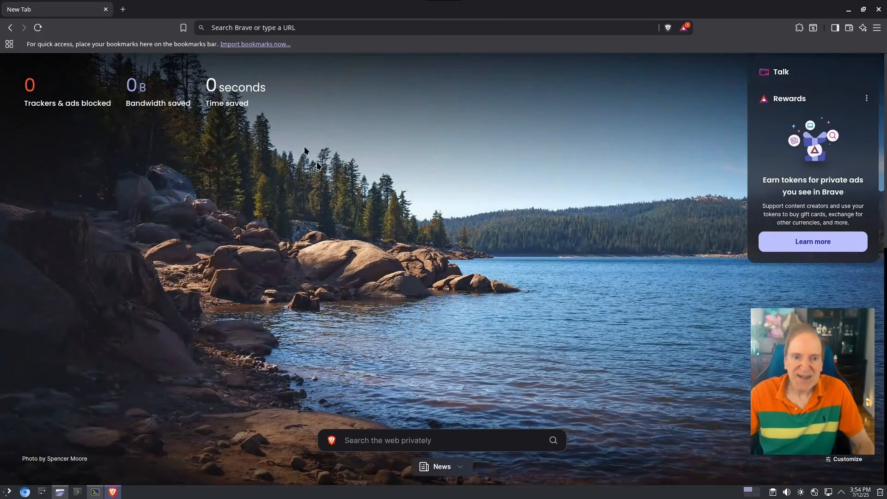
Check Brave's version 1.80.120 under Help > About Brave, then close the browser
left_click(878, 29)
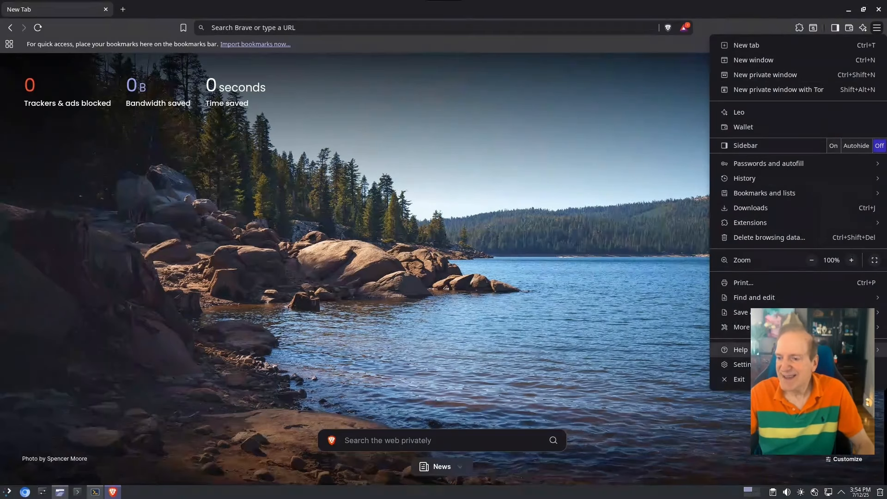
mouse_move(785, 350)
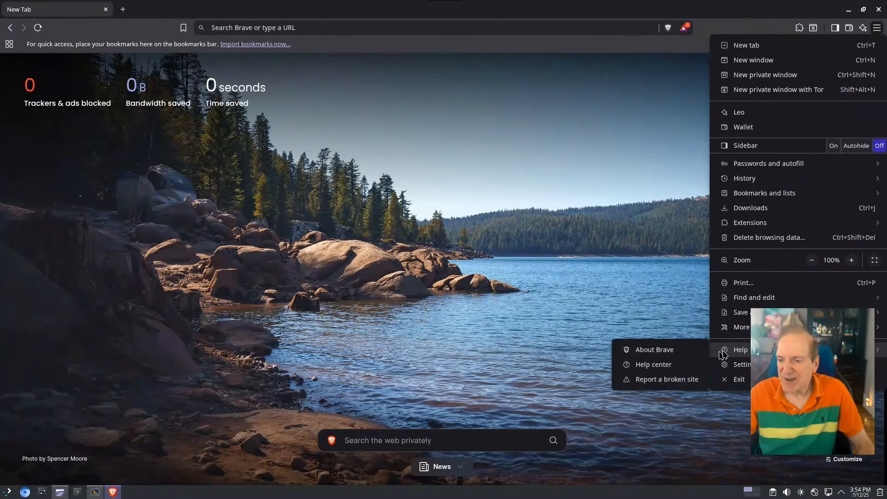
left_click(676, 351)
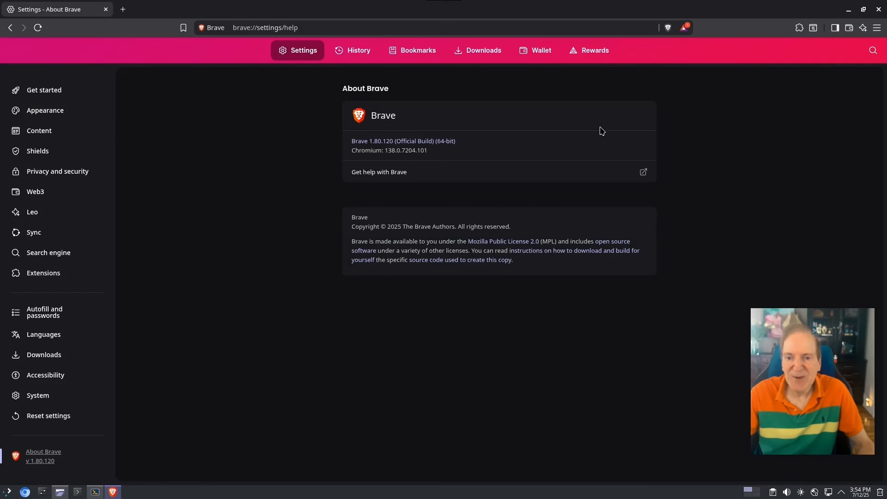
left_click(877, 9)
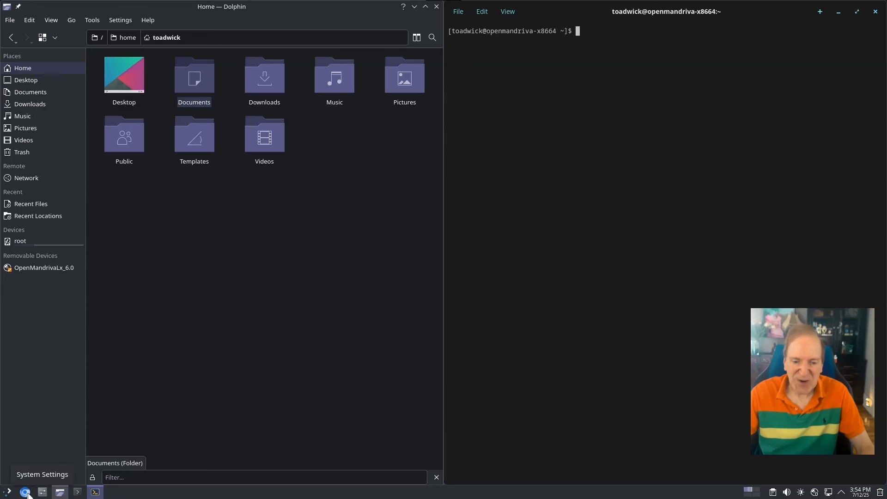
Show the launcher's Utilities category and scroll its app list down to Spectacle and Welcome
left_click(8, 493)
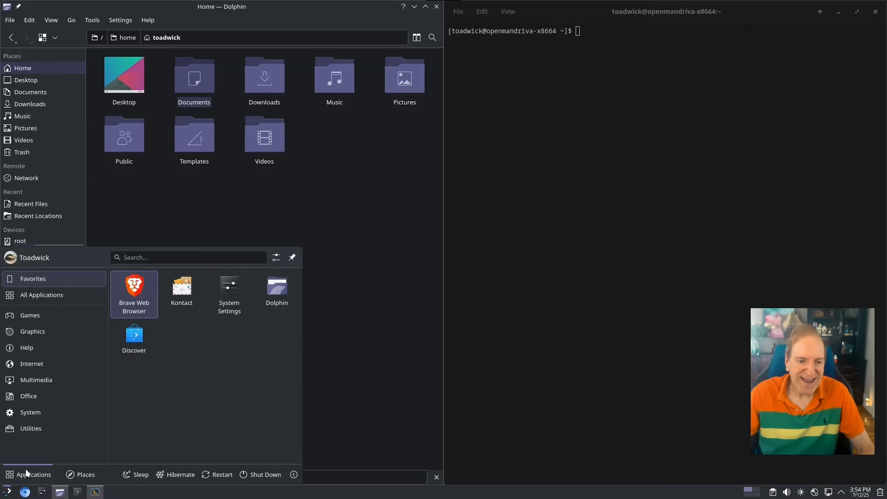
mouse_move(35, 379)
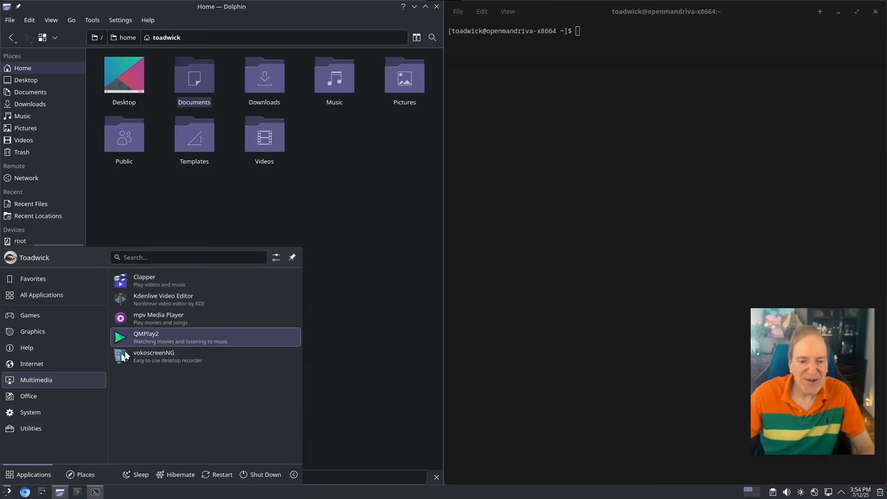
mouse_move(34, 398)
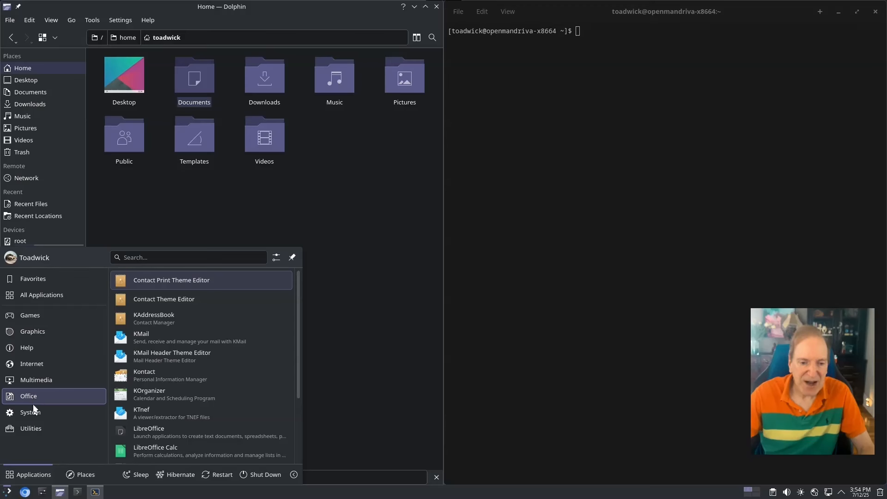
mouse_move(30, 431)
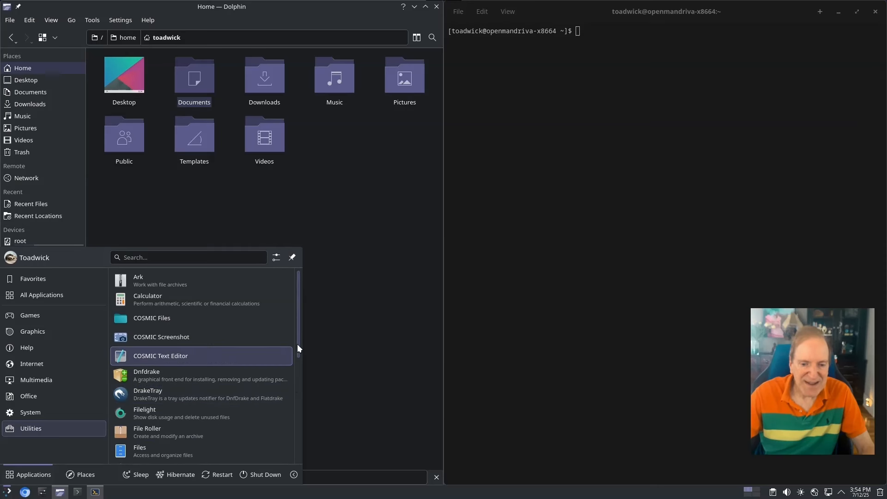
left_click_drag(298, 343, 295, 456)
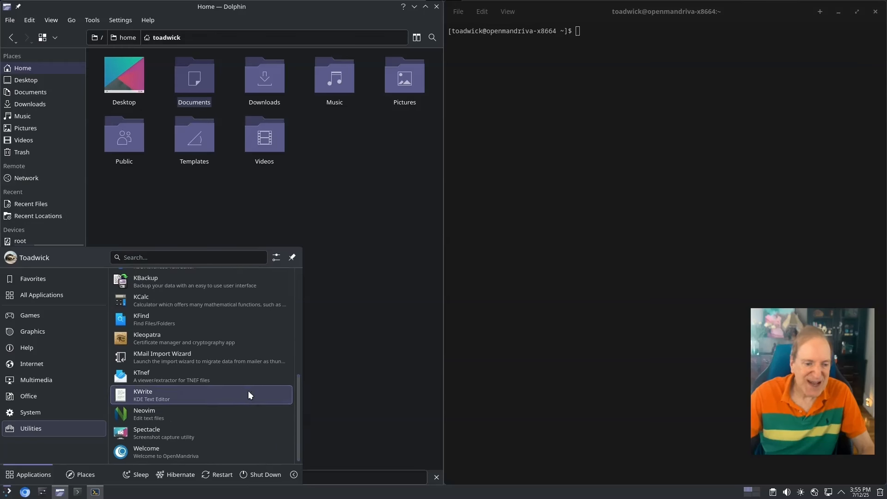
Capture a 738x312 region of Dolphin's folder icons in Spectacle and save it as Screenshot_20250712_155537.png
left_click(150, 430)
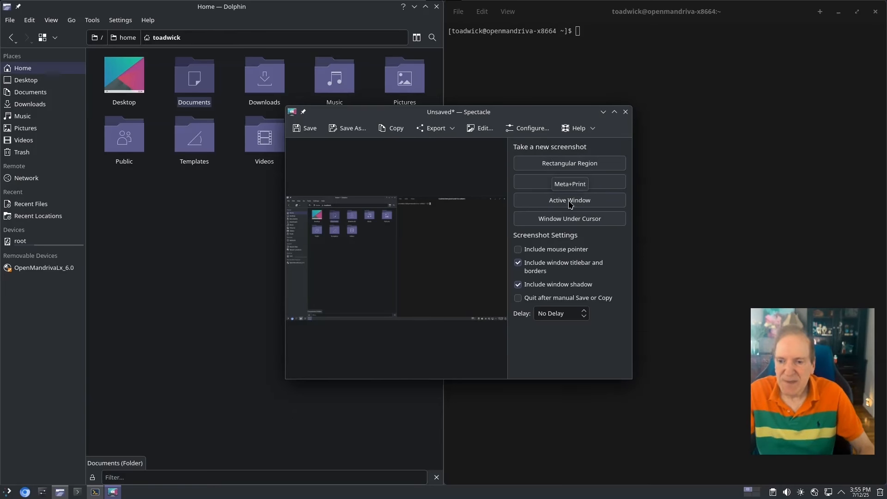
left_click(544, 164)
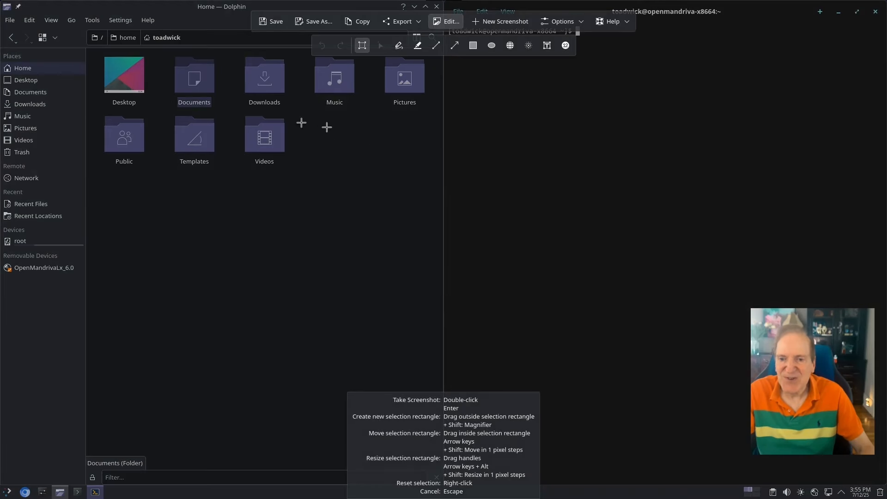
left_click_drag(97, 51, 437, 195)
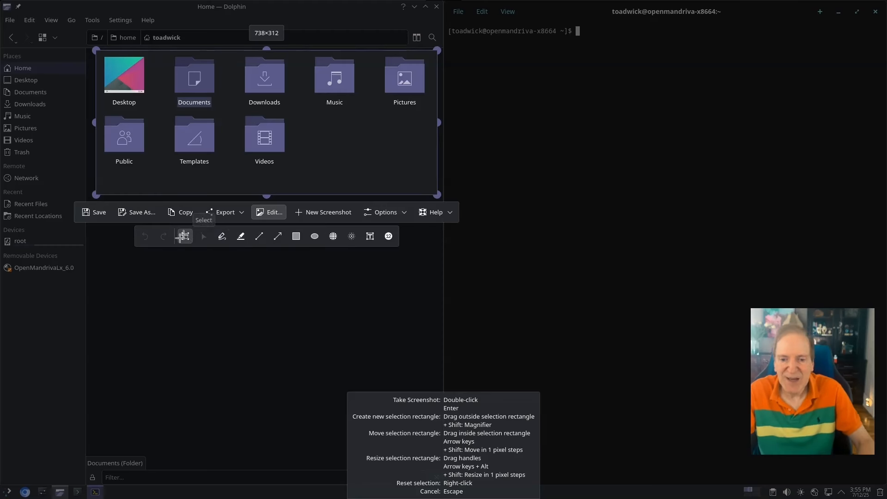
left_click(91, 212)
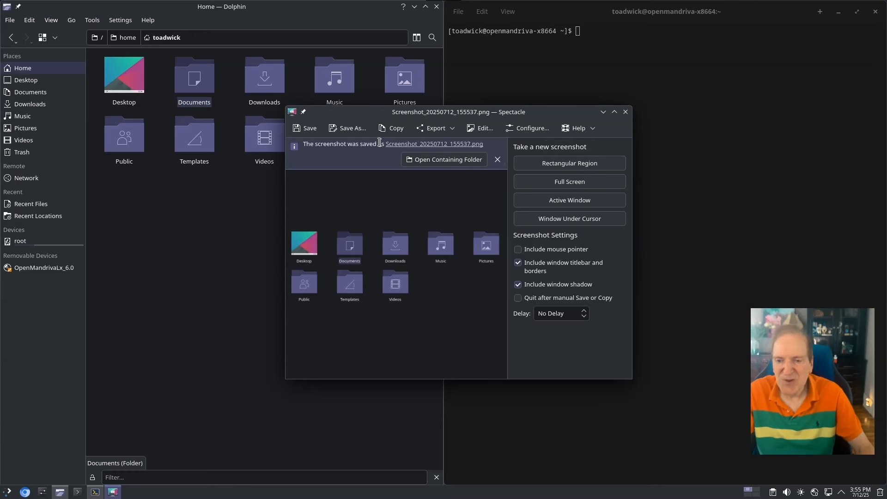
View the saved screenshot in Gwenview, then close both Spectacle and Gwenview
left_click(449, 160)
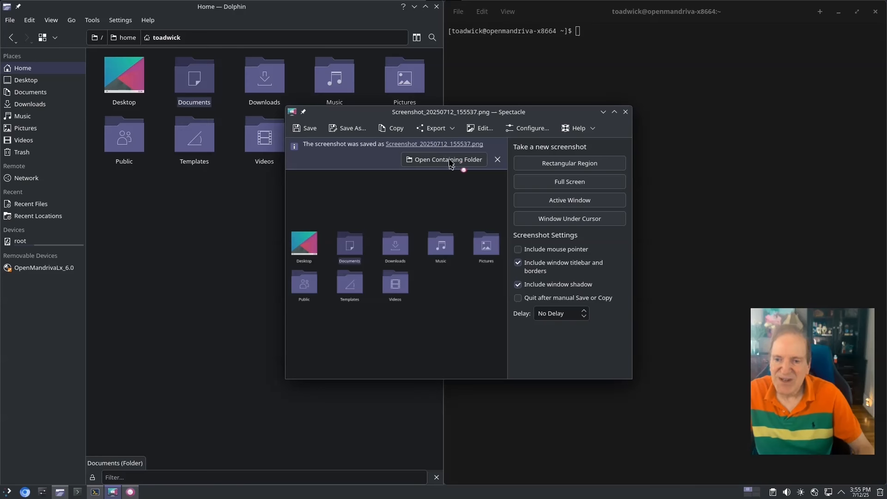
left_click(627, 113)
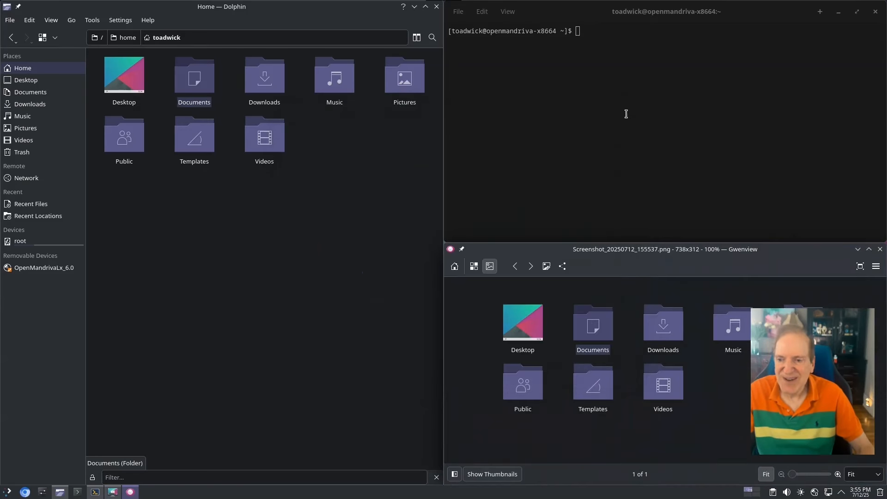
left_click_drag(618, 262, 545, 250)
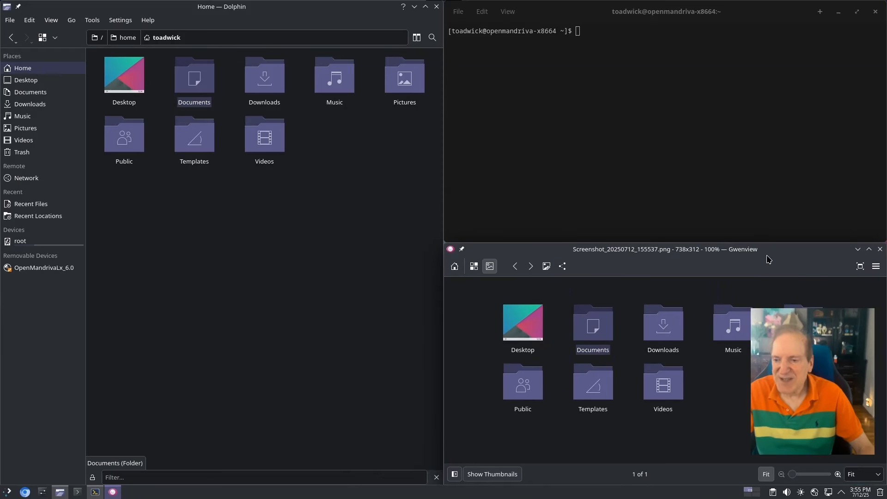
left_click(880, 250)
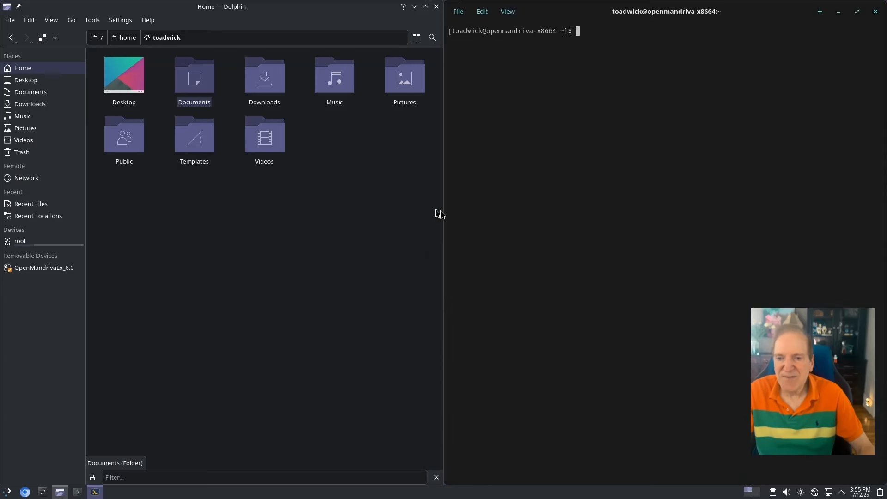
Locate the 16.4 KiB screenshot in Pictures/Screenshots in Dolphin, then return to Home
double_click(400, 78)
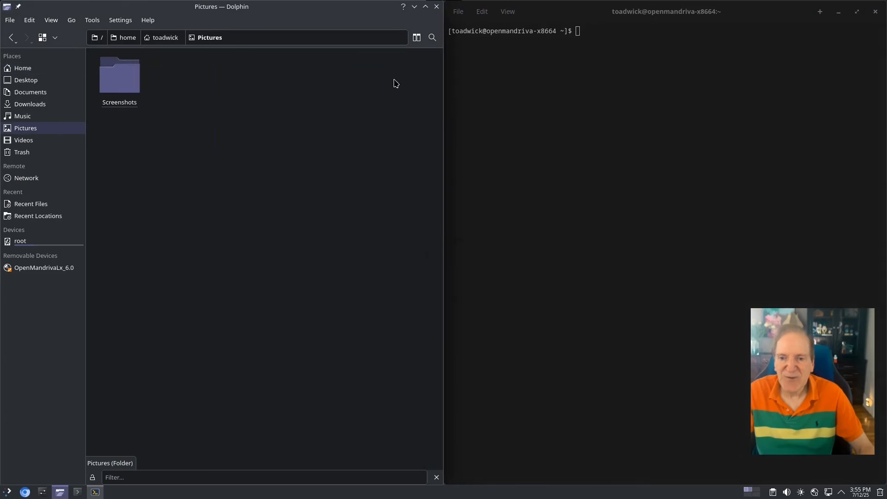
double_click(110, 79)
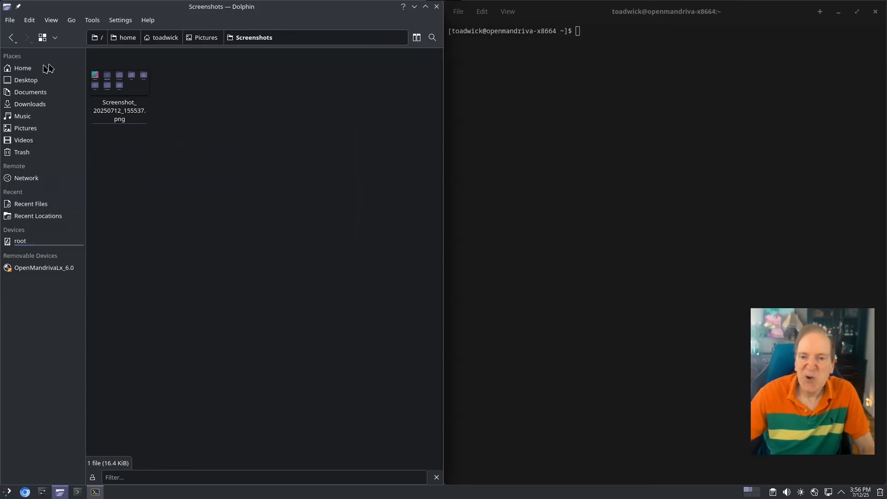
left_click(23, 69)
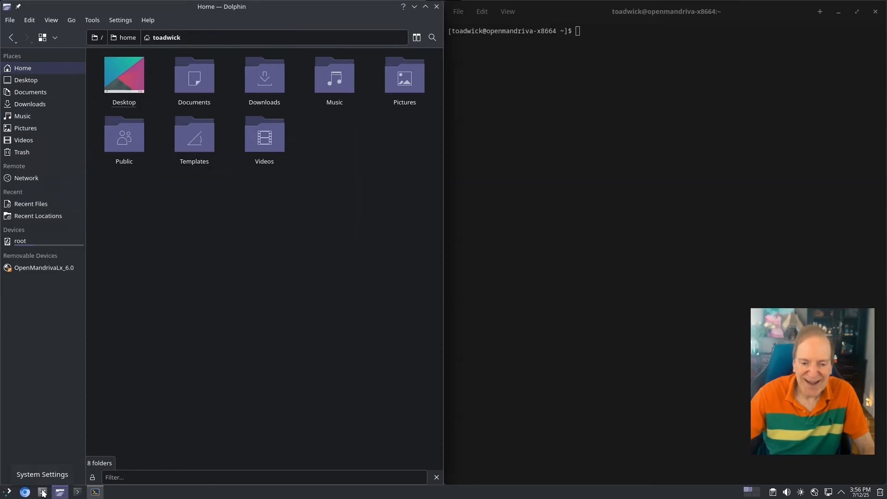
Start Discover from the launcher's Favorites, close Konsole, and restore Dolphin from maximized
left_click(6, 493)
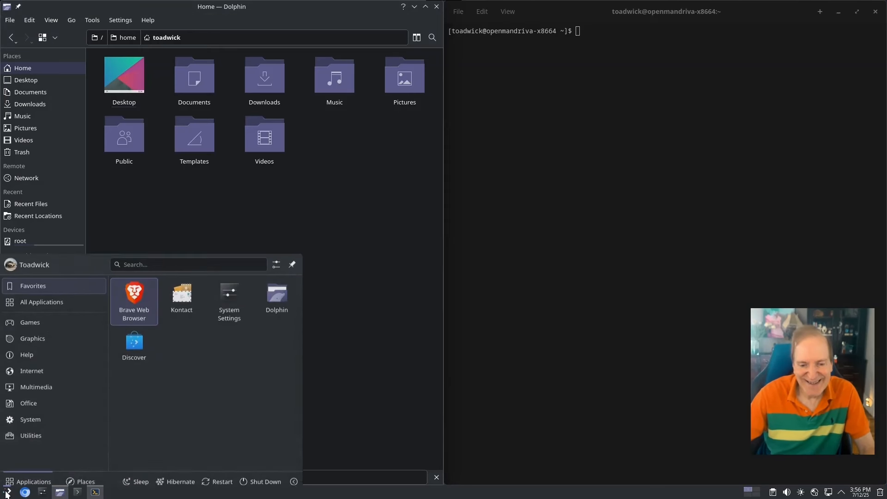
left_click(139, 336)
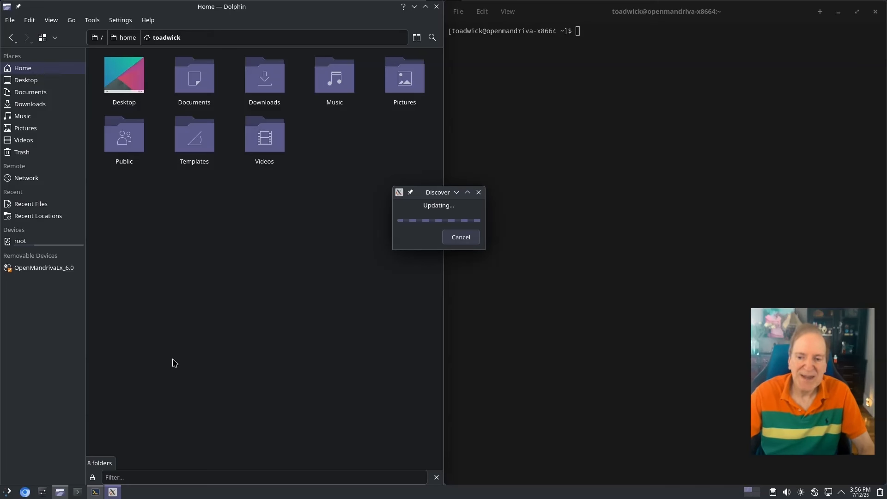
left_click(875, 12)
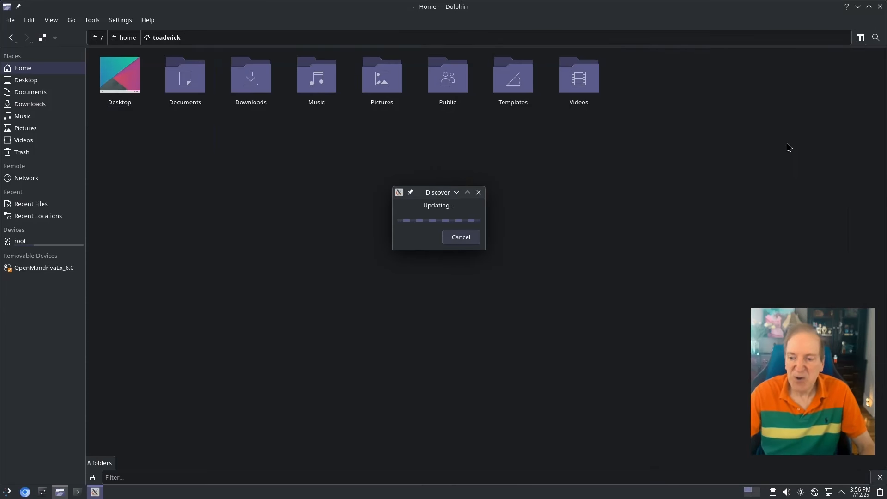
key("super+Page_Up")
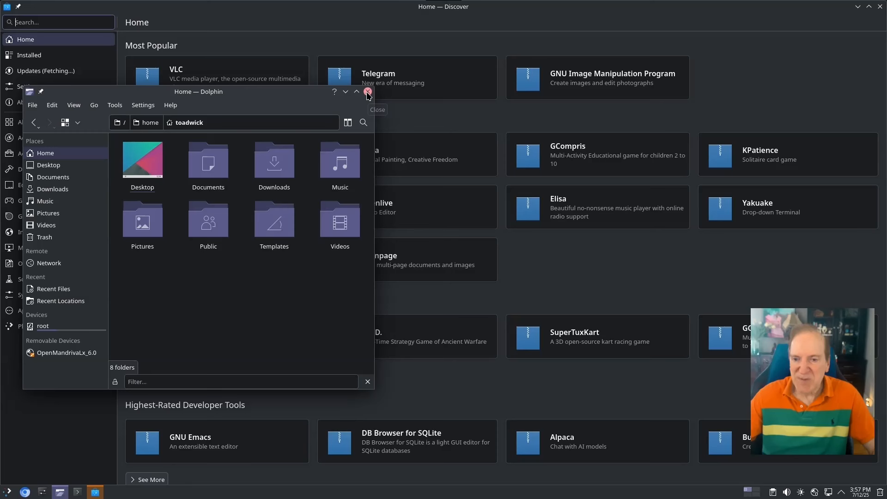
Minimize Dolphin and browse Discover's Developer Tools > IDEs and Graphics categories
left_click(346, 92)
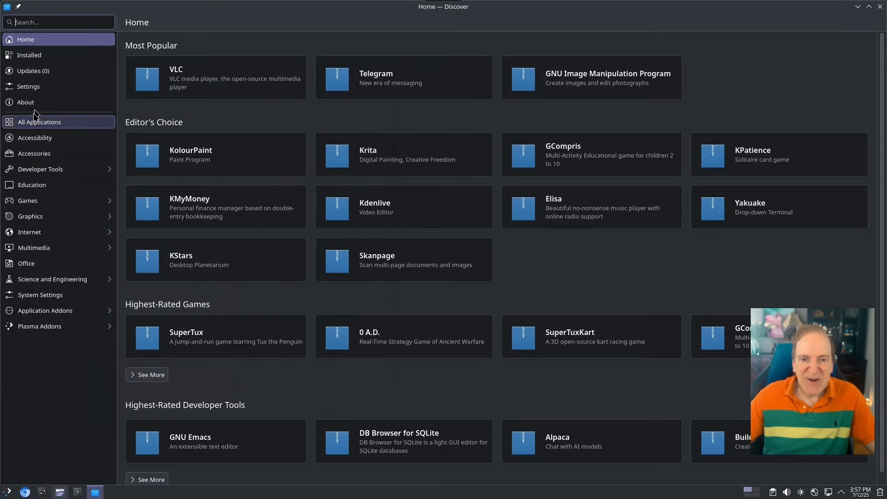
left_click(37, 171)
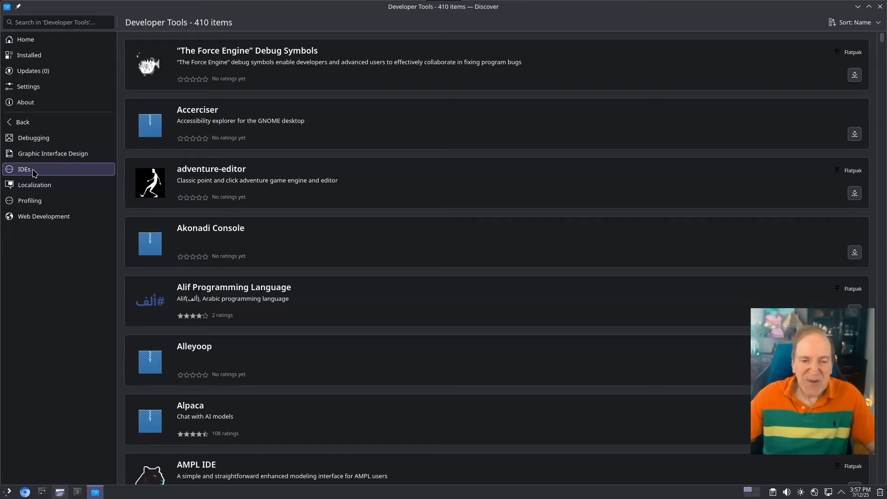
left_click(33, 173)
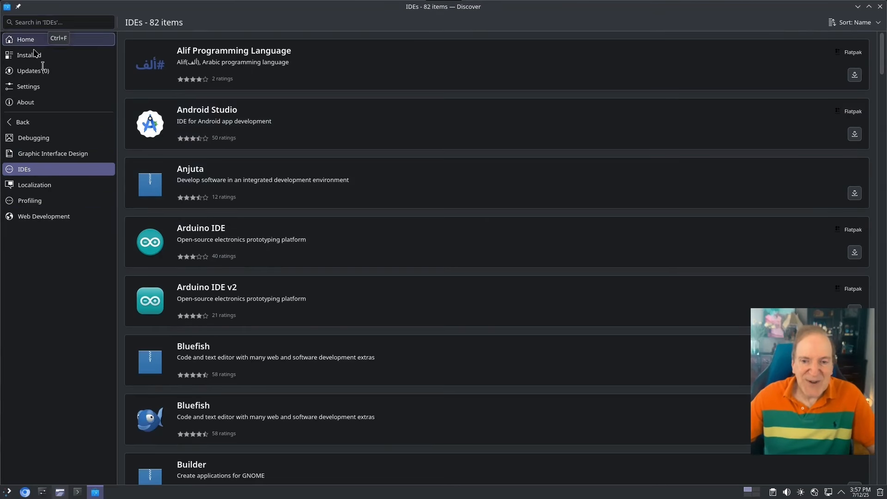
left_click(24, 124)
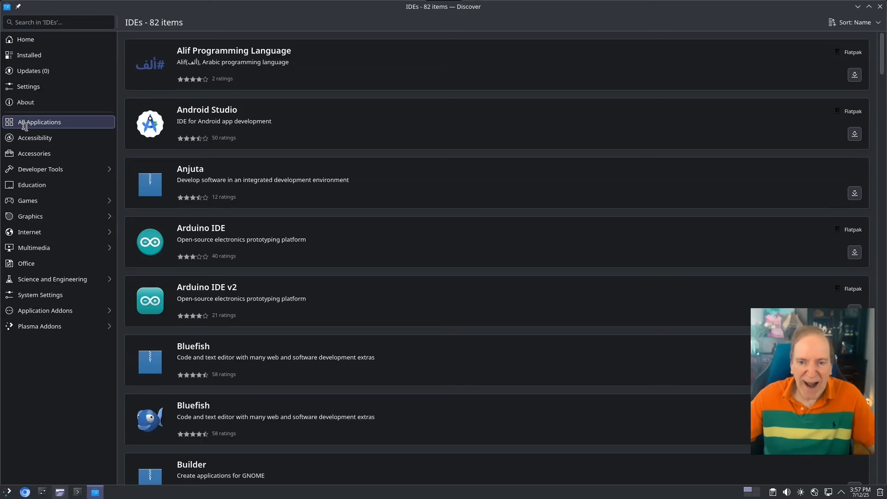
left_click(34, 221)
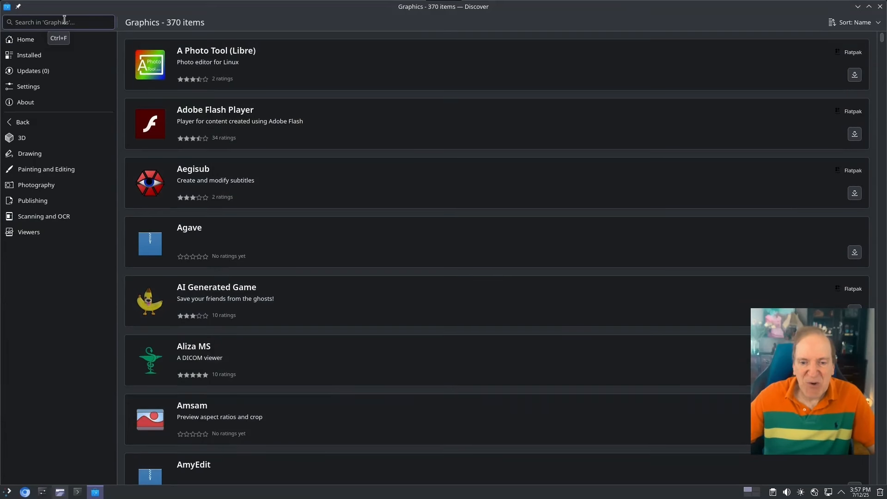
Search for inkscape, attempt to install it, dismiss the Update Issue error, and close Discover
type("inkscape")
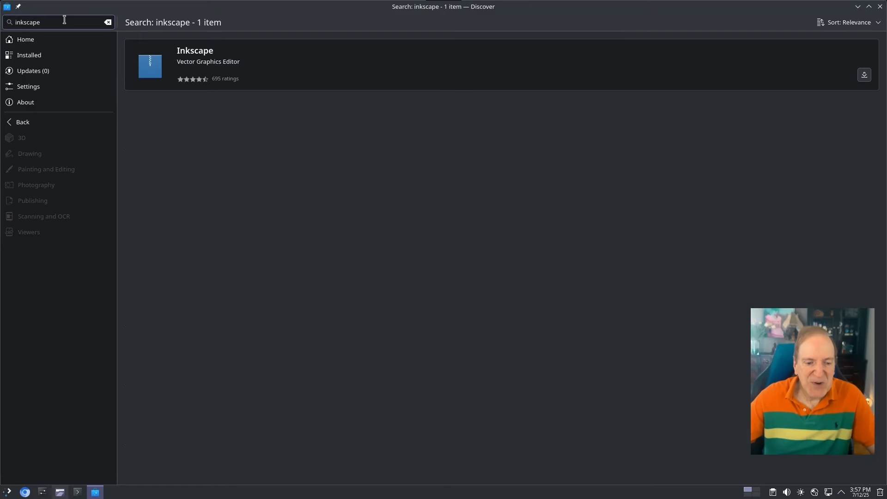
left_click(864, 75)
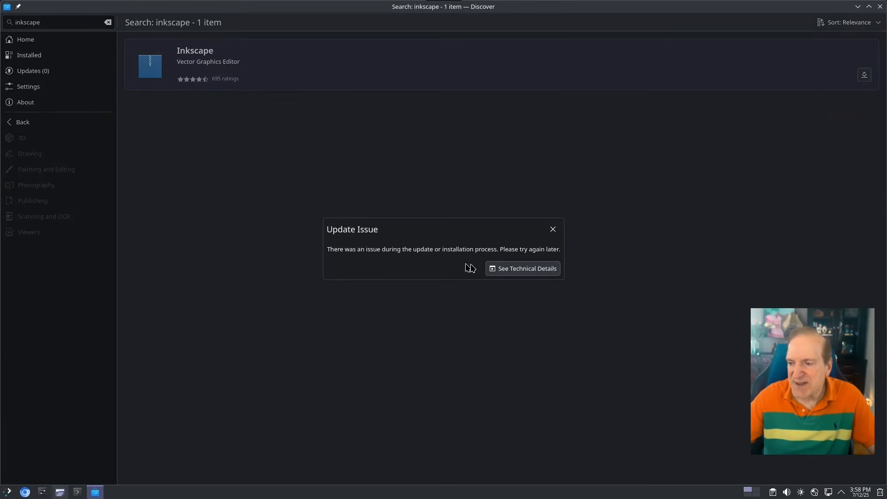
left_click(553, 229)
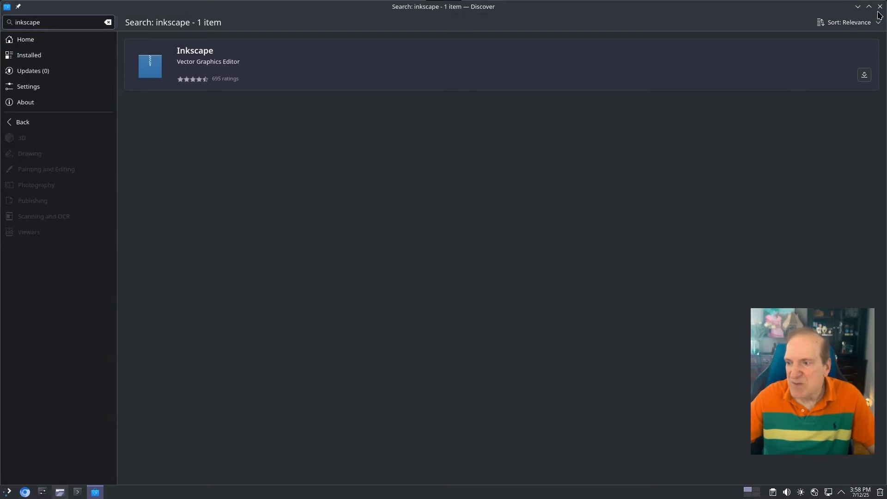
left_click(880, 7)
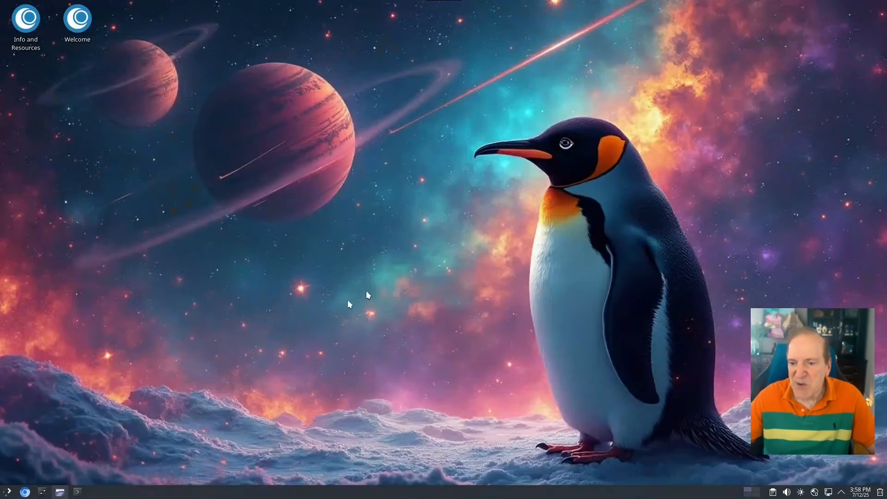
Install Inkscape and its 24 dependencies in Konsole with 'sudo dnf in inkscape', confirming with y
left_click(77, 491)
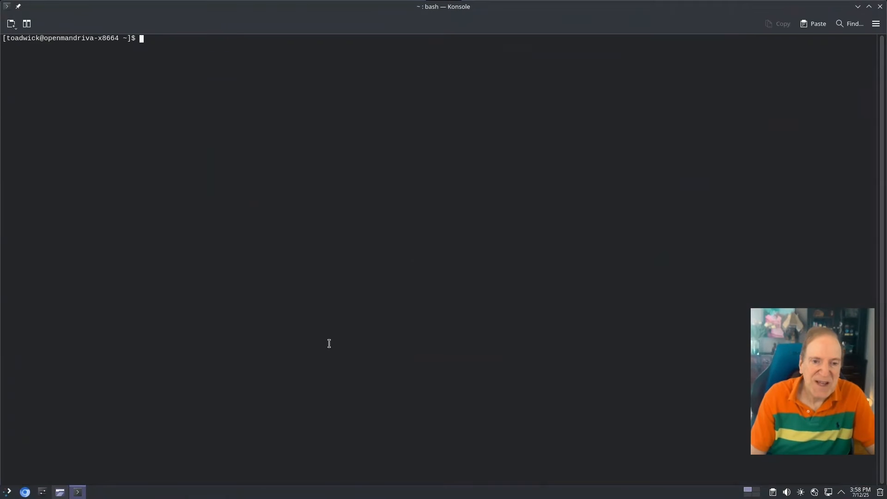
key("ctrl+plus")
type("sudo dnf")
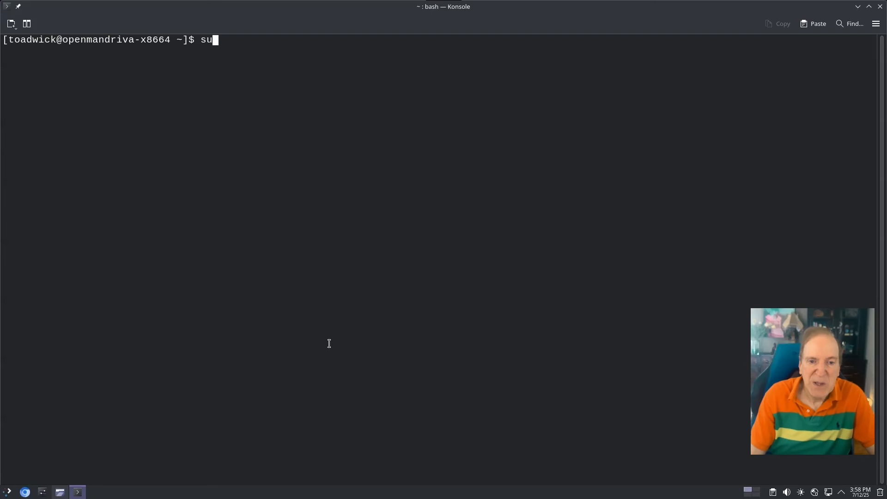
type(" i")
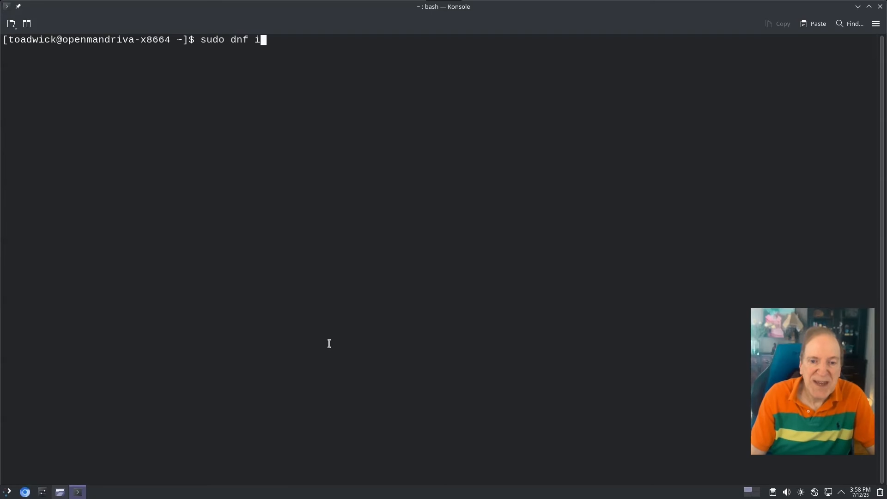
type("n inkscape")
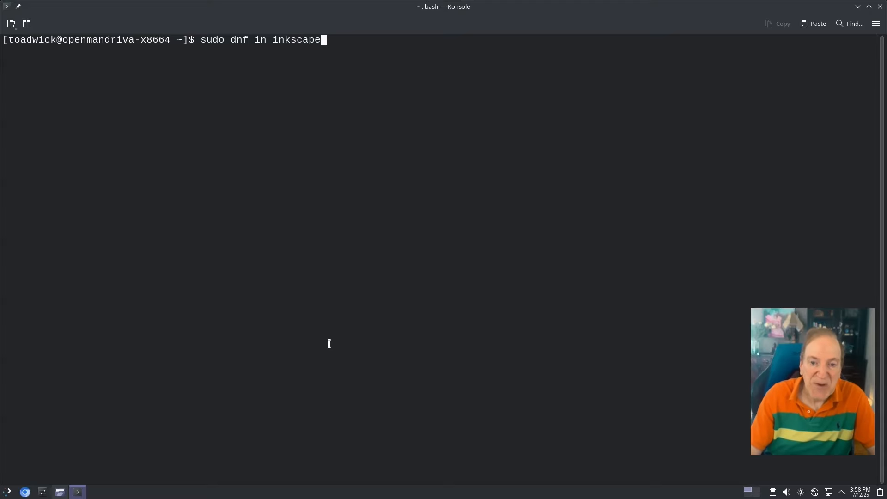
key("Return")
key("Return")
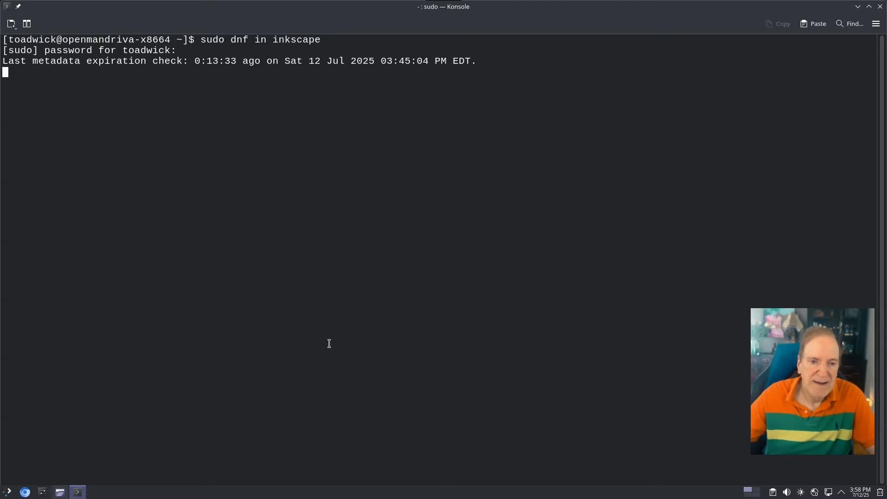
type("y")
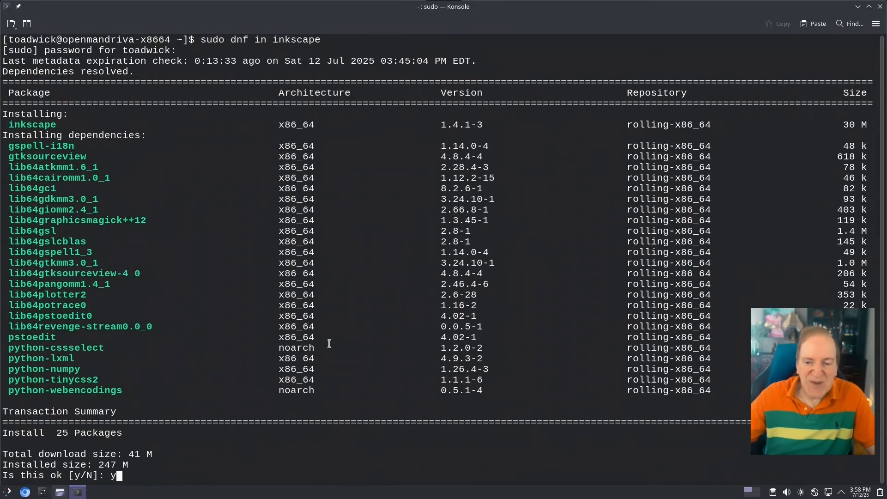
key("Return")
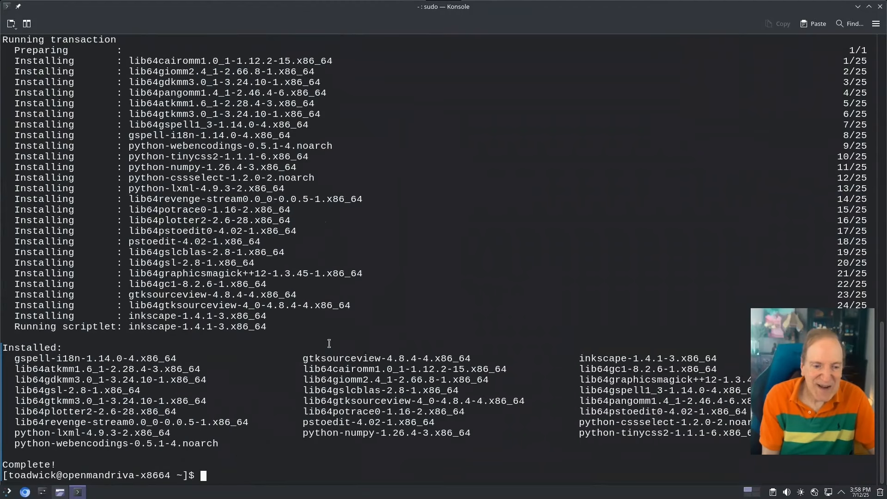
Add the line defaultyes=True to /etc/dnf/dnf.conf in nano as root, then save and exit
type("sudo")
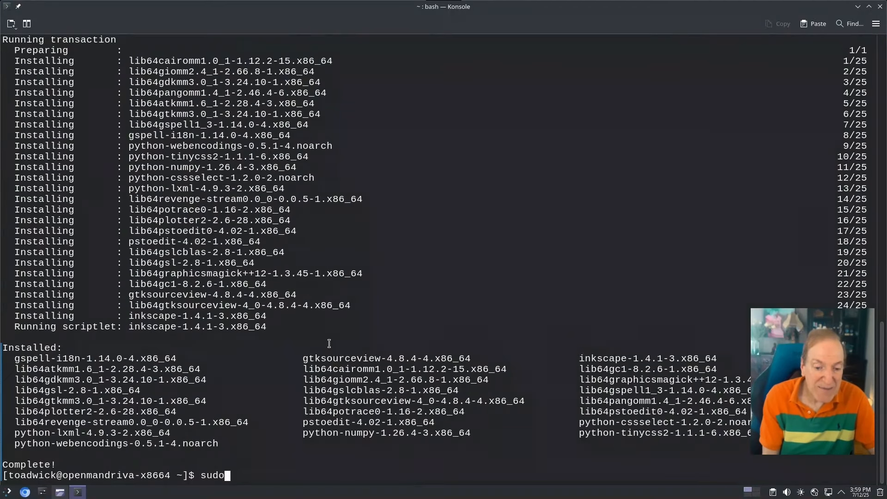
type(" nano")
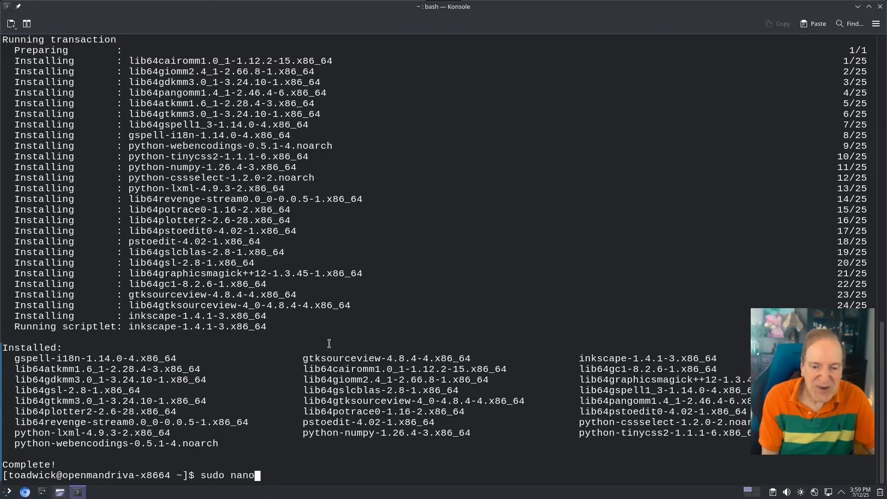
type(" /etc/")
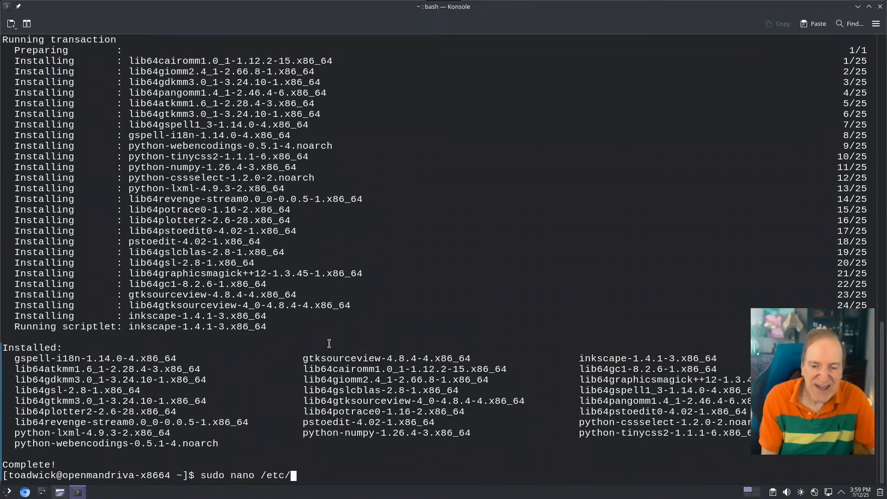
type("dnf/d")
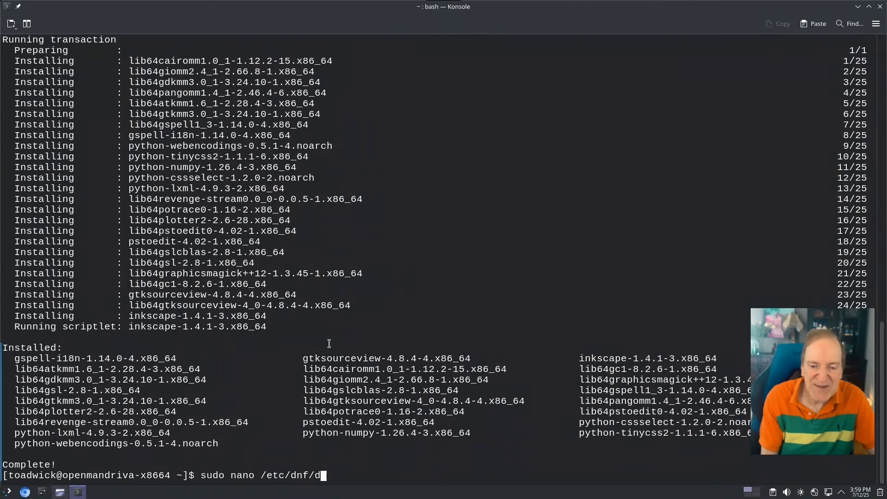
type("nf.conf")
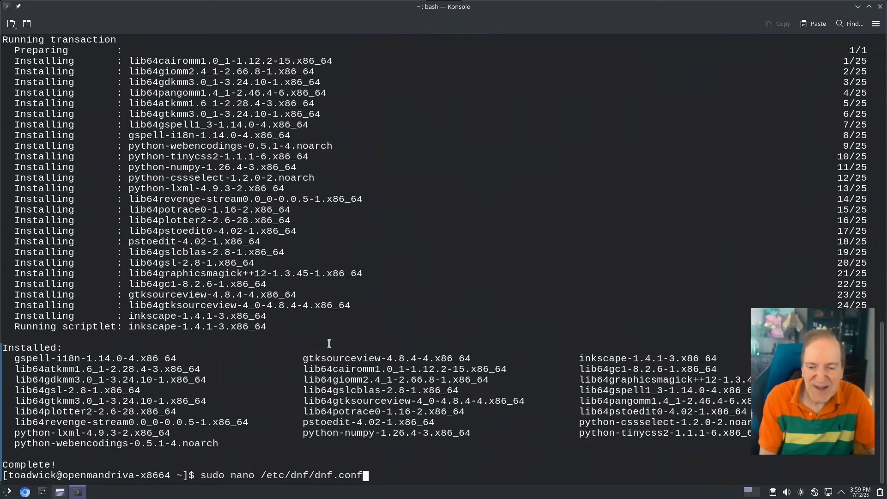
key("Return")
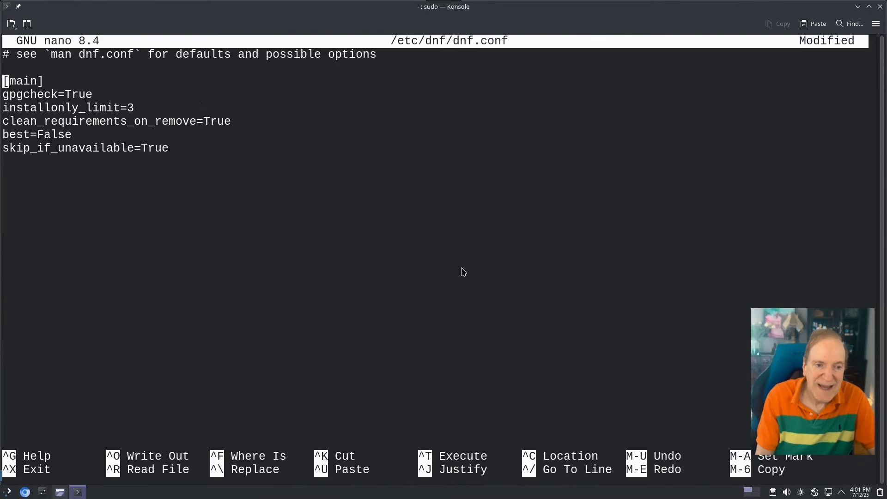
key("Down")
key("Down")
key("Down")
key("Down")
key("Down")
key("Down")
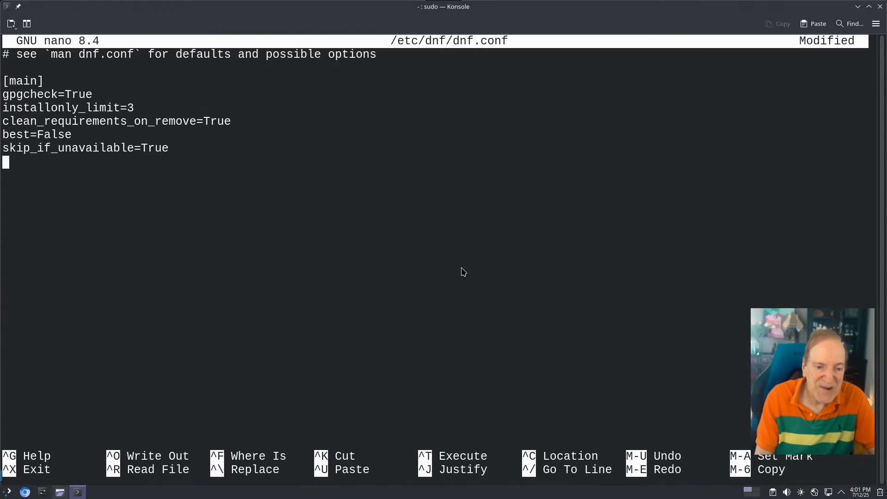
type("default")
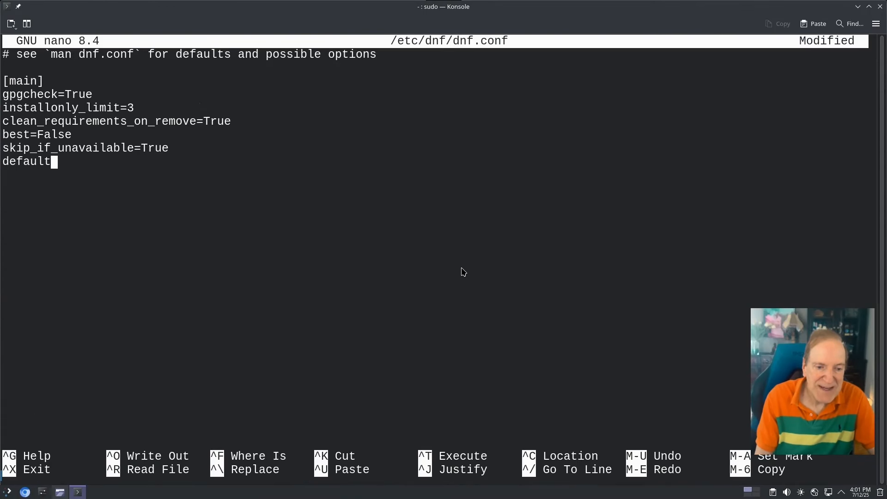
type("-yes")
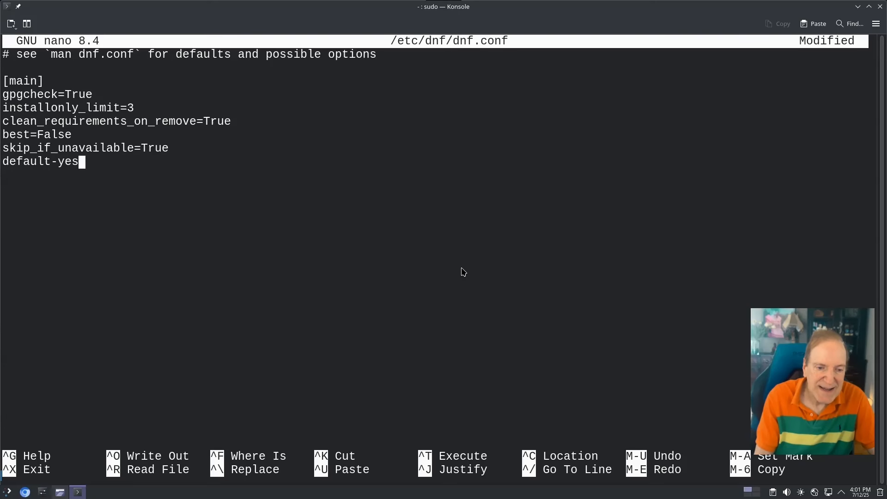
type("=")
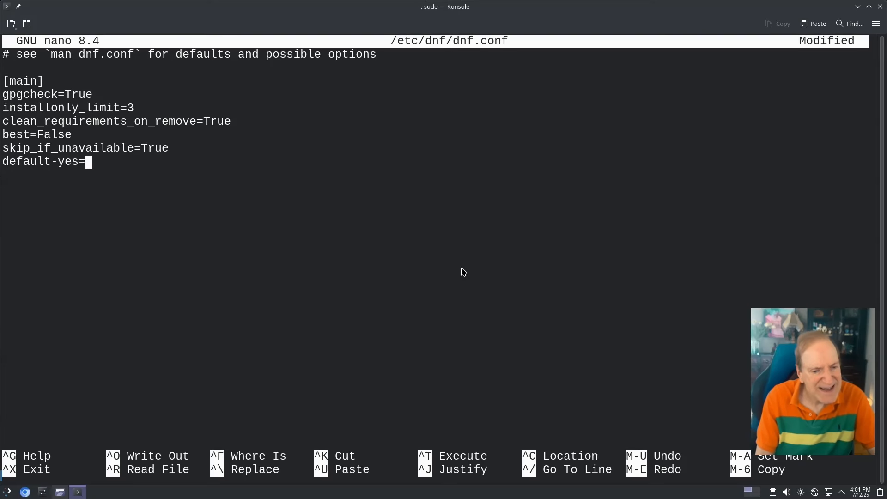
type("True")
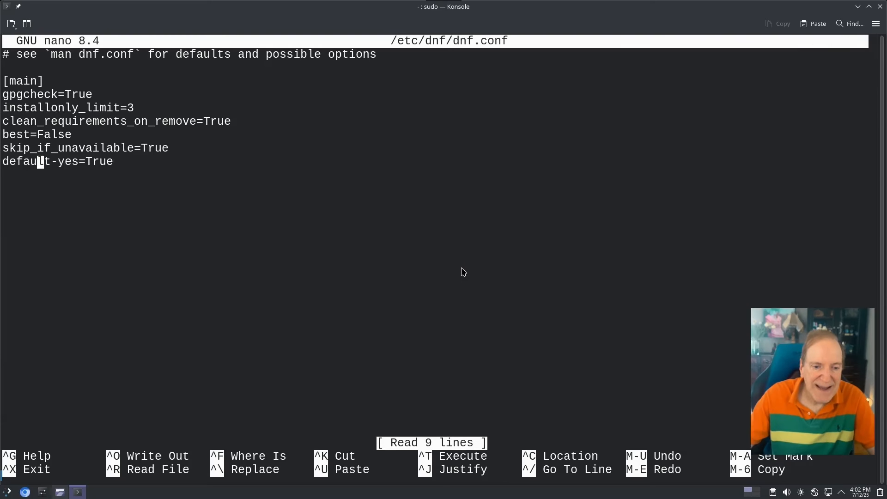
key("Right")
key("Right")
key("Delete")
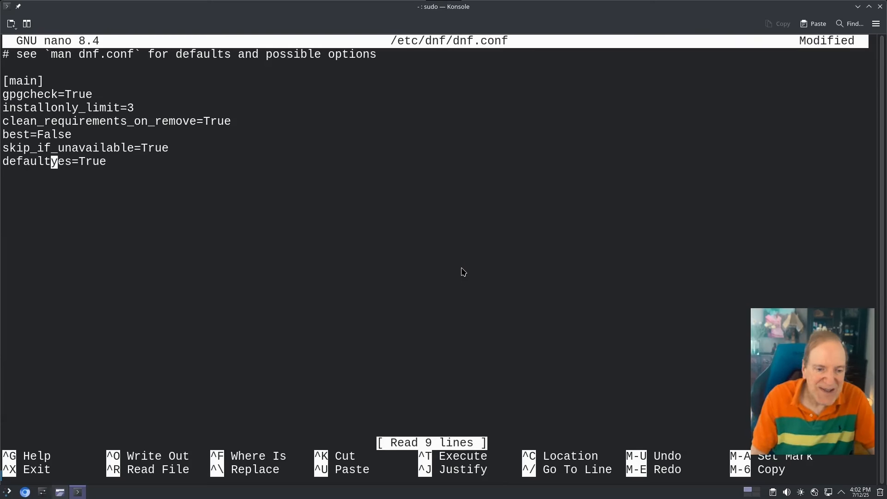
key("Right")
key("Right")
key("Right")
key("Right")
key("Right")
key("Right")
key("Right")
key("Right")
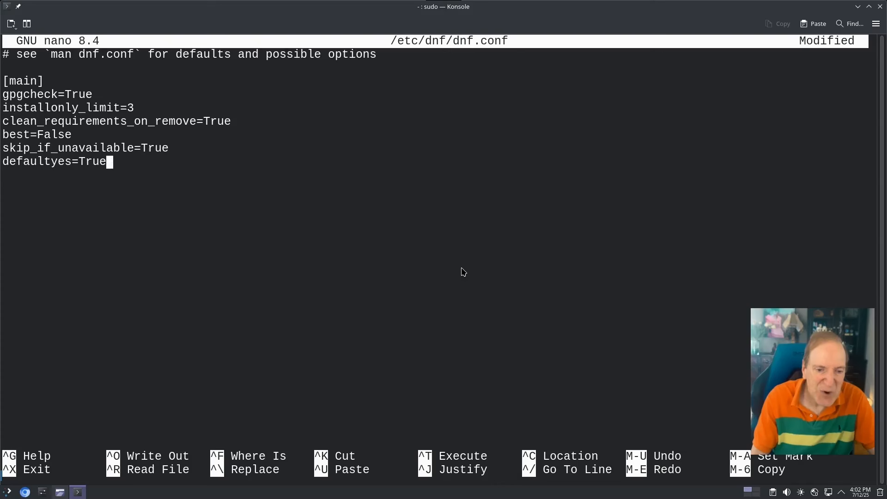
key("ctrl+o")
key("Return")
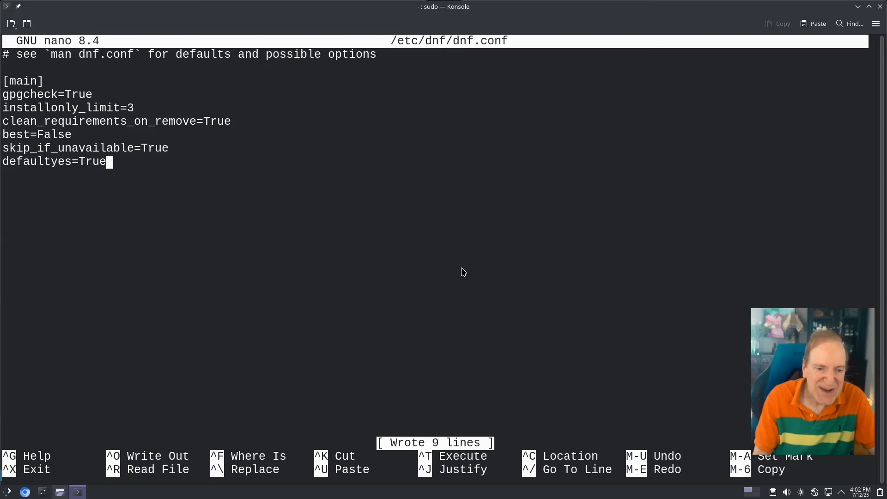
key("ctrl+x")
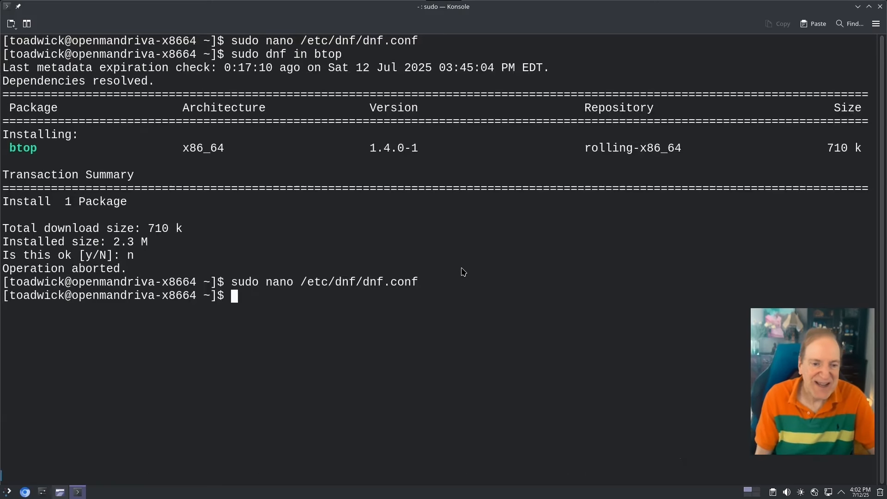
Rerun 'sudo dnf in btop', accept the default Yes, then launch btop
key("Up")
key("Up")
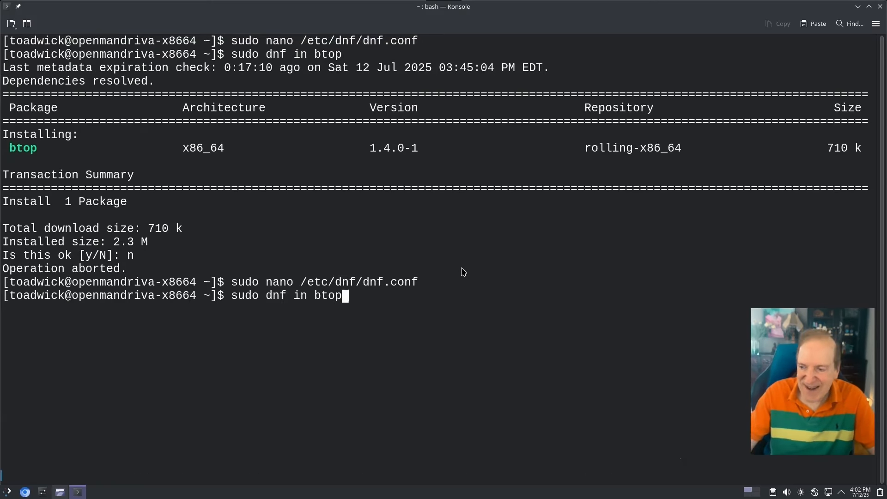
key("Return")
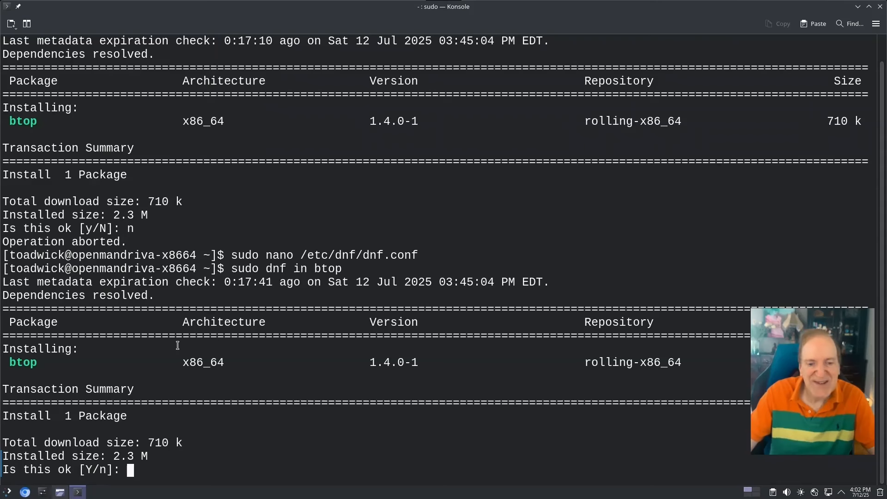
key("Return")
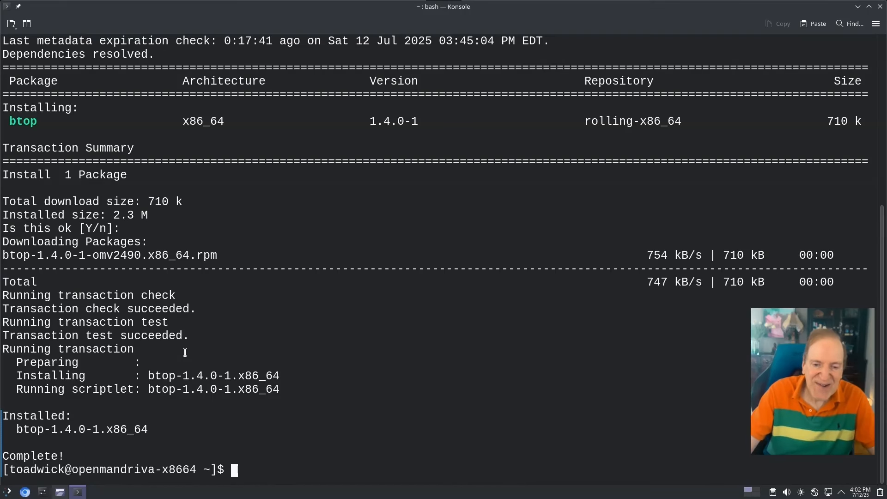
type("btop")
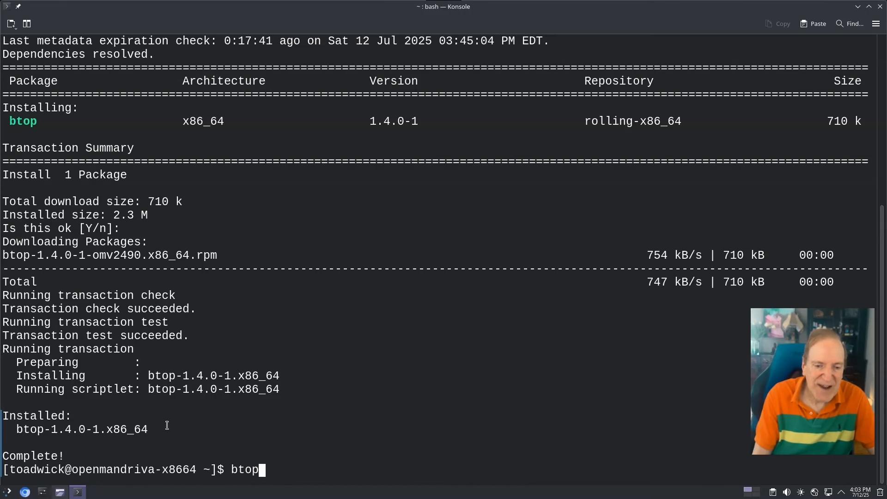
key("Return")
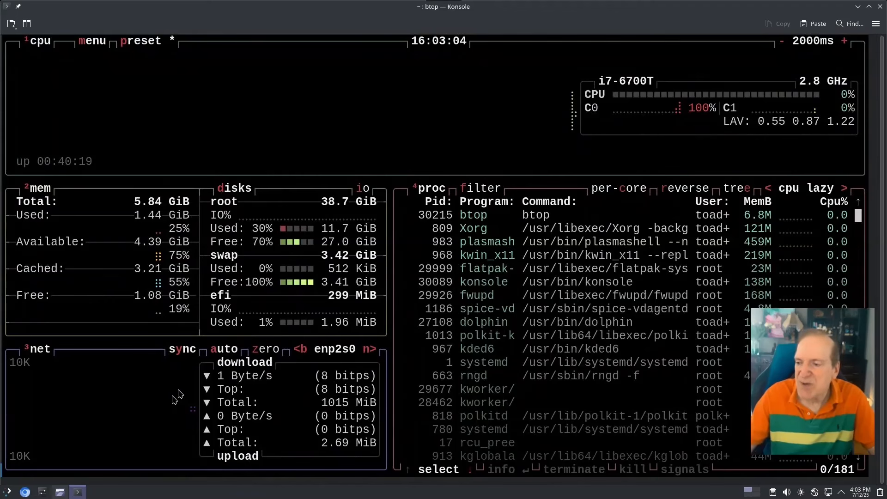
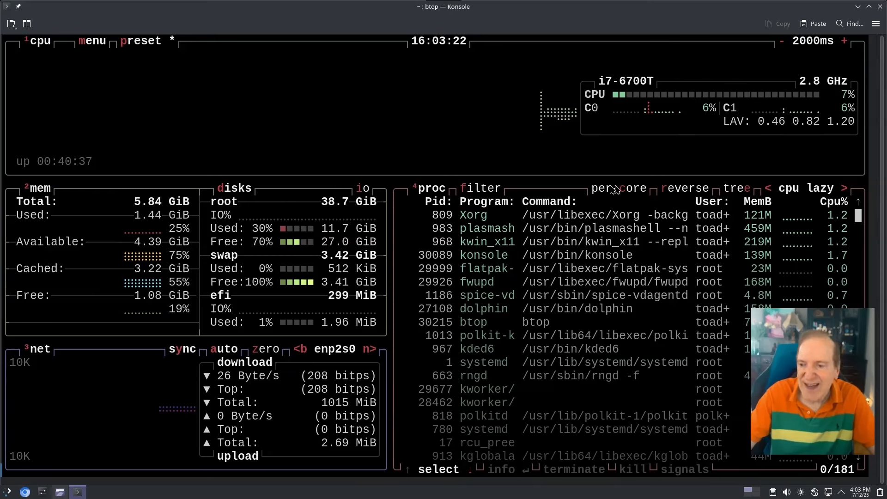
Close the Konsole window running btop and log out of the Plasma session immediately
left_click(880, 6)
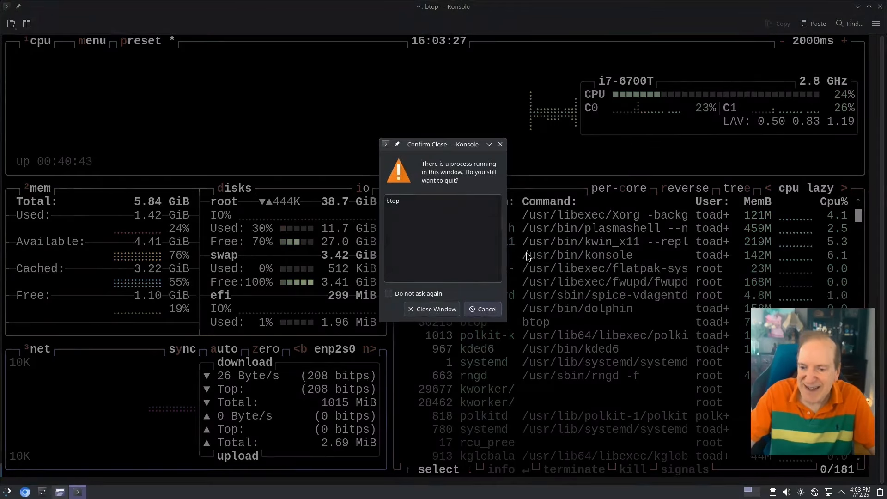
left_click(442, 309)
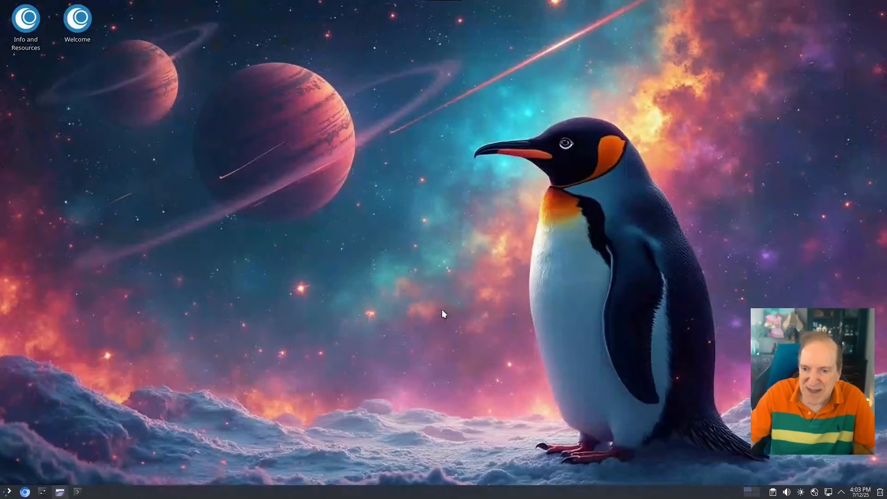
left_click(7, 492)
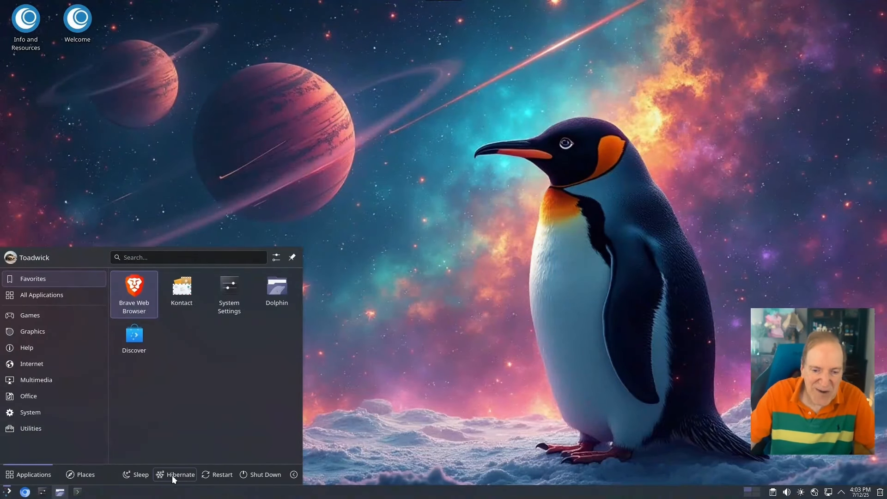
left_click(293, 475)
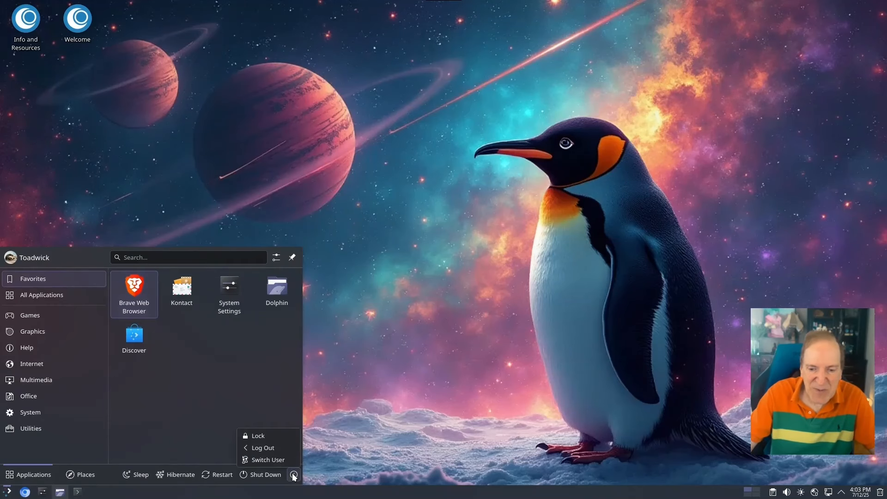
left_click(262, 448)
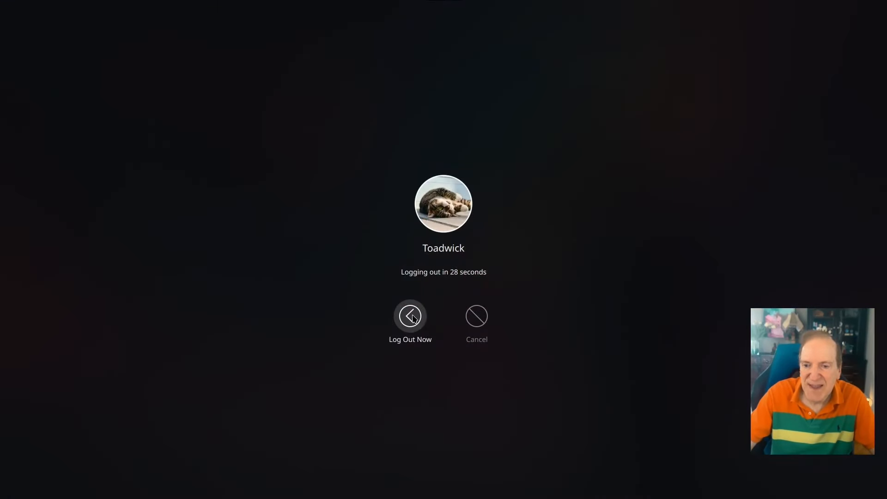
left_click(411, 315)
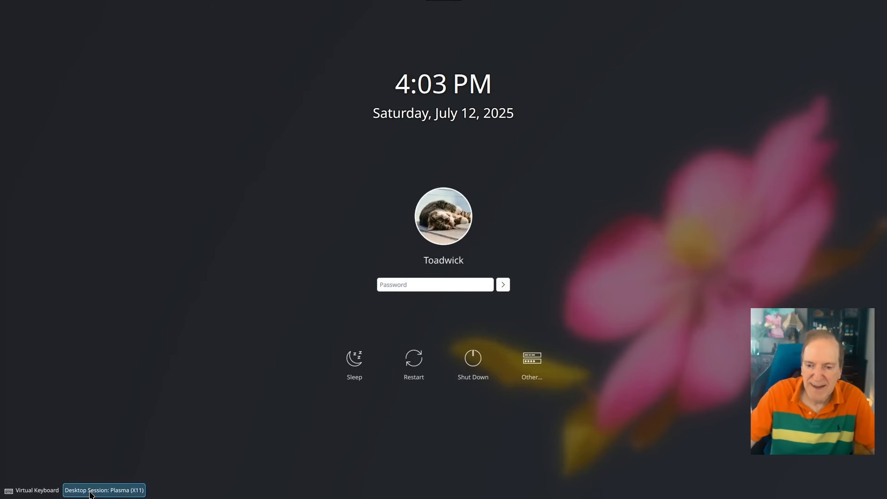
Pick the COSMIC session on the SDDM login screen and sign in with the account password
left_click(91, 492)
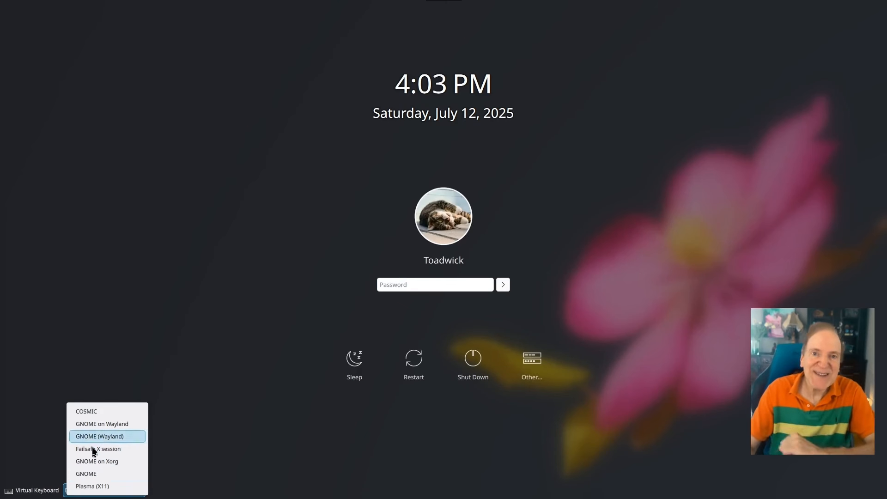
left_click(89, 413)
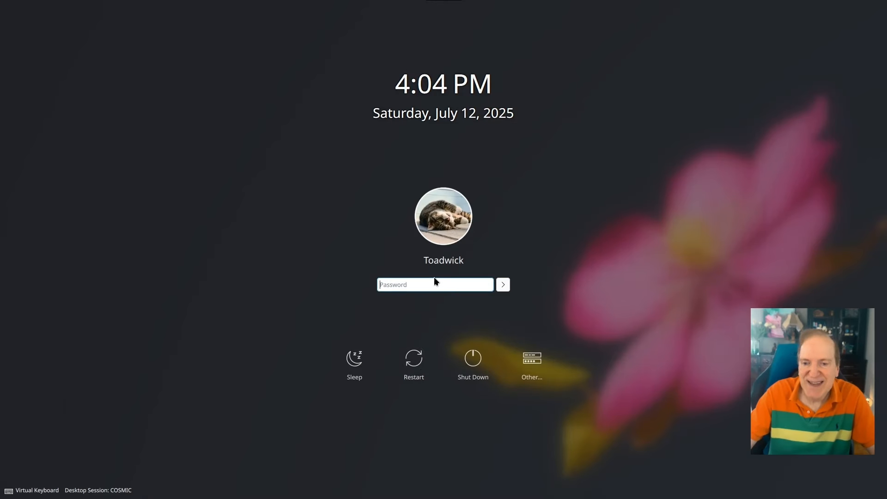
type("*******")
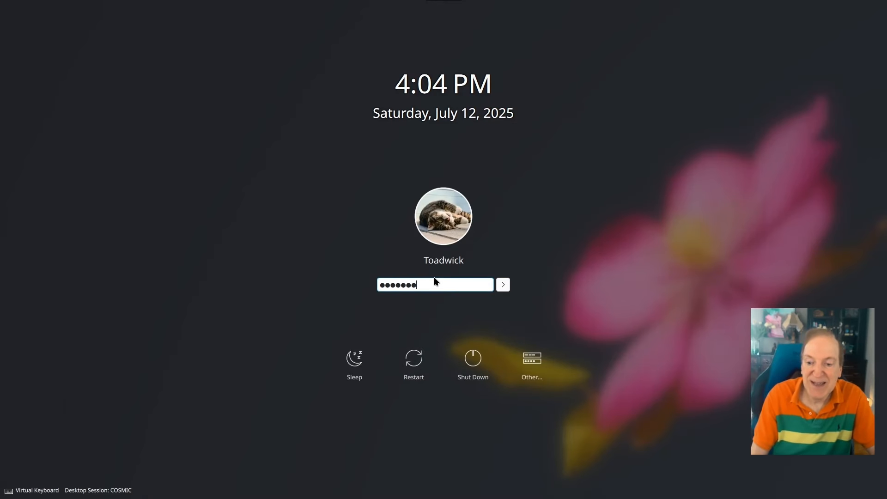
key("Return")
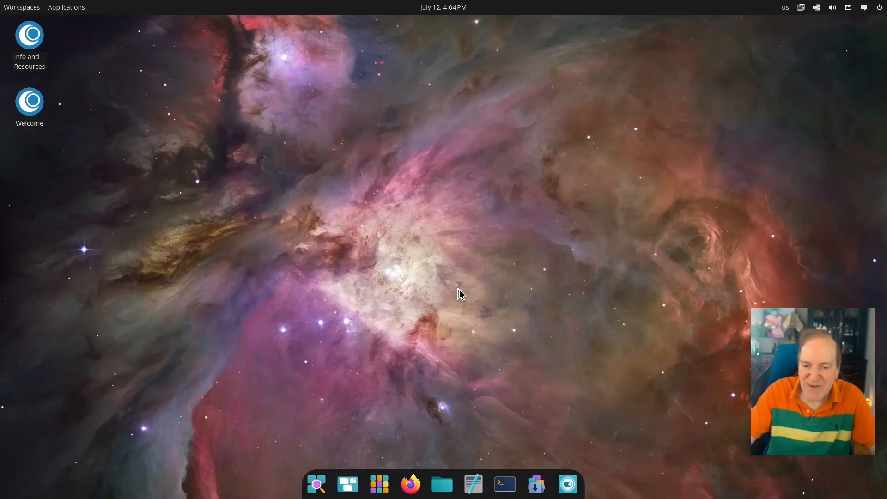
Open Files, look into the empty Downloads folder, return to Home, then bring up the app library
left_click(443, 484)
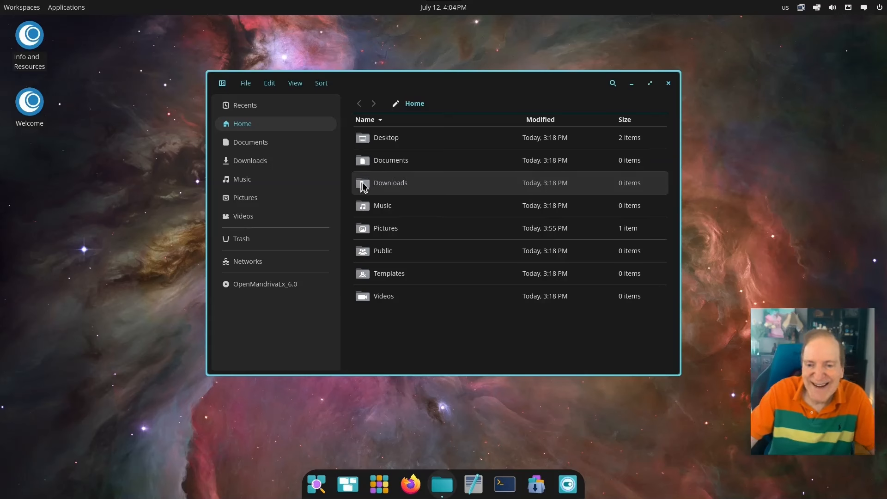
left_click(365, 187)
double_click(364, 186)
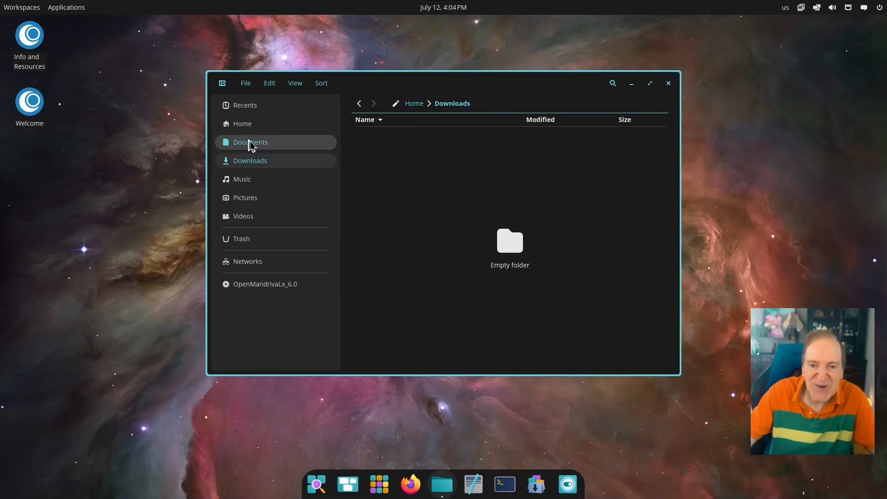
left_click(243, 126)
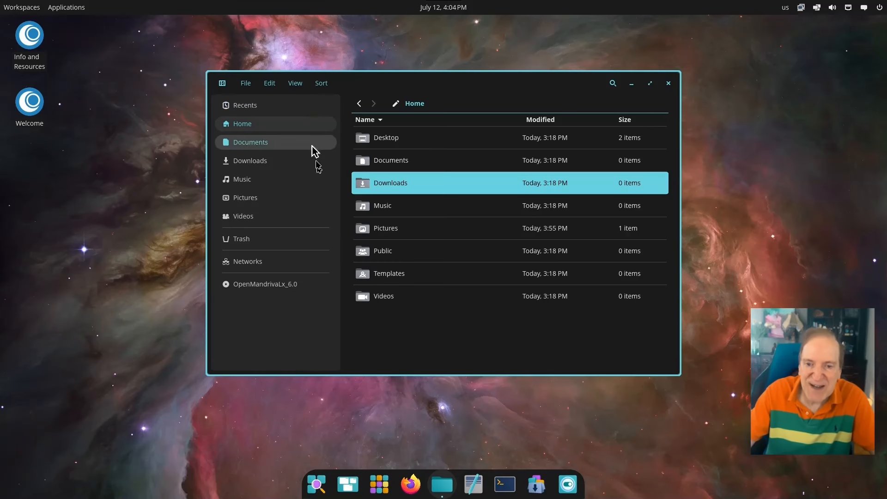
left_click(381, 489)
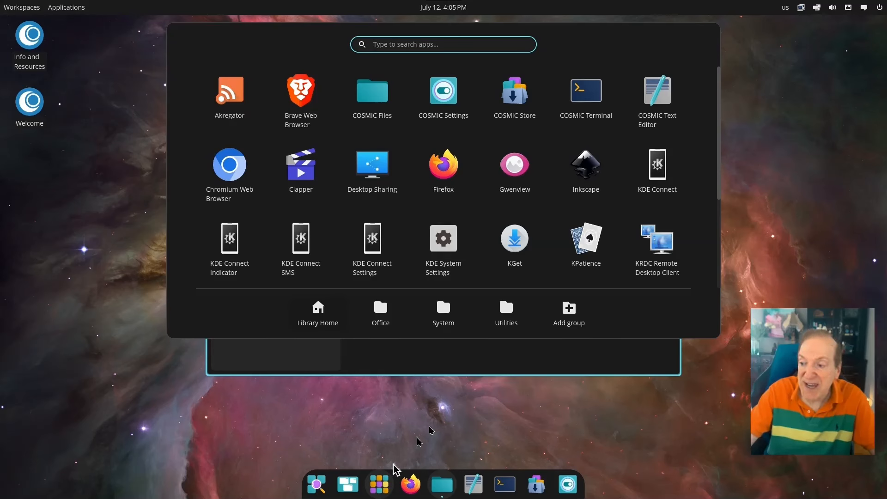
left_click(660, 99)
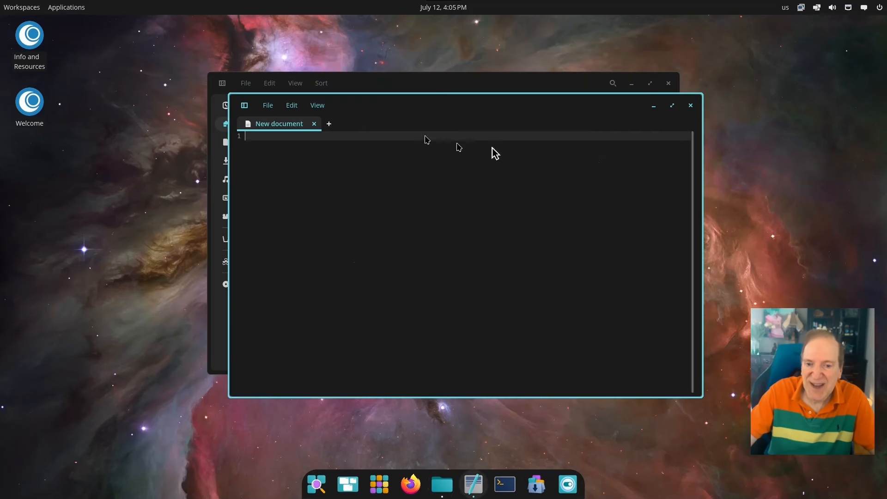
left_click(268, 106)
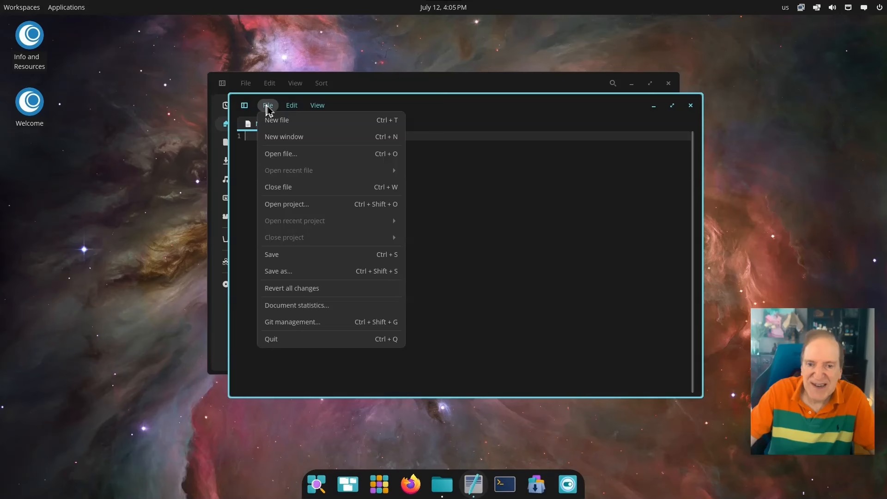
left_click(294, 341)
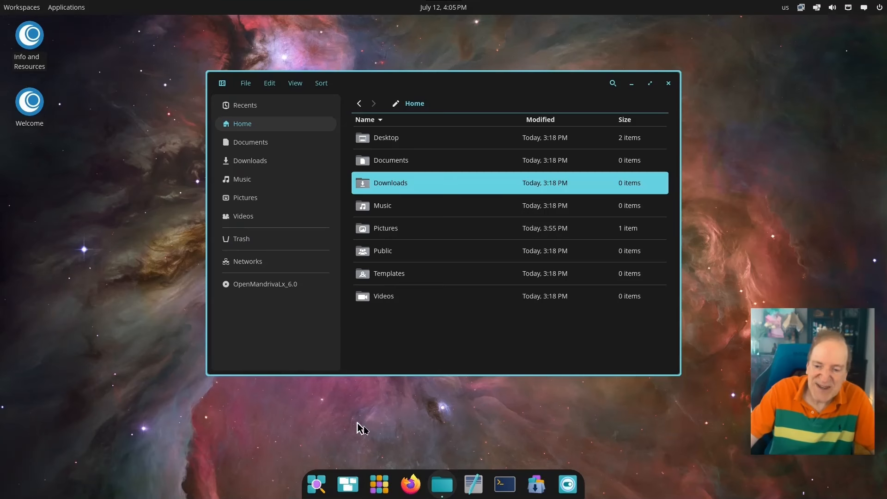
left_click(317, 485)
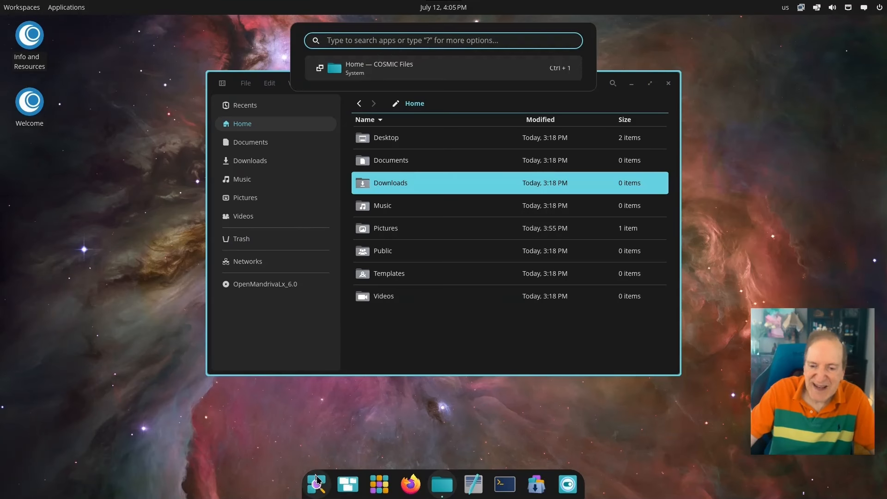
left_click(317, 480)
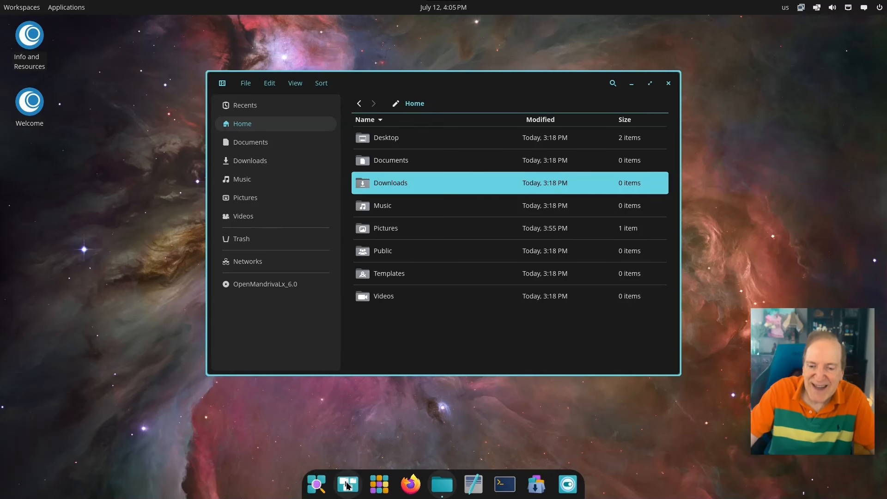
left_click(348, 485)
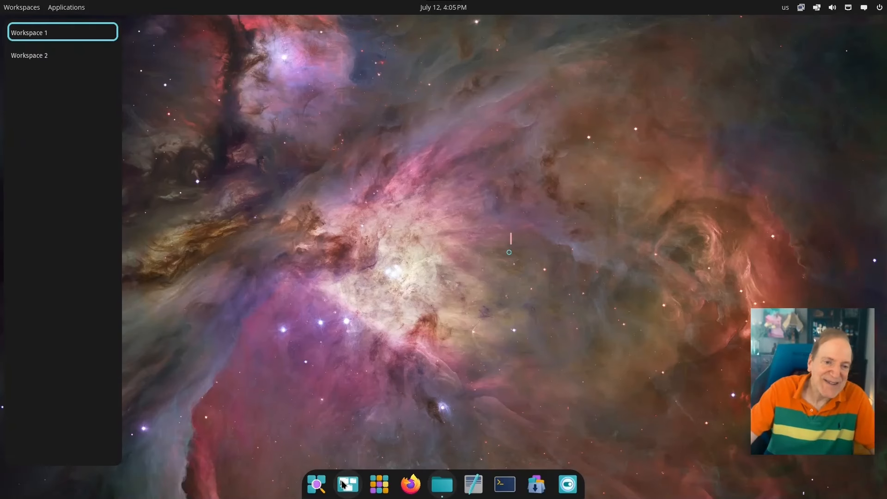
left_click(343, 485)
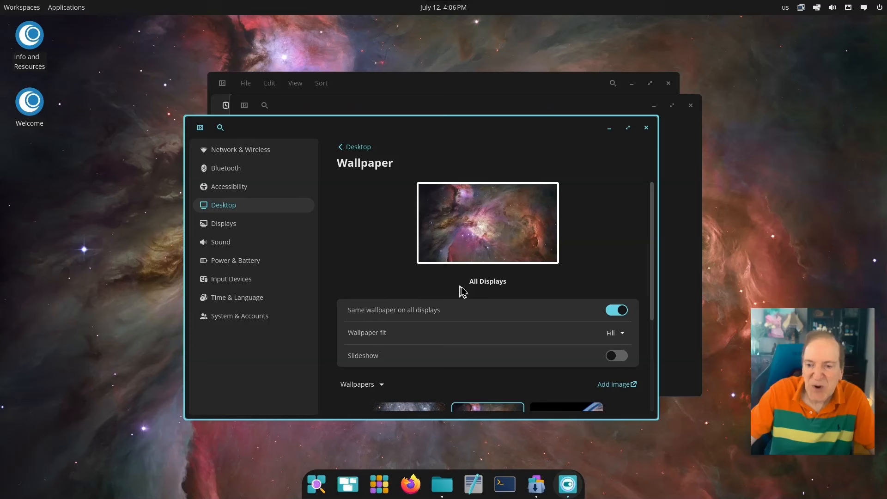
Try the moons, starfield and red nebula wallpapers, settling on the Earth-from-orbit image
left_click_drag(654, 227, 651, 344)
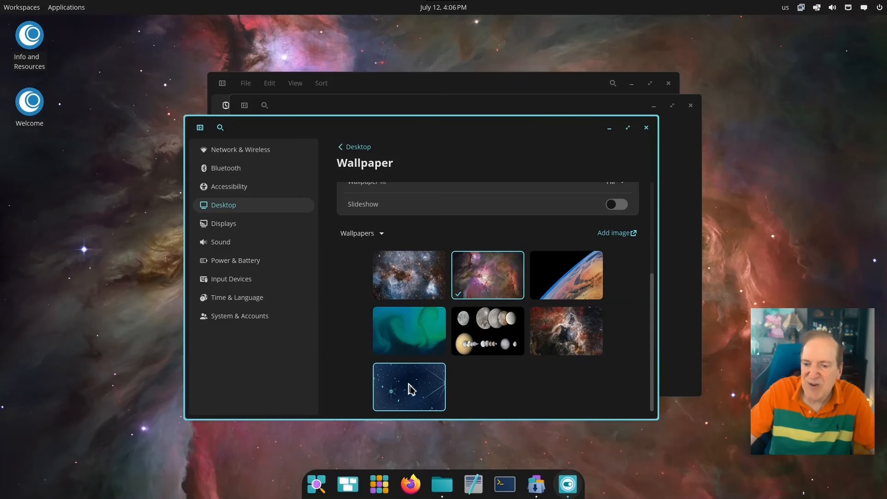
left_click(568, 282)
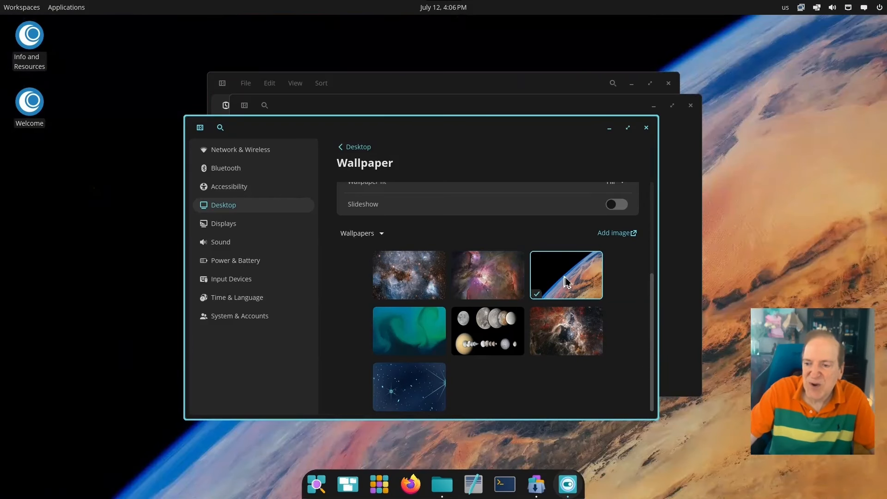
left_click(480, 333)
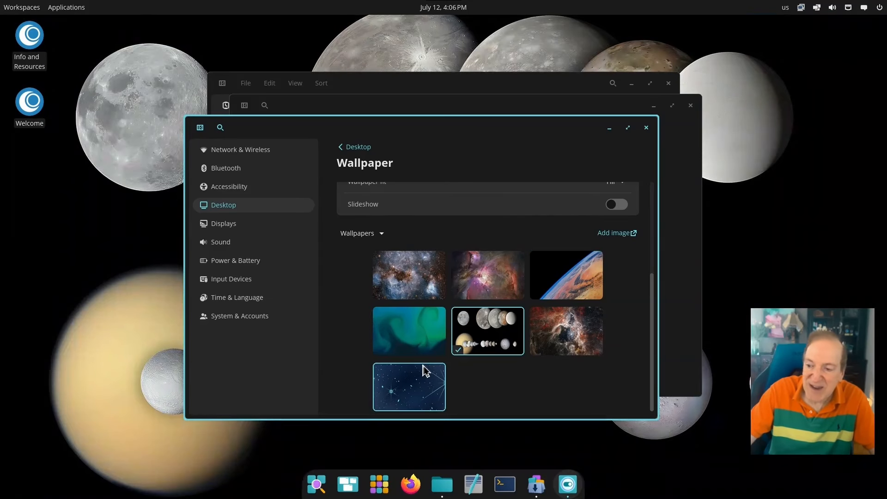
left_click(421, 380)
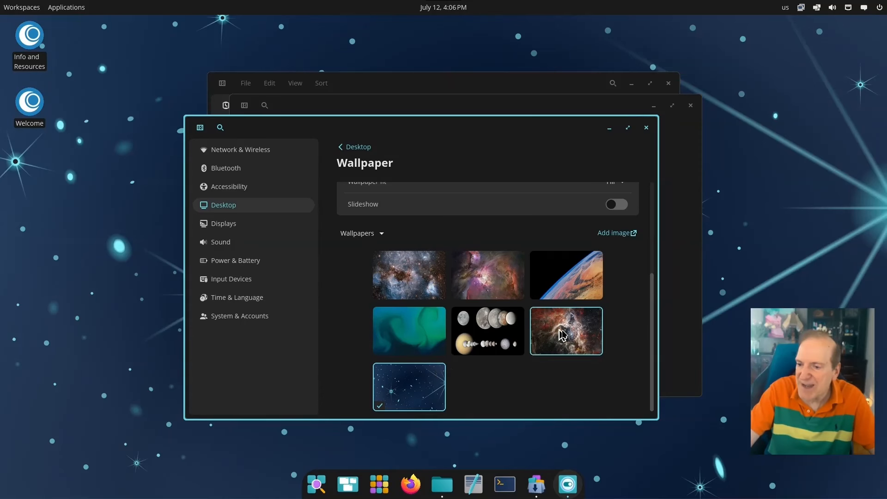
left_click(565, 333)
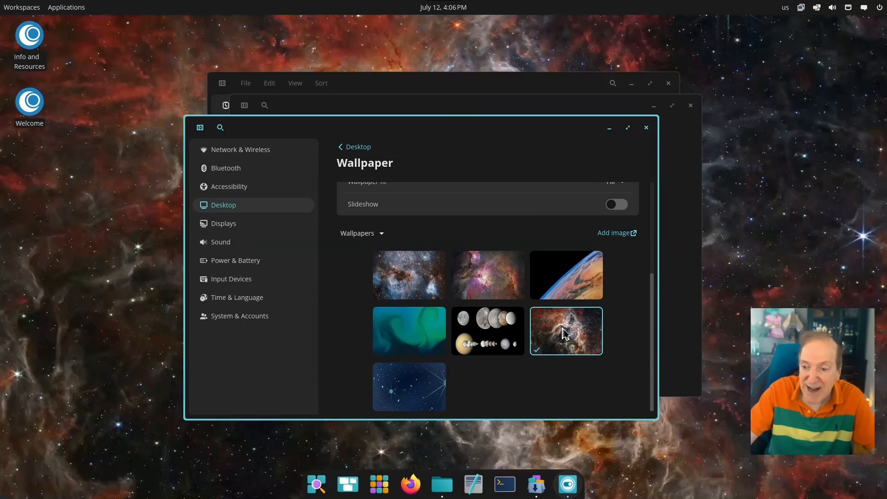
left_click(570, 283)
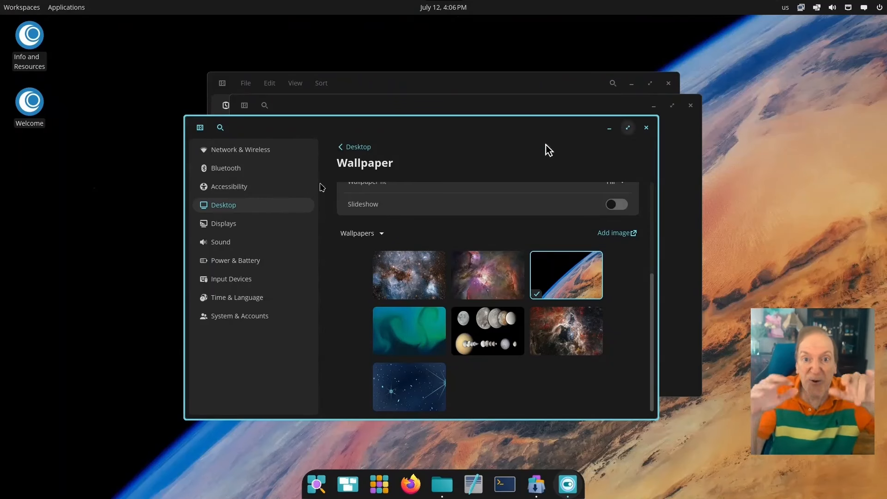
left_click(234, 156)
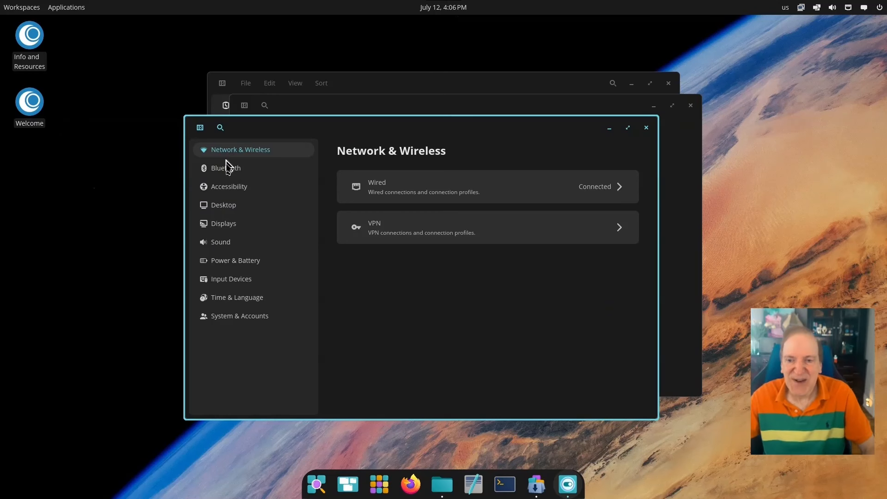
In Displays, switch to scaling all X11 applications
left_click(234, 226)
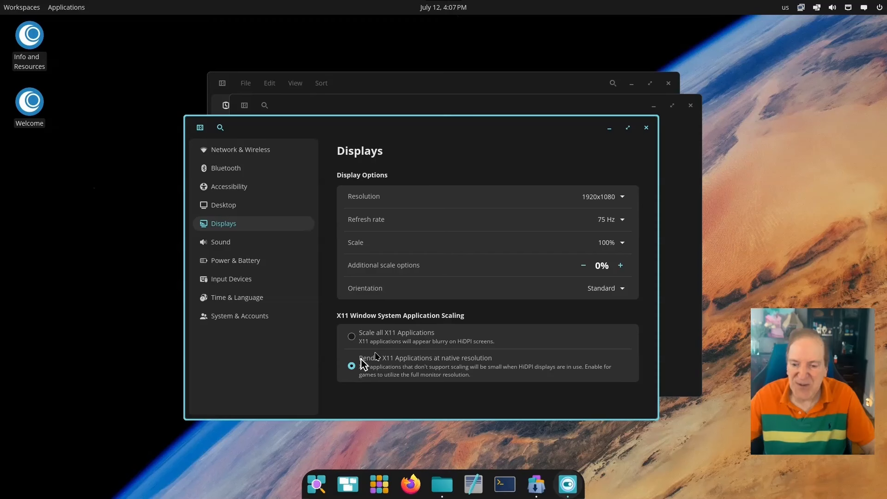
left_click(351, 336)
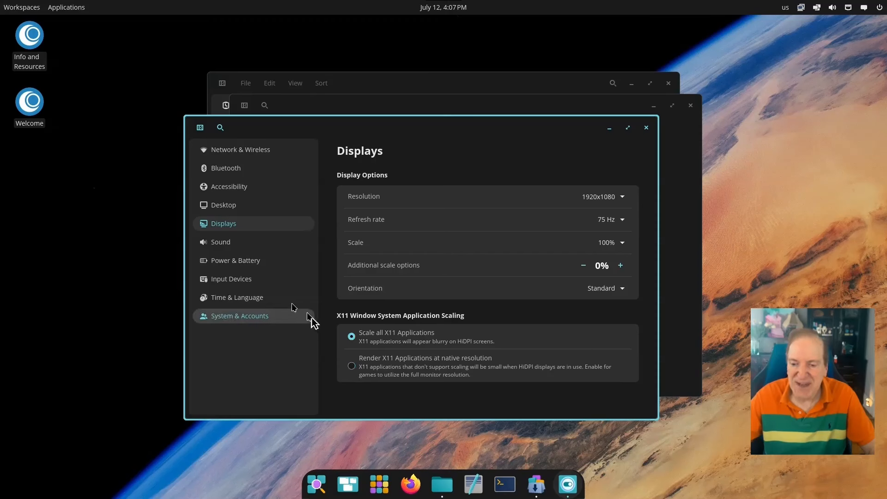
left_click(223, 245)
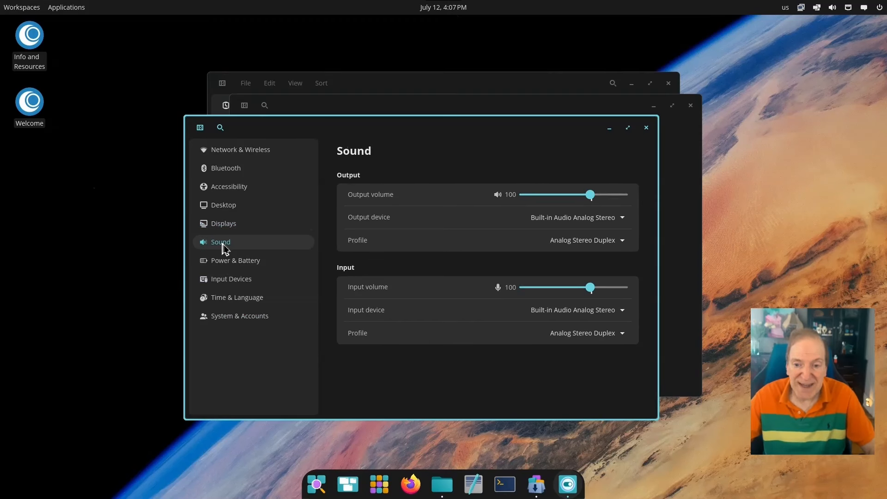
Set both screen-off delay and automatic suspend to Never in Power & Battery
left_click(229, 261)
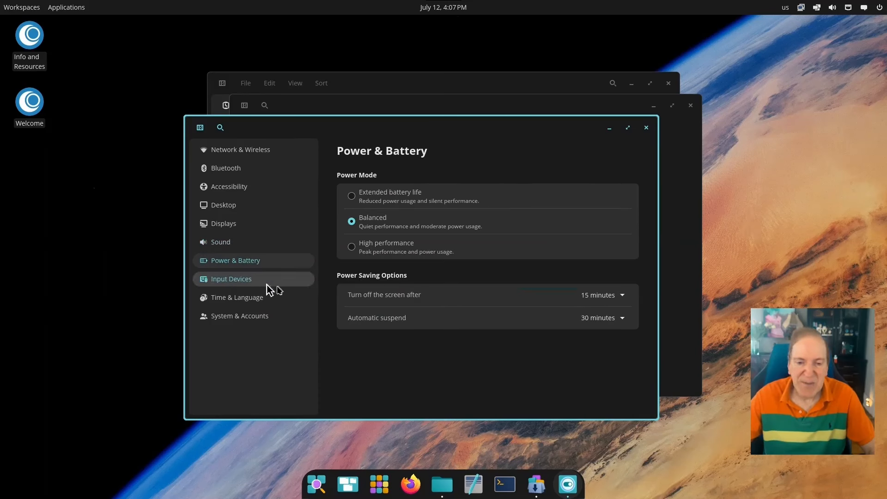
left_click(586, 300)
left_click(594, 276)
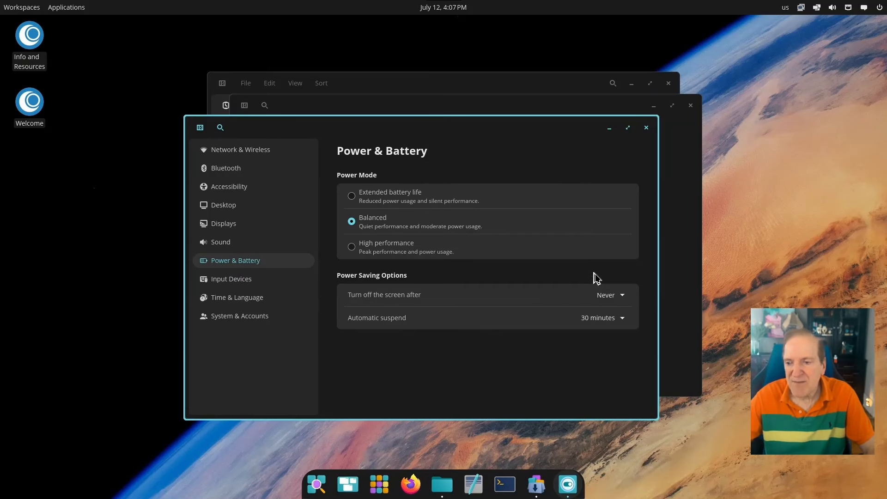
left_click(624, 321)
left_click(603, 300)
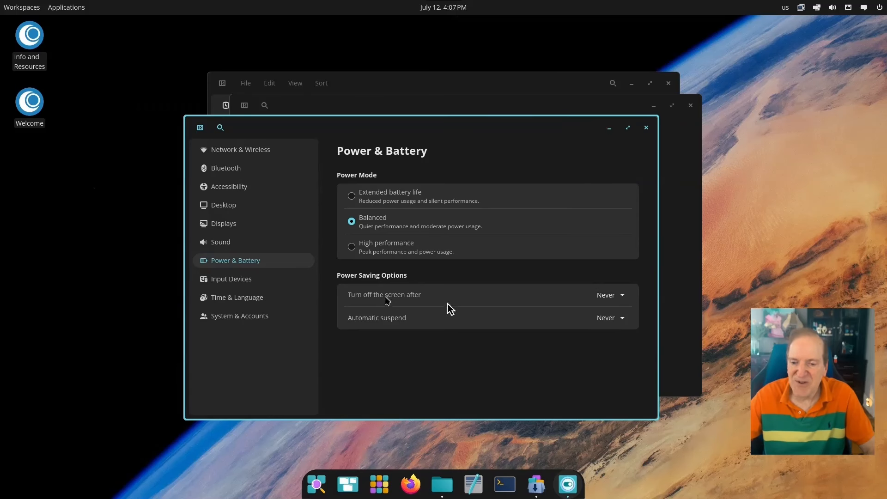
left_click(244, 281)
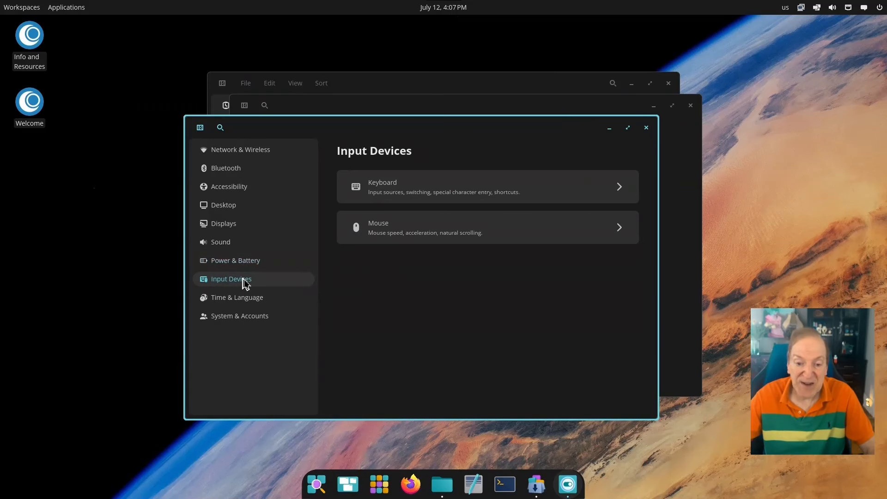
Show the Window tiling keyboard shortcuts and turn tiling on with Super+Y
left_click(382, 192)
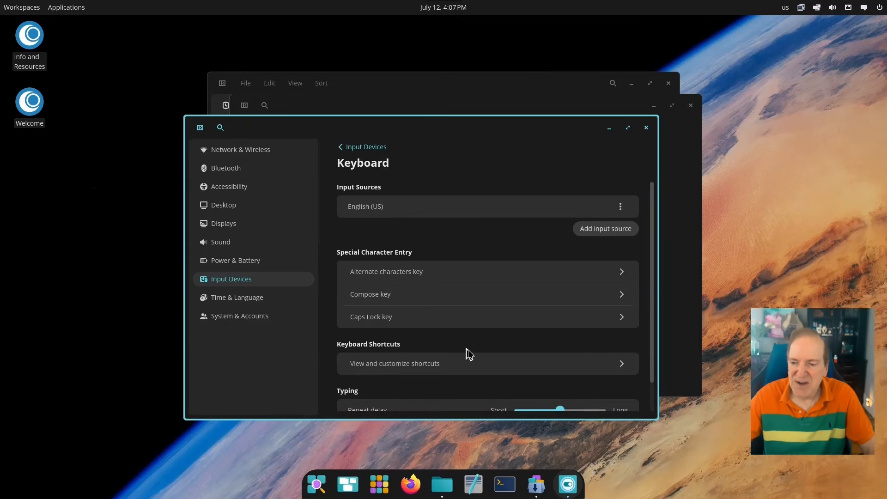
scroll(467, 353, "down", 2)
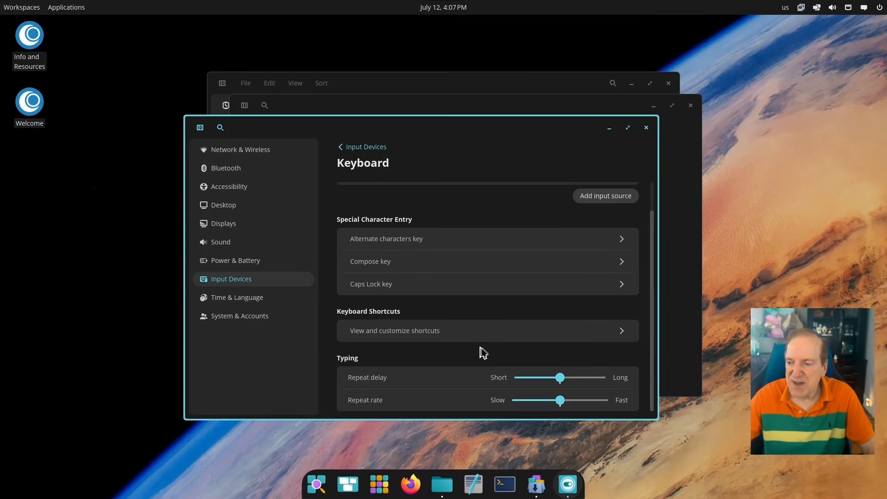
left_click(444, 336)
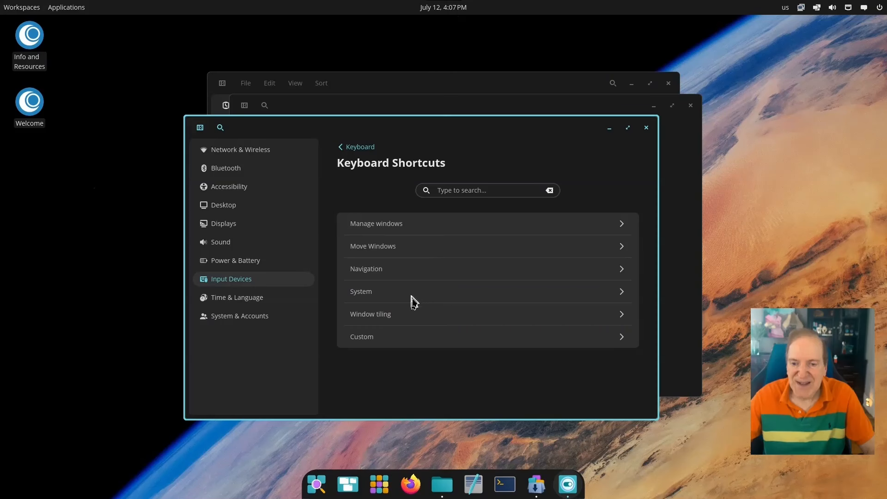
left_click(410, 321)
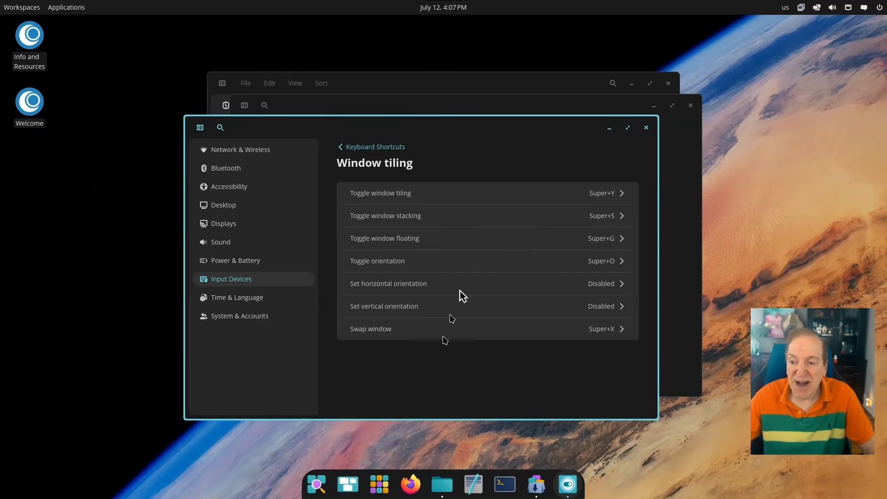
key("super+y")
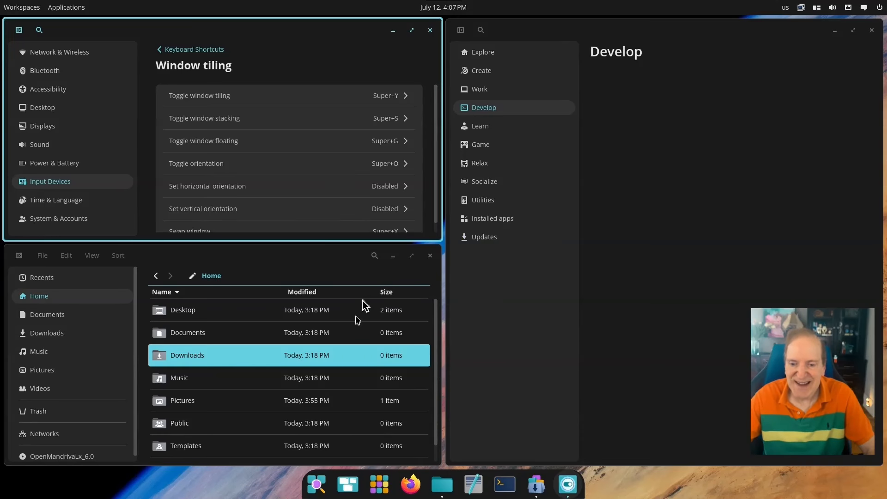
Browse the Navigation shortcuts, trying Super+2 and Super+1 to switch workspaces and back
scroll(249, 194, "down", 1)
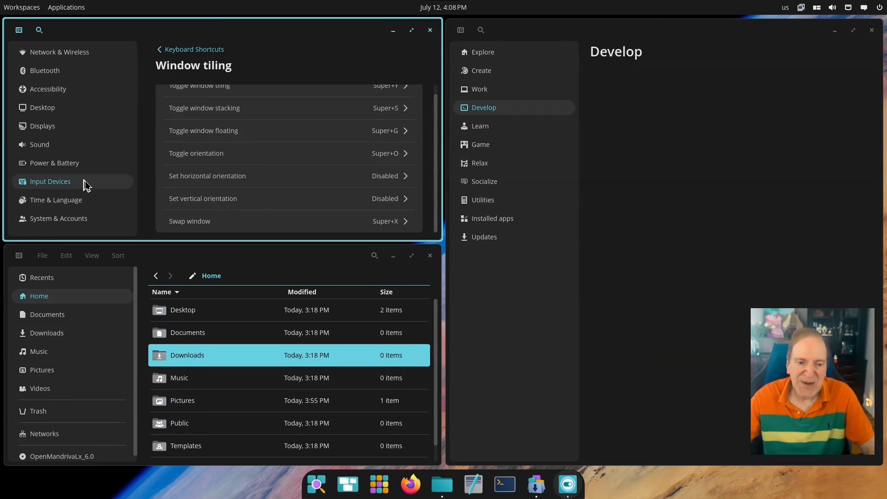
left_click(191, 50)
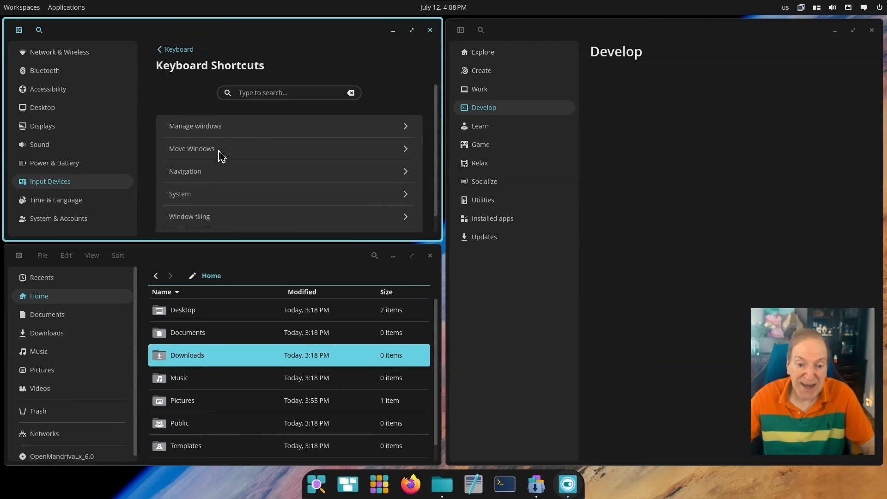
scroll(211, 178, "down", 1)
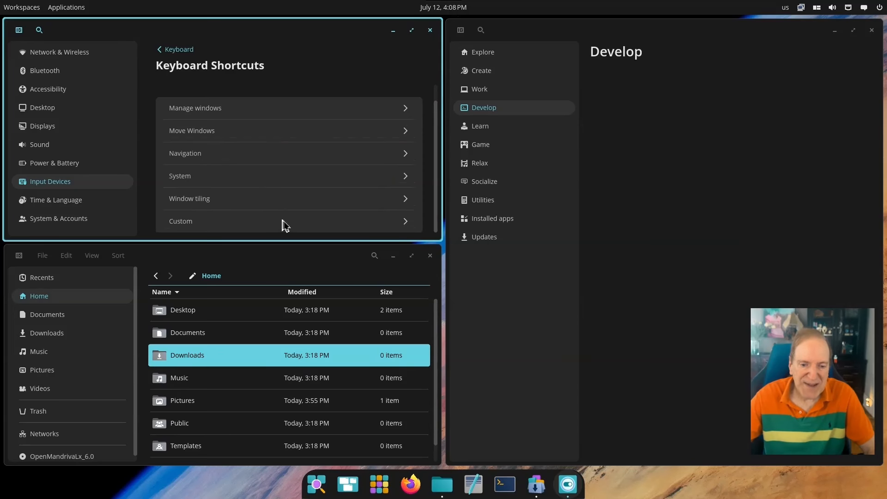
left_click(257, 156)
scroll(260, 189, "down", 4)
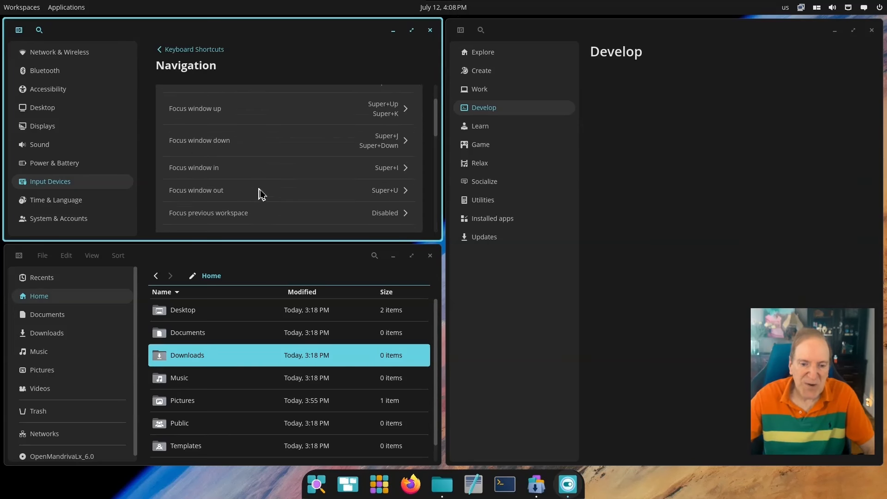
scroll(262, 193, "down", 3)
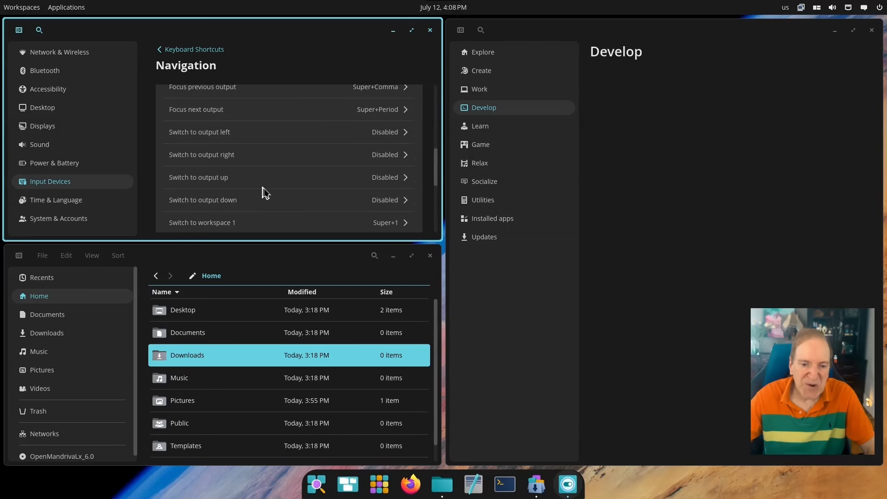
scroll(265, 192, "down", 3)
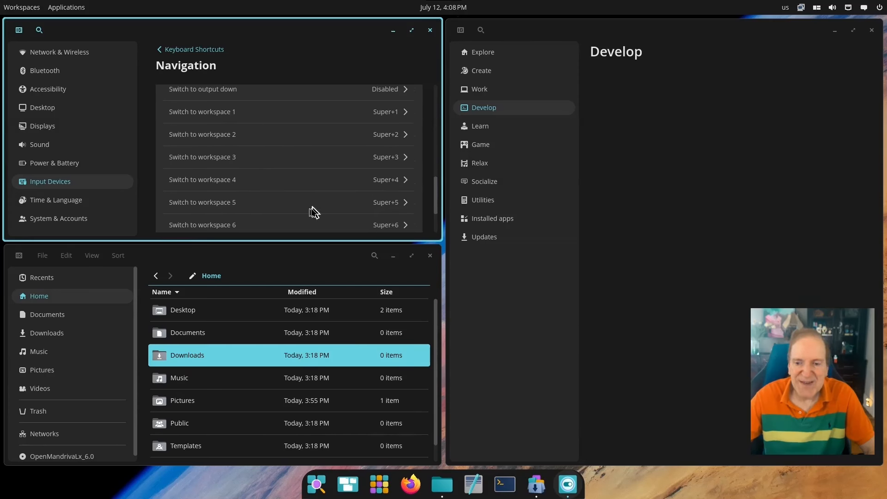
key("super+2")
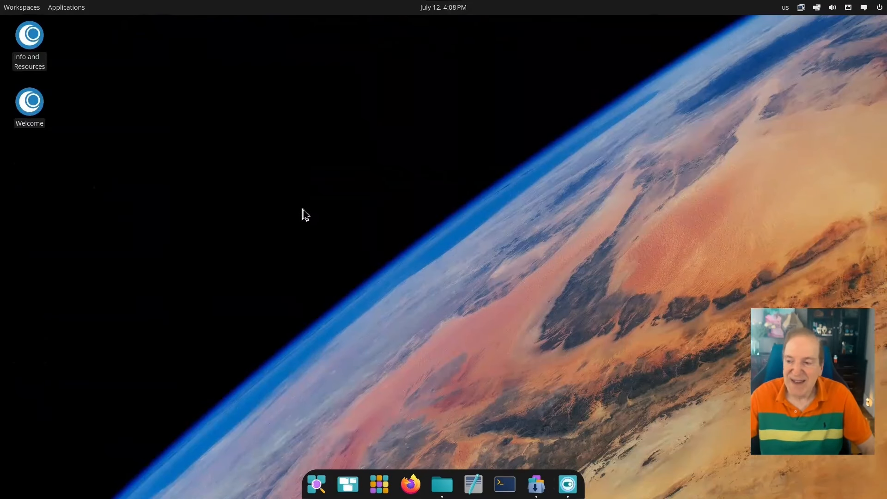
key("super+1")
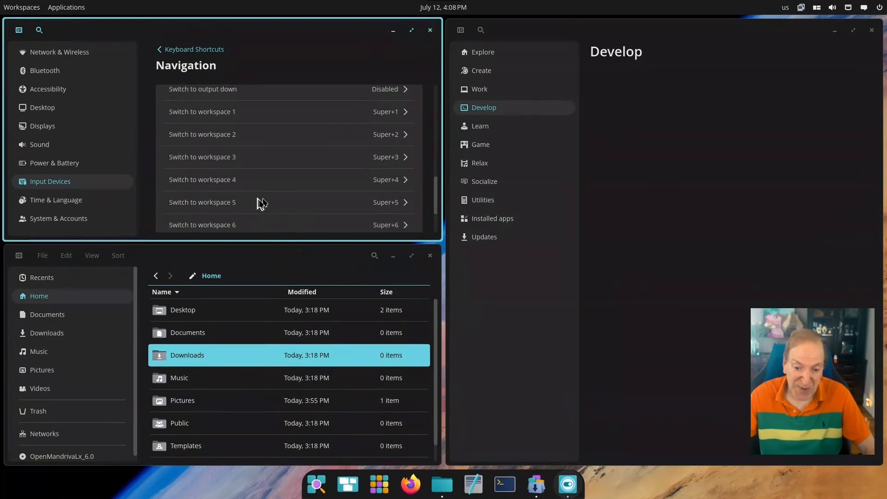
Scroll through the full list of System shortcuts
scroll(268, 204, "down", 3)
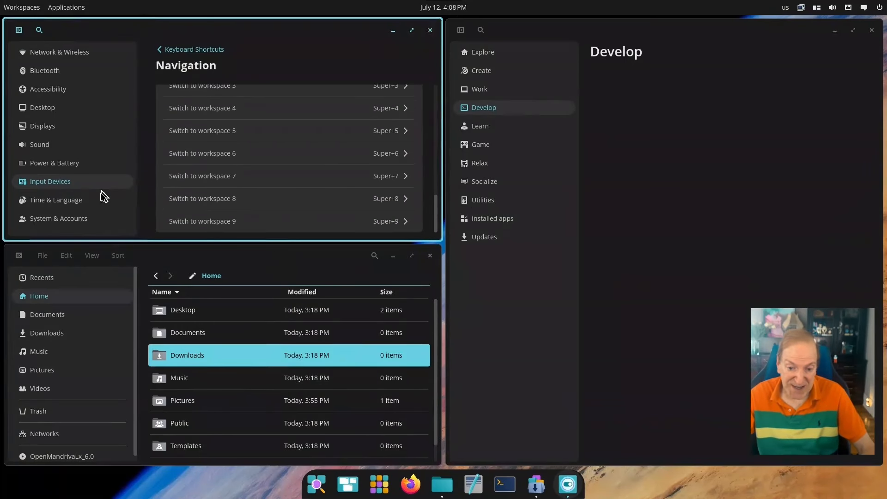
left_click(176, 50)
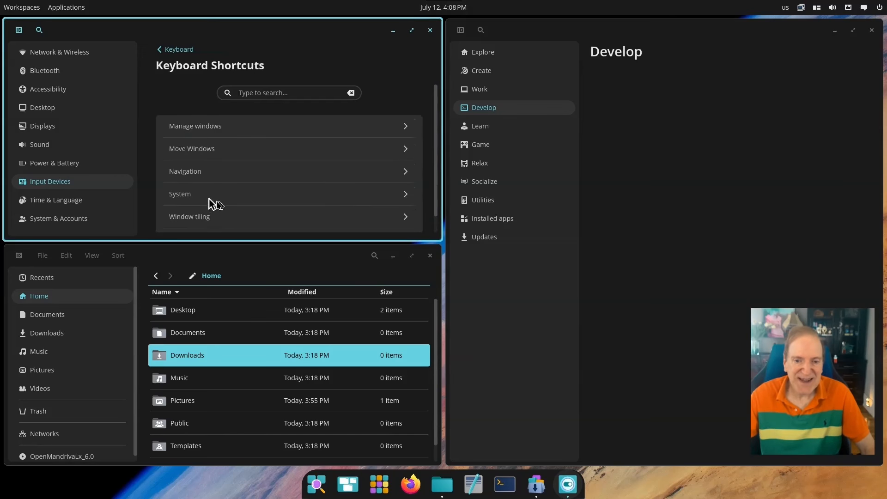
scroll(233, 208, "down", 1)
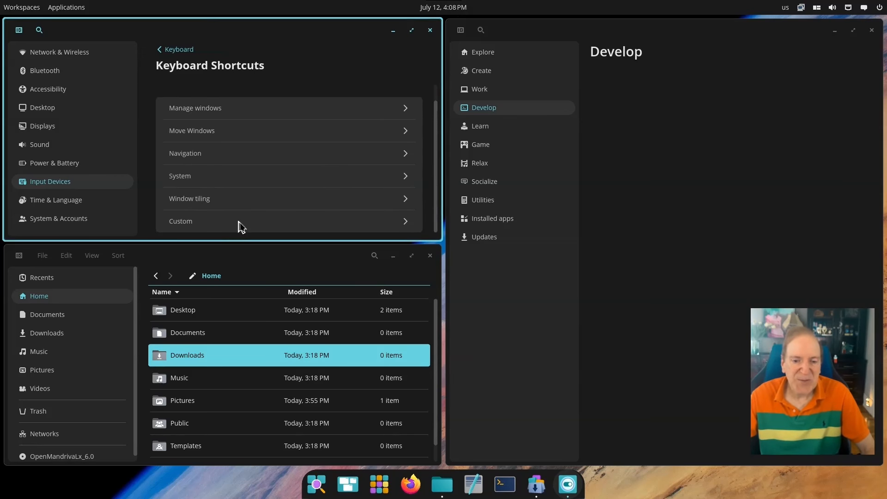
left_click(220, 177)
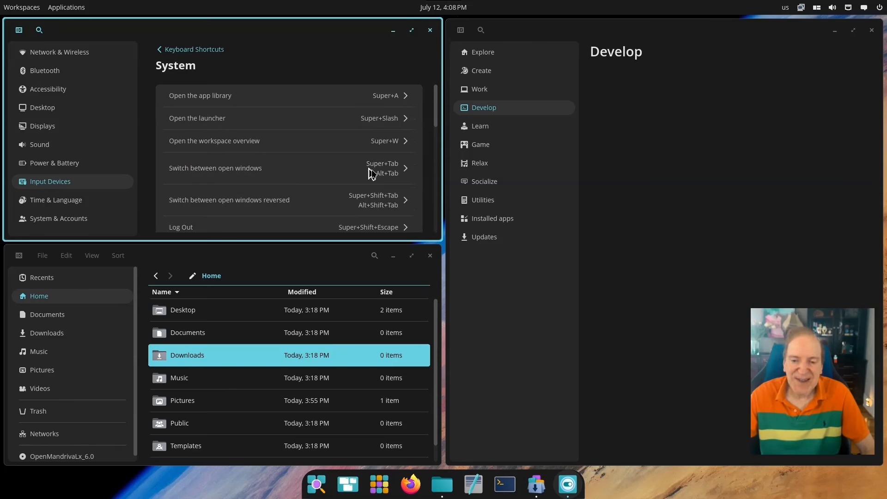
scroll(361, 178, "down", 3)
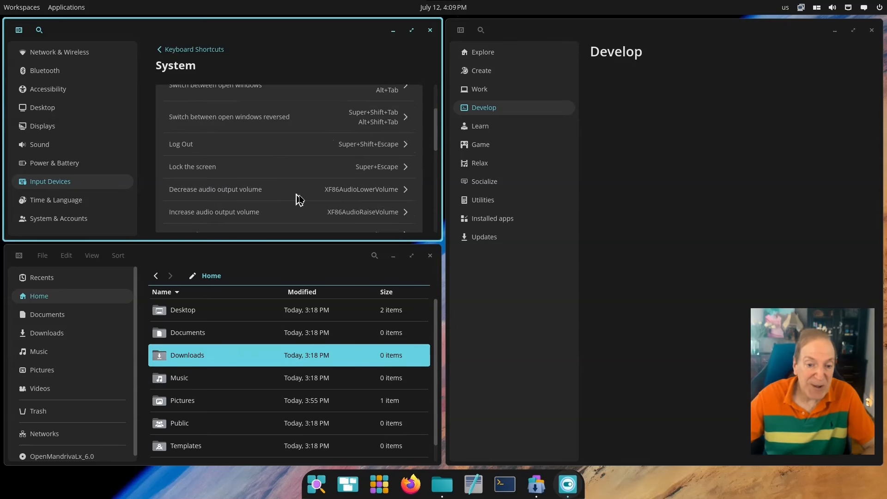
scroll(301, 196, "down", 2)
scroll(302, 196, "down", 1)
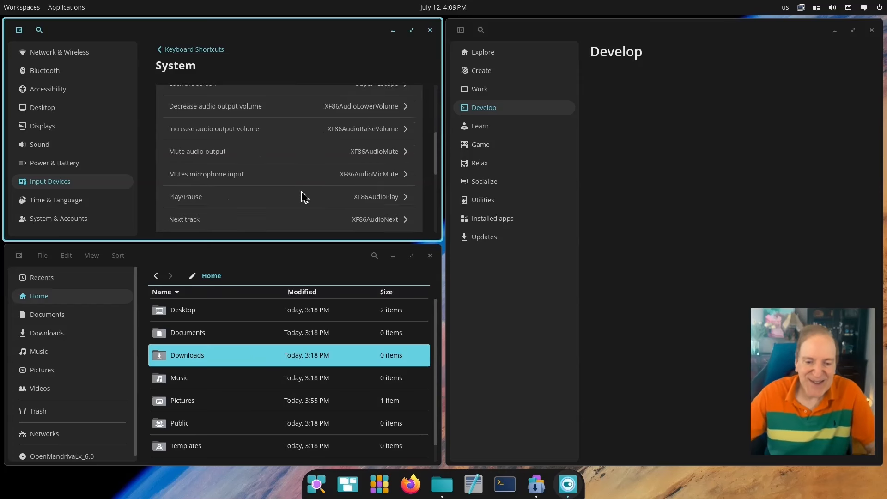
scroll(302, 196, "down", 1)
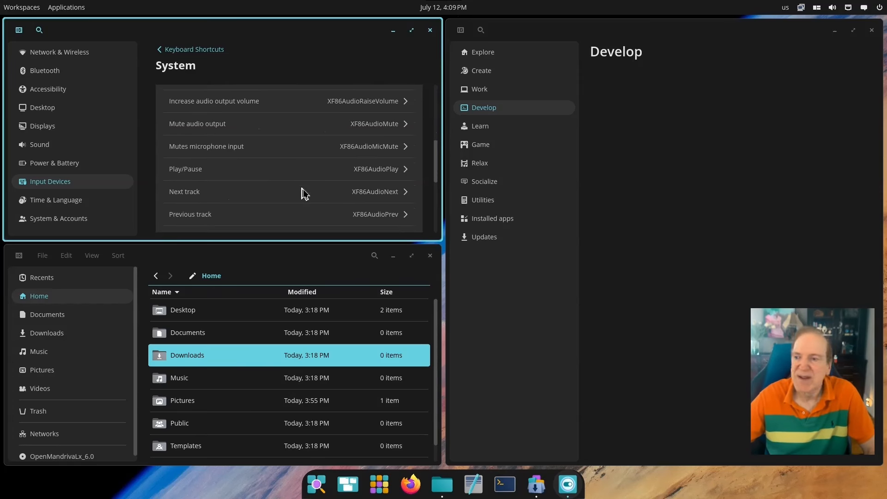
scroll(303, 193, "down", 5)
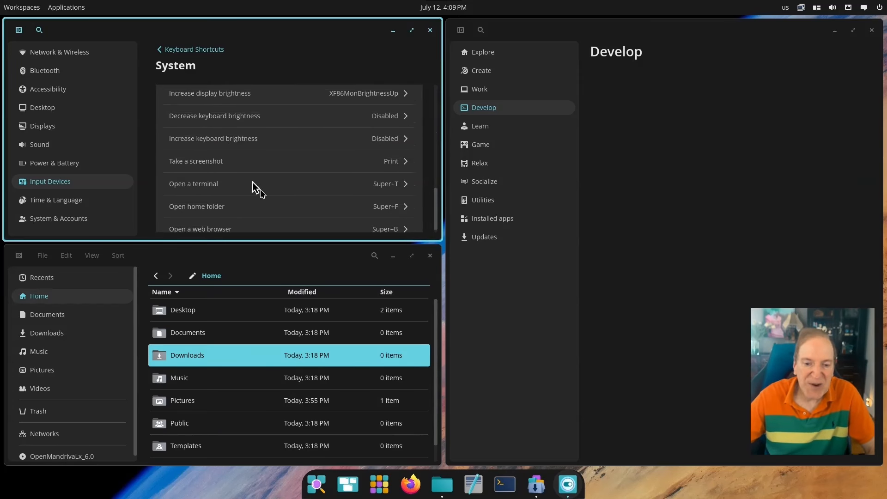
scroll(264, 195, "down", 1)
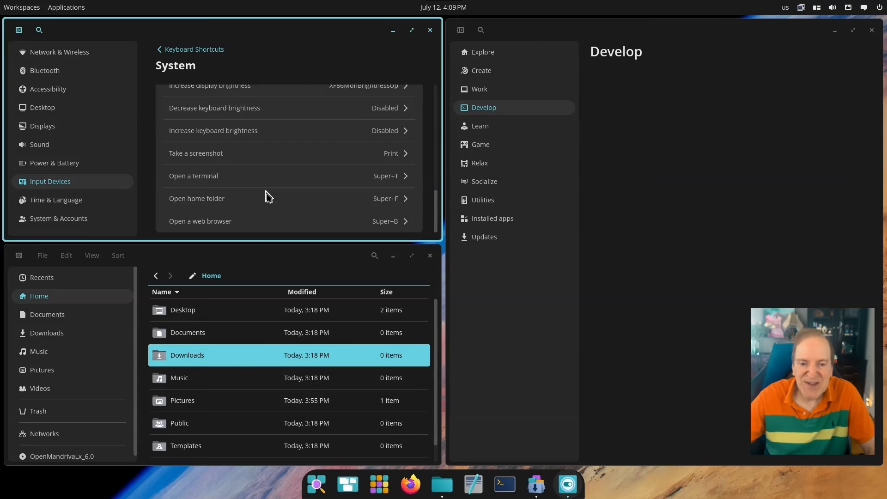
scroll(279, 185, "up", 10)
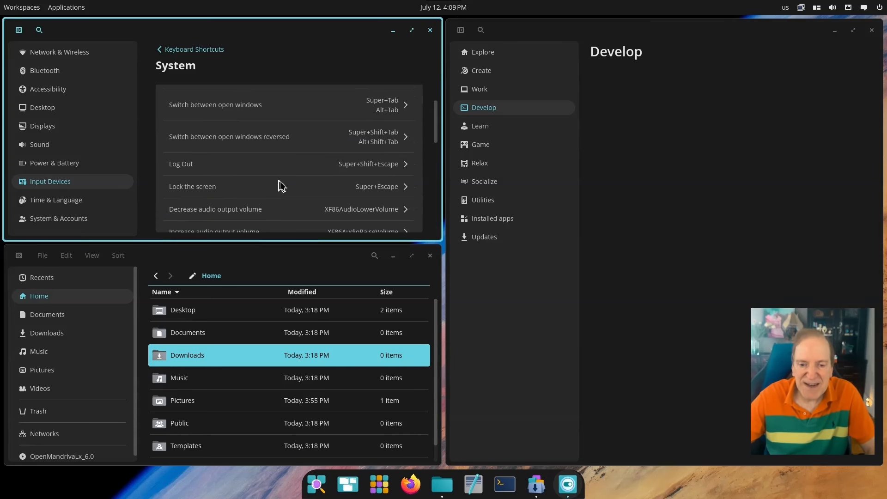
Glance at the Manage windows shortcuts, then go to the Time & Language page
left_click(164, 53)
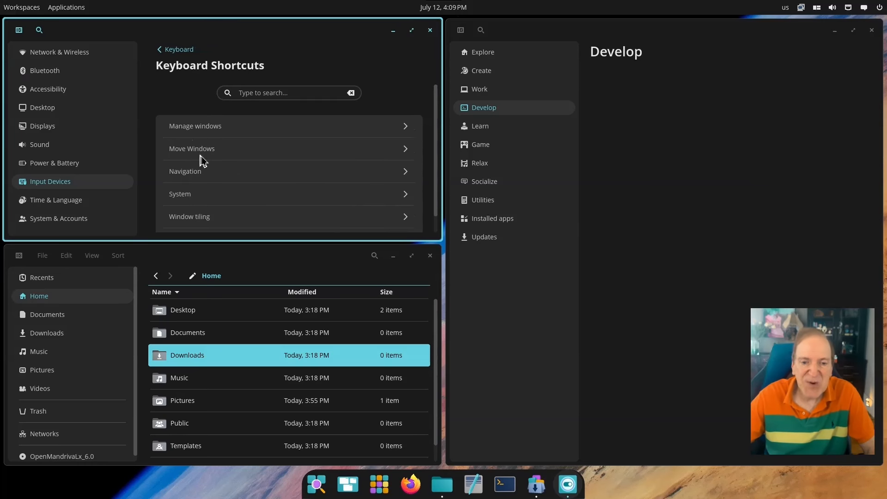
left_click(219, 130)
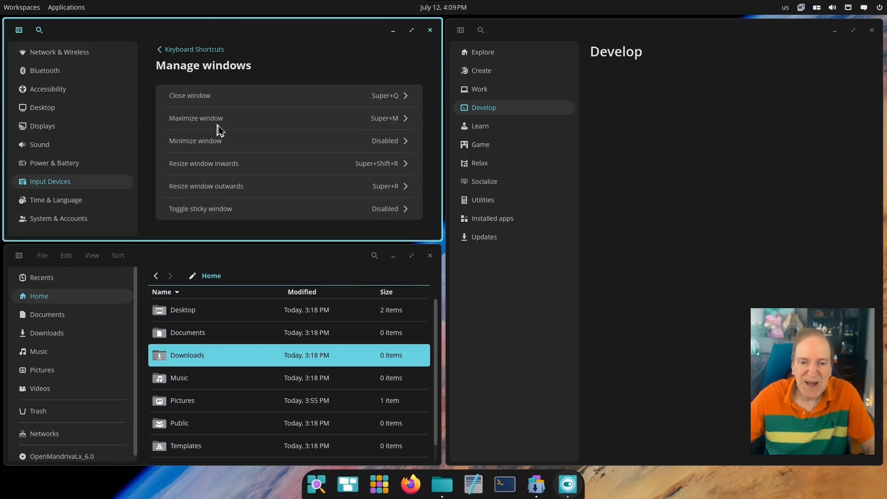
left_click(174, 50)
scroll(229, 217, "down", 1)
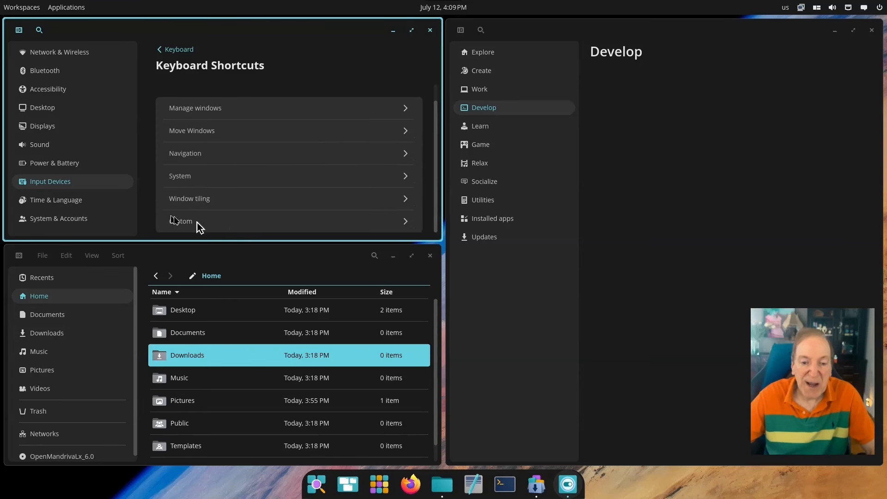
left_click(67, 203)
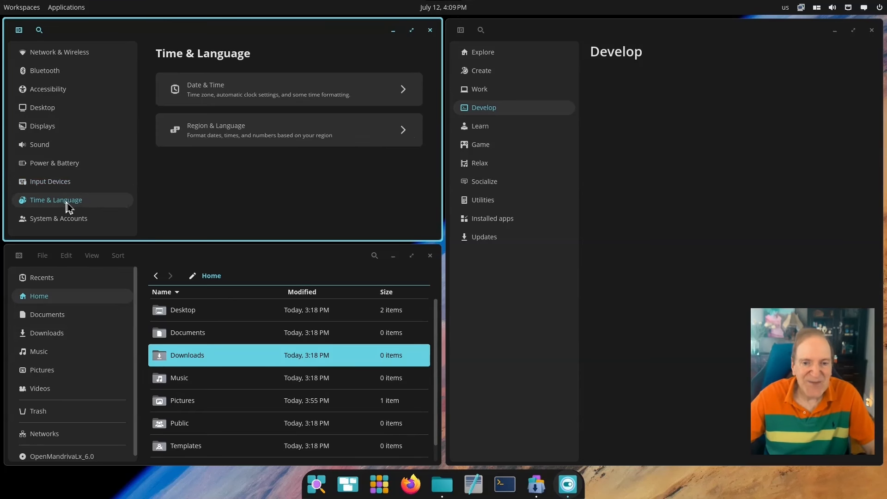
Check the About page (OpenMandriva Lx 25.06 Rolling, COSMIC, Wayland), then close Settings
left_click(71, 217)
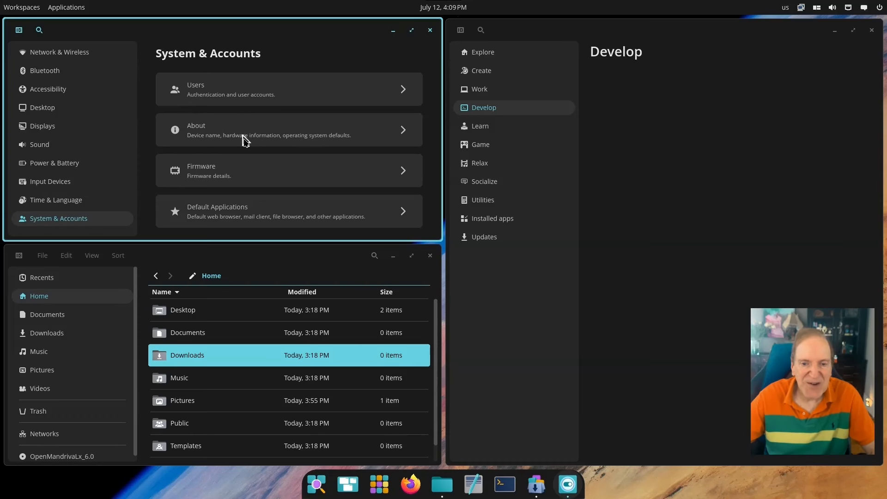
left_click(240, 135)
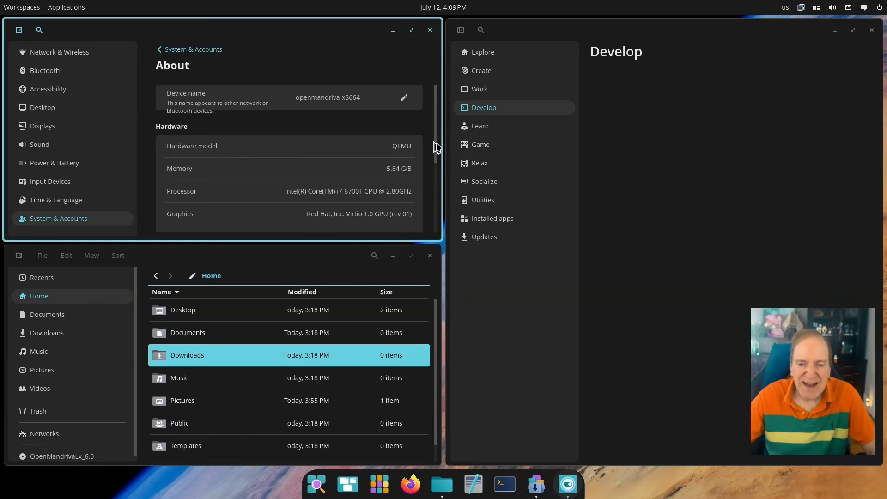
left_click_drag(438, 146, 437, 230)
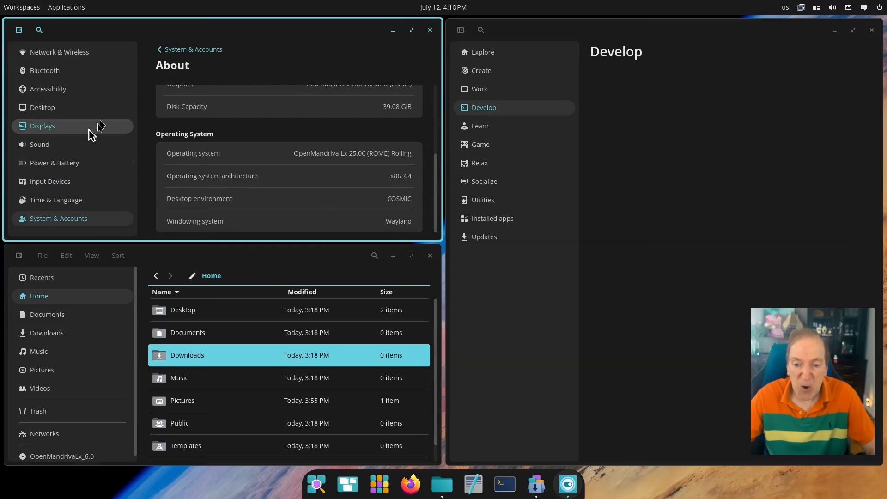
left_click(430, 31)
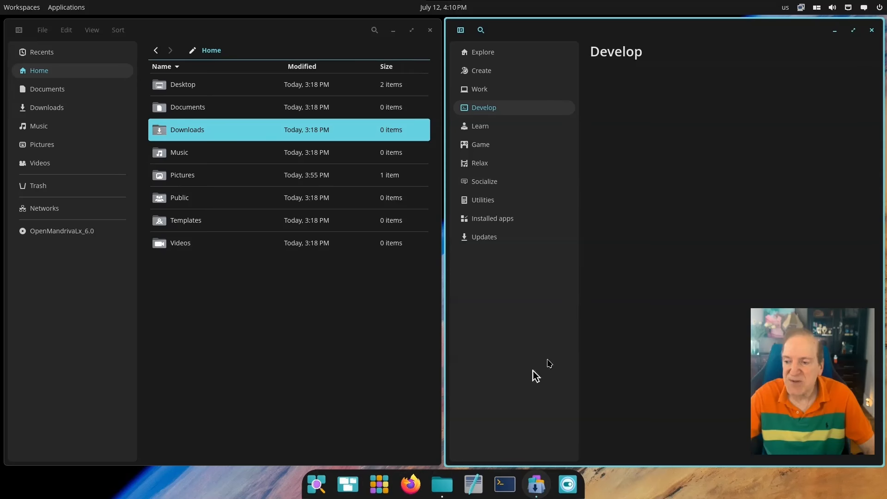
Browse the Create and Work categories, then open Tweaks from the Made for COSMIC section
left_click(481, 56)
left_click(485, 72)
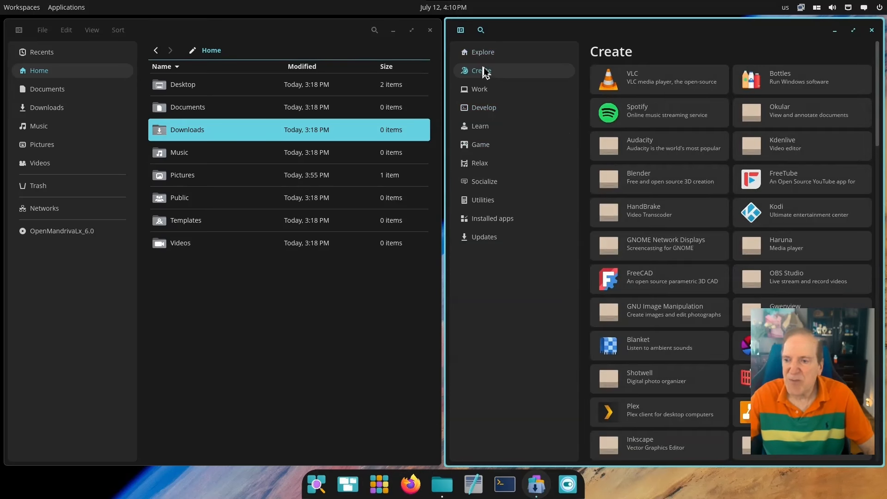
left_click(481, 90)
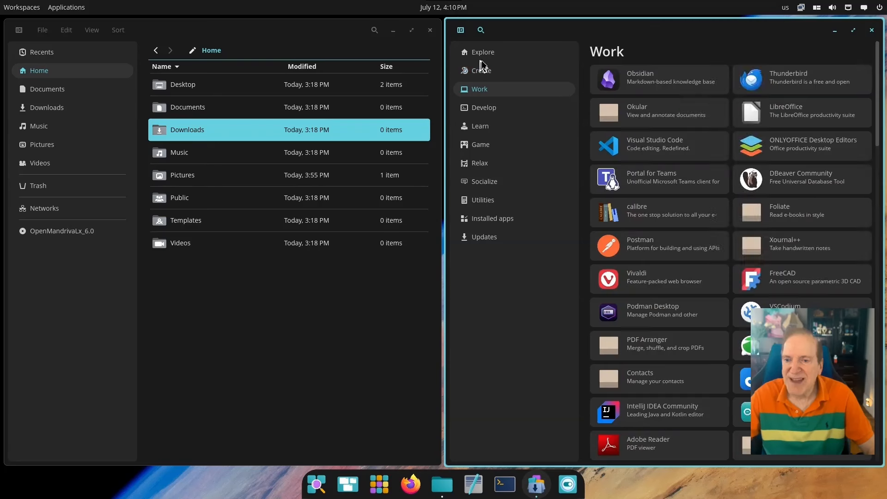
left_click(481, 56)
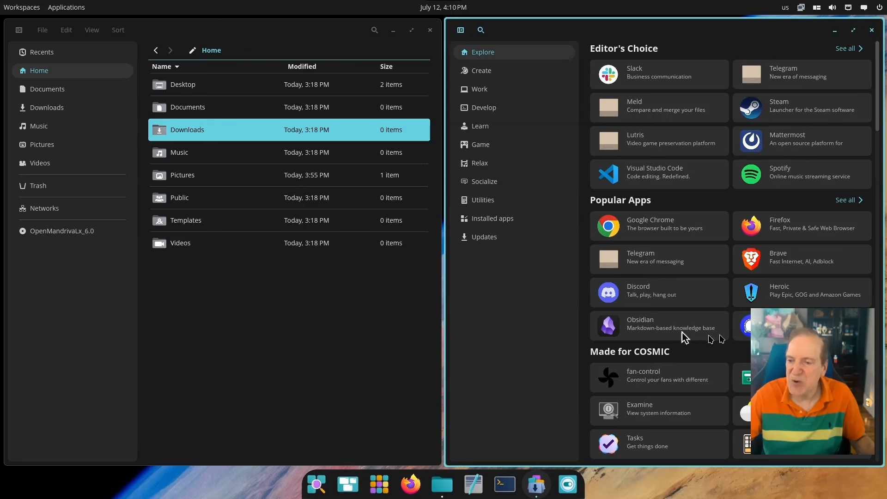
scroll(786, 278, "down", 5)
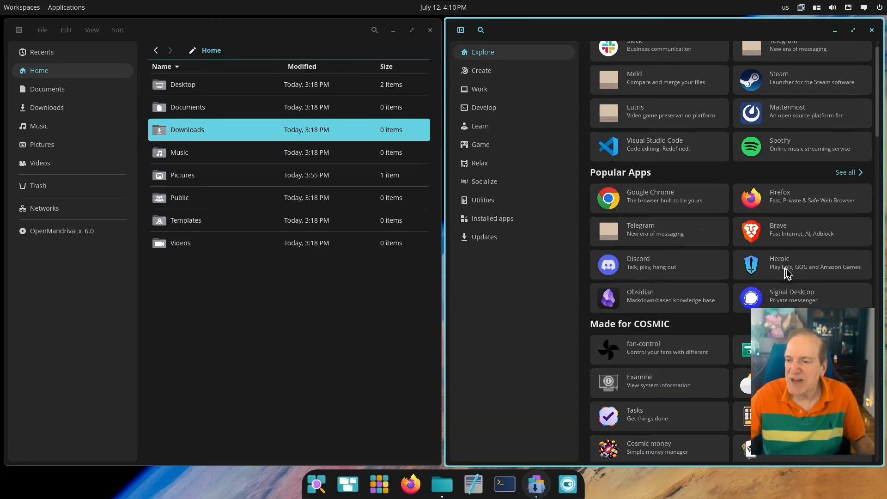
scroll(796, 267, "down", 4)
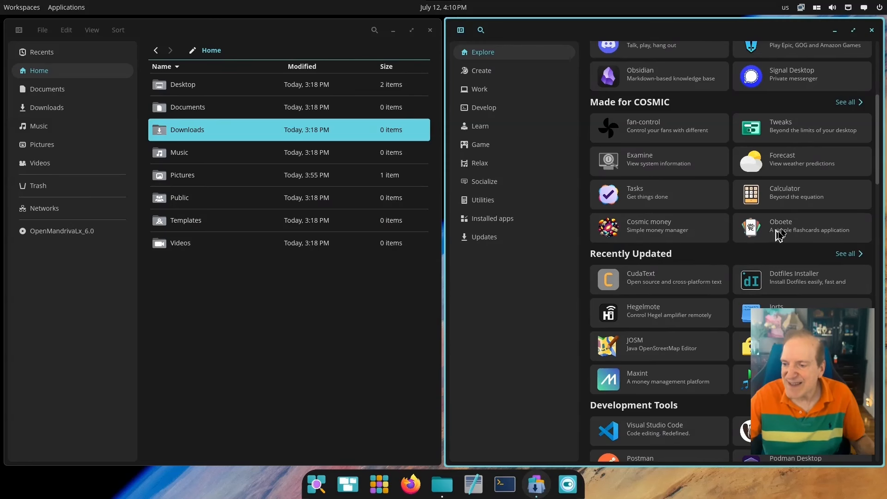
left_click(791, 131)
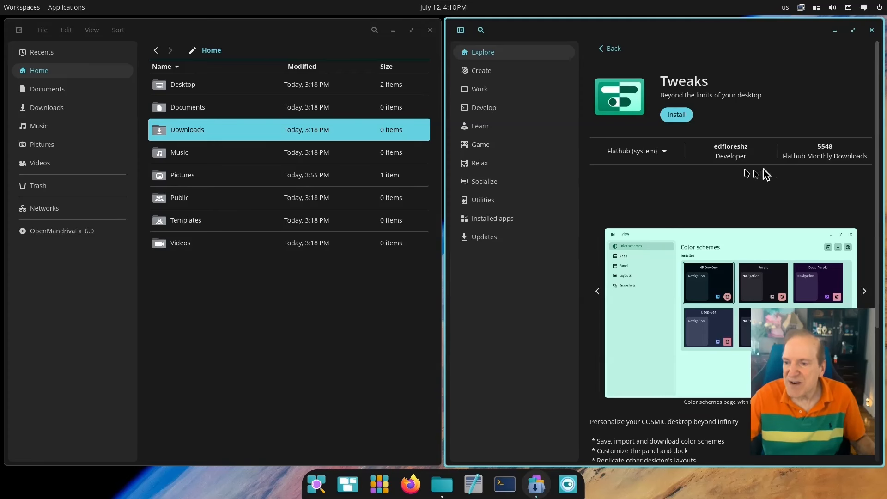
Install Tweaks from Flathub (system) and launch it once installation finishes
left_click(677, 116)
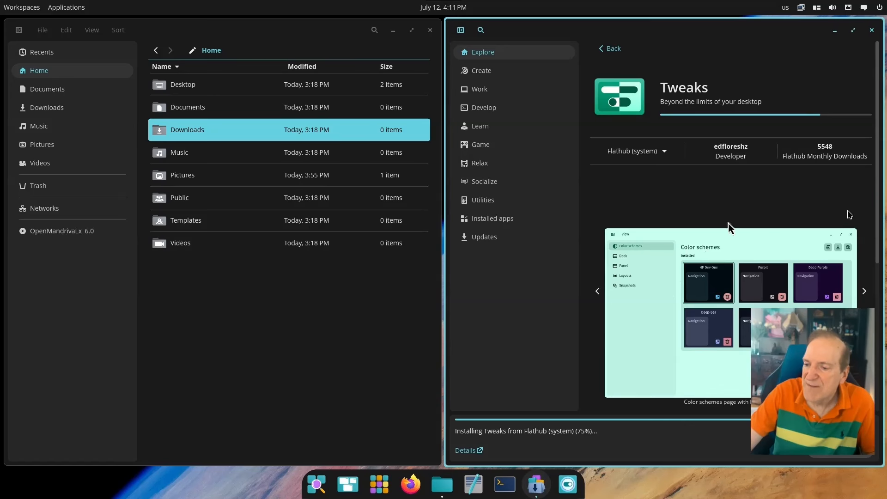
scroll(878, 216, "down", 3)
scroll(873, 216, "down", 5)
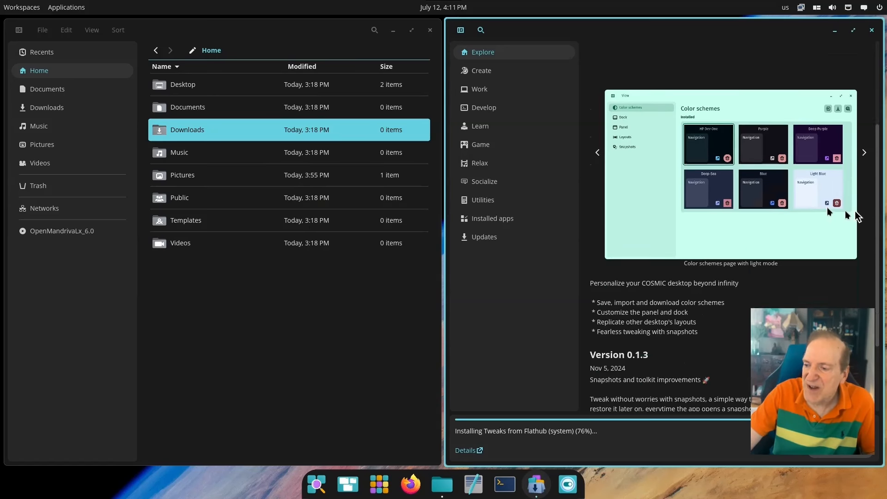
scroll(800, 209, "down", 2)
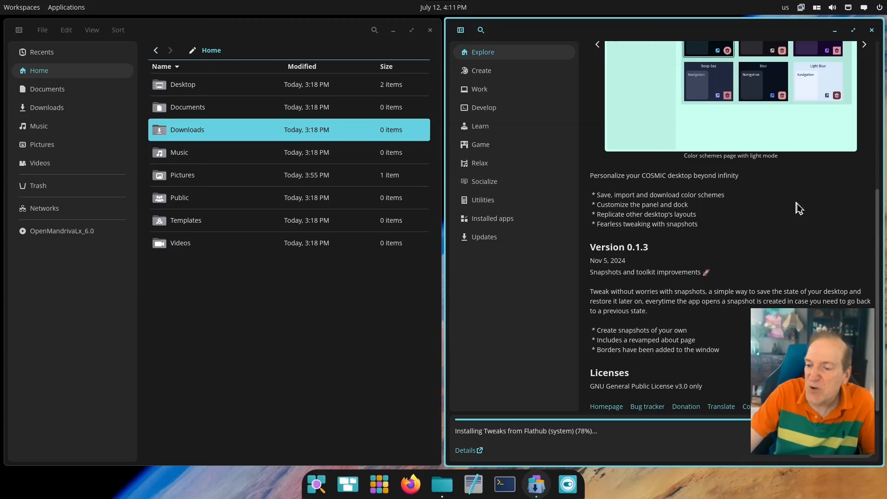
scroll(798, 207, "up", 10)
left_click(664, 152)
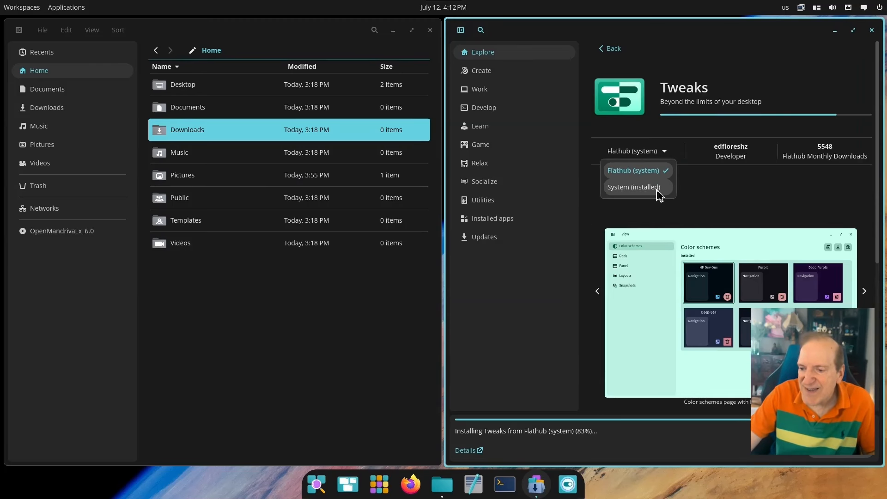
left_click(722, 195)
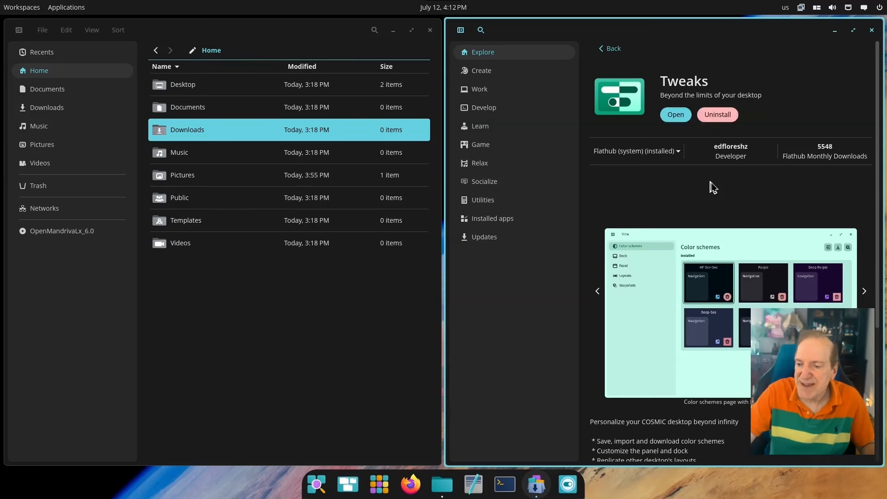
left_click(676, 116)
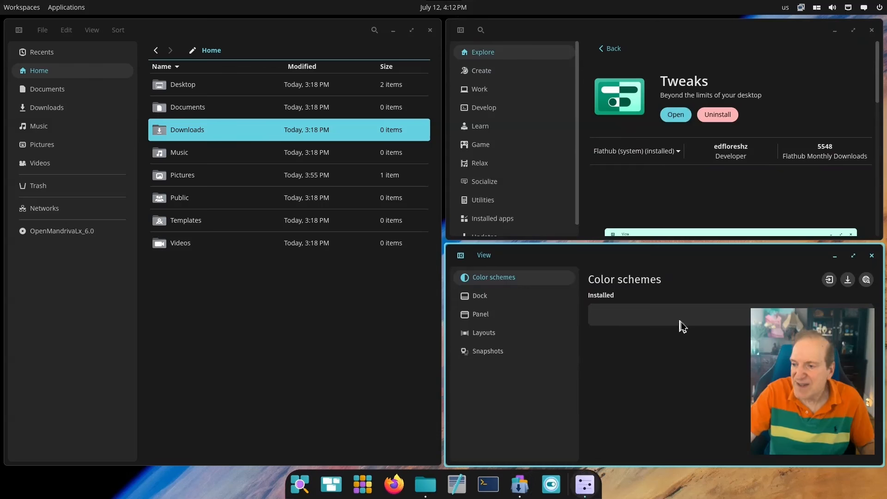
Hide the top panel and force icon-only panel buttons, then bring up the layout presets
left_click(489, 300)
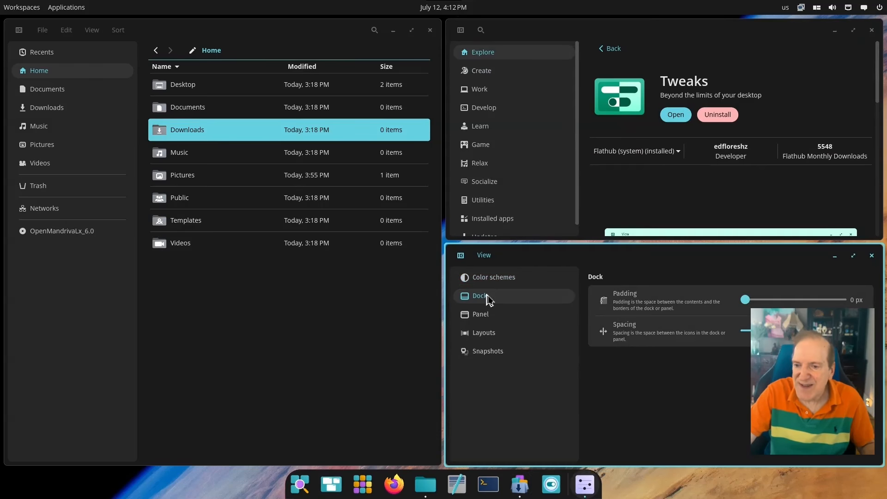
left_click(491, 321)
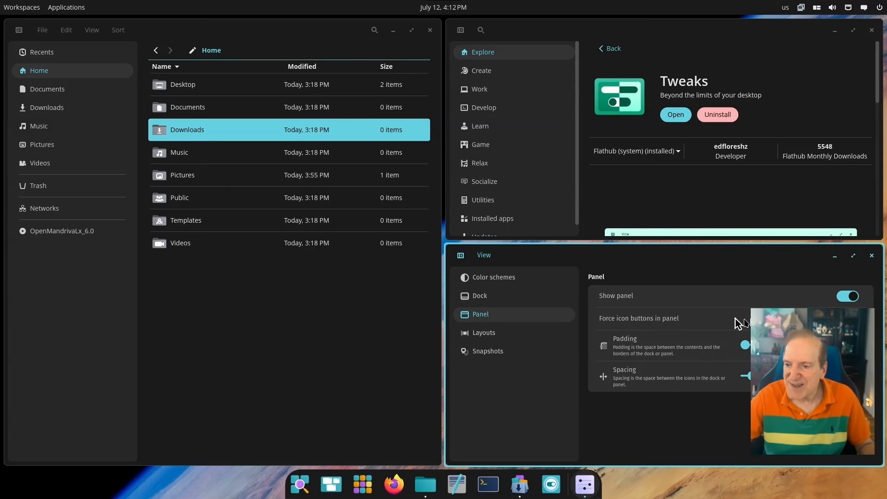
left_click(846, 295)
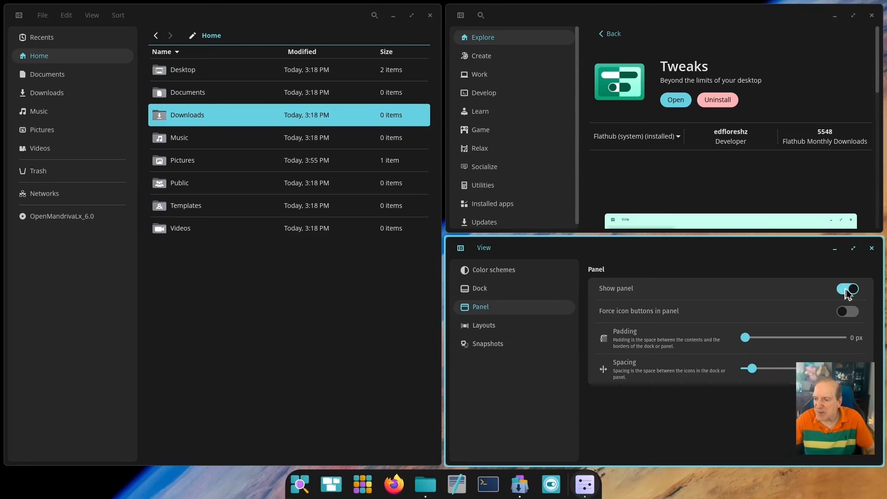
left_click(837, 312)
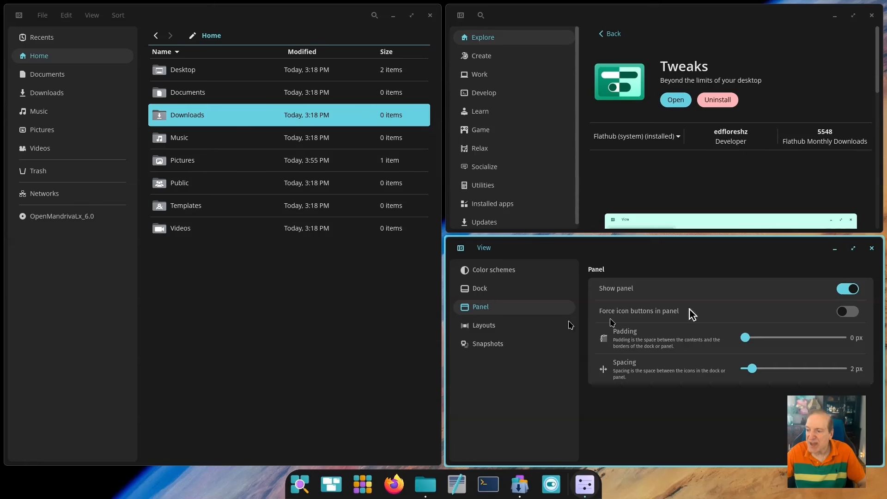
left_click(505, 325)
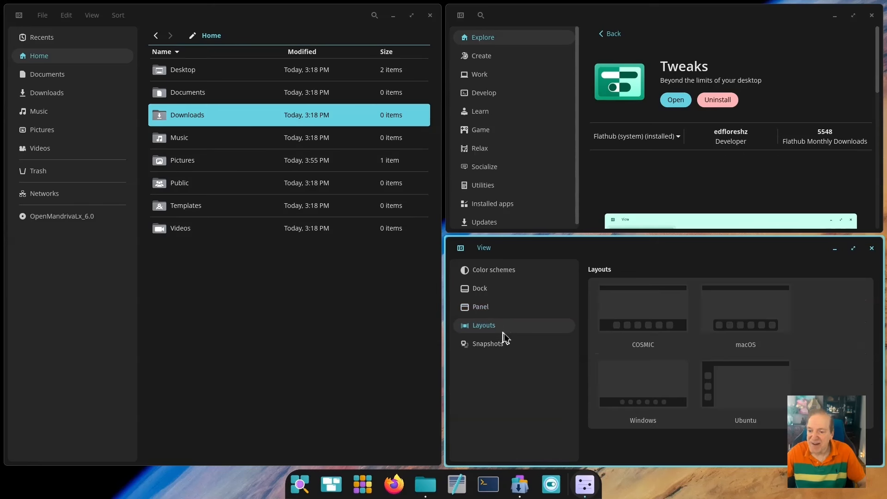
Try the macOS and Windows layouts, glancing at notifications and sound controls
left_click(754, 312)
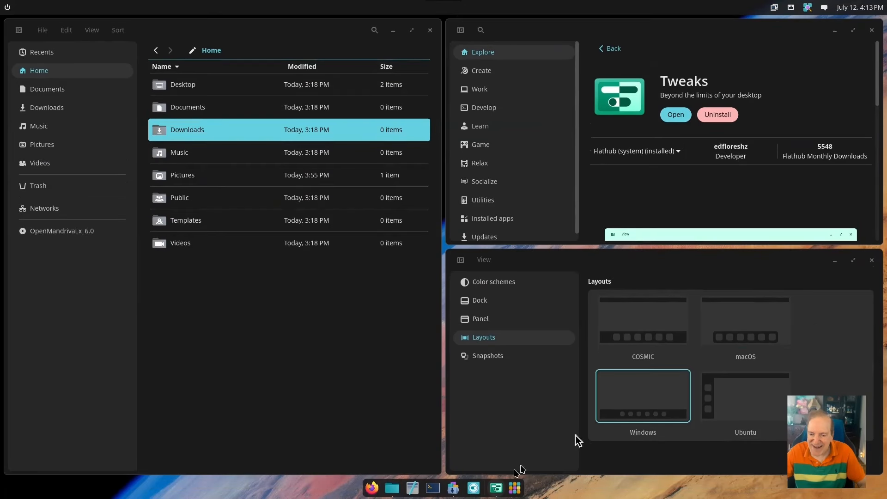
left_click(653, 411)
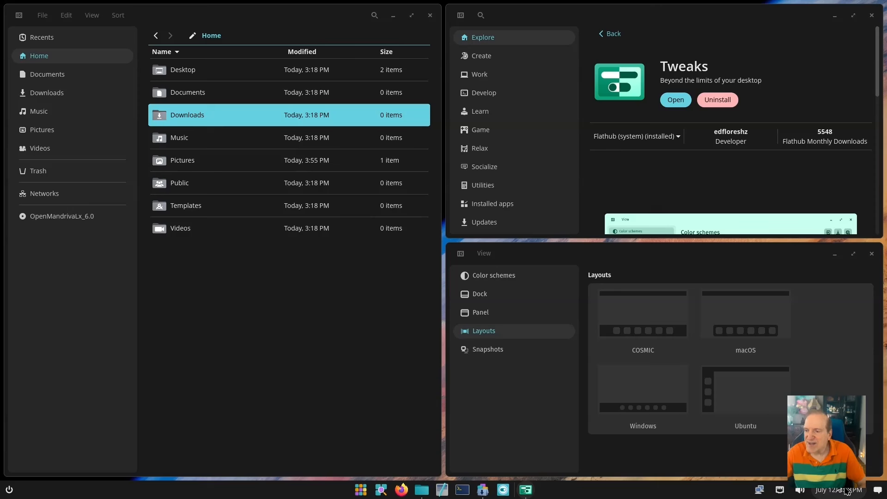
left_click(878, 491)
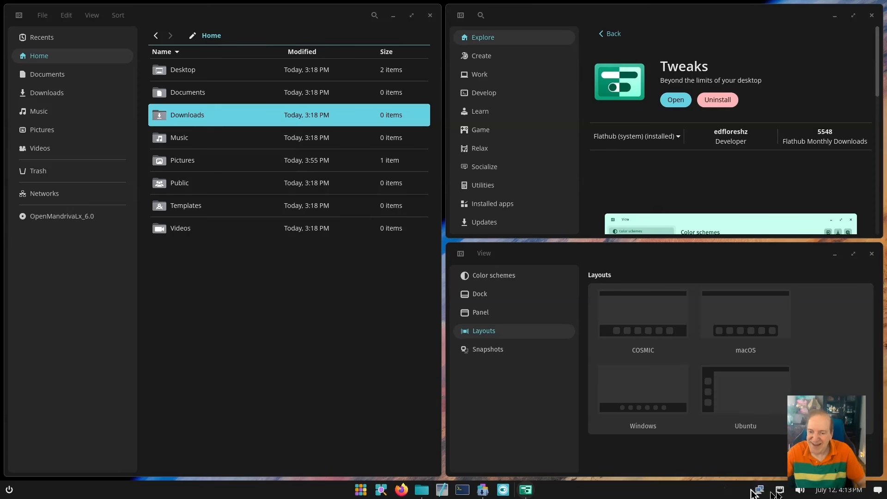
left_click(800, 490)
left_click(638, 492)
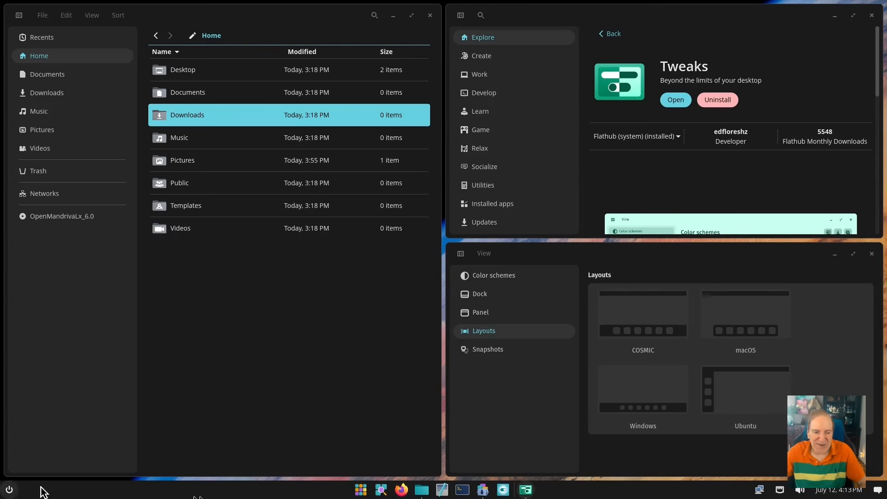
Try the Ubuntu layout, then restore the COSMIC layout preset
left_click(606, 392)
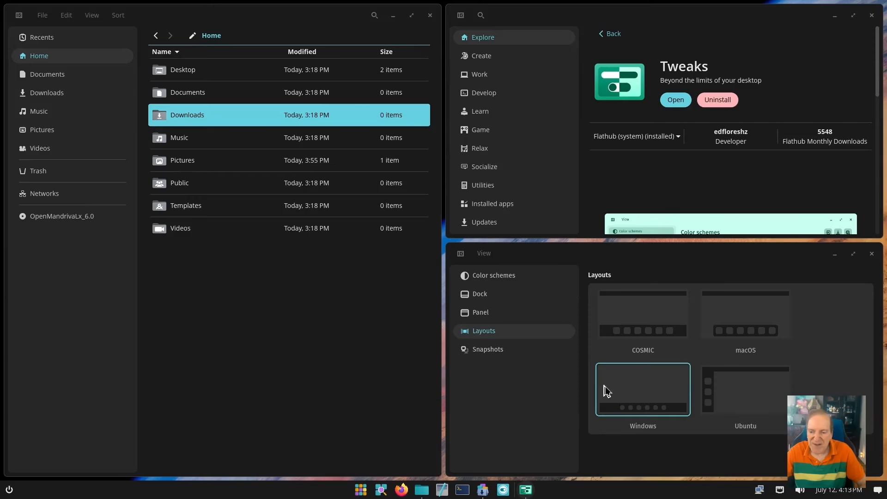
left_click(739, 393)
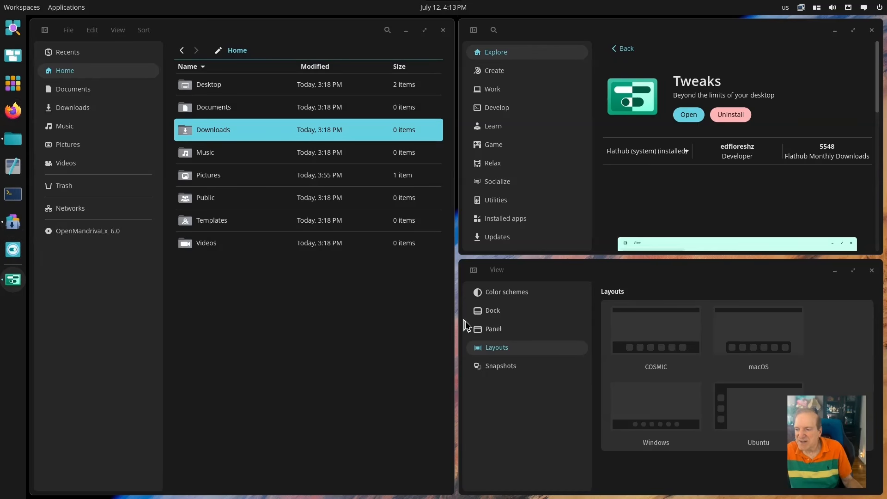
left_click(653, 345)
left_click(652, 344)
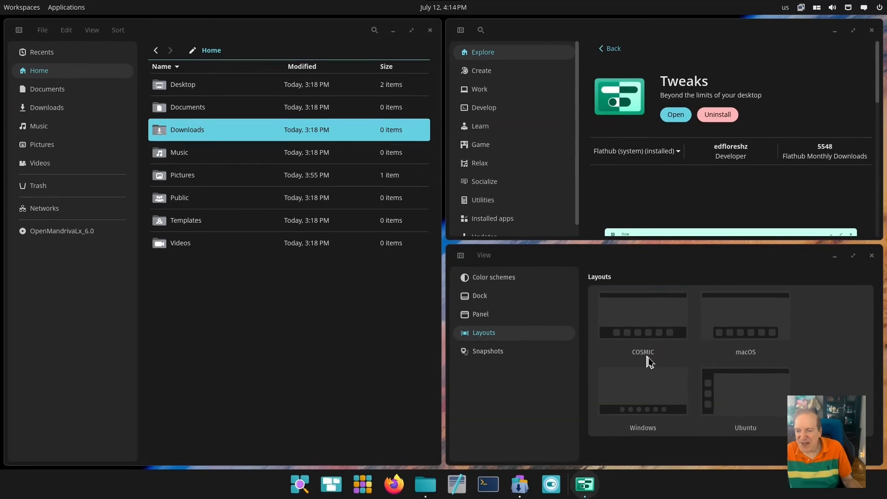
Return to the Panel page via Snapshots, briefly checking the calendar, launcher and workspaces overview
left_click(479, 356)
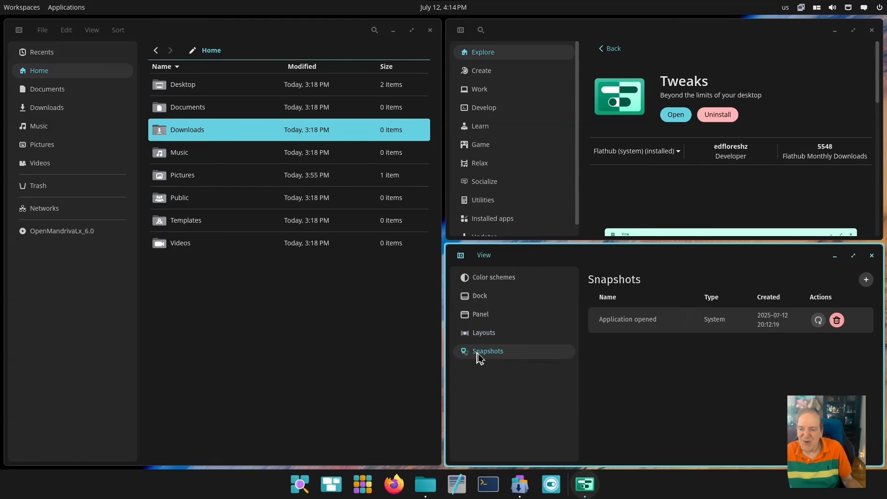
left_click(487, 319)
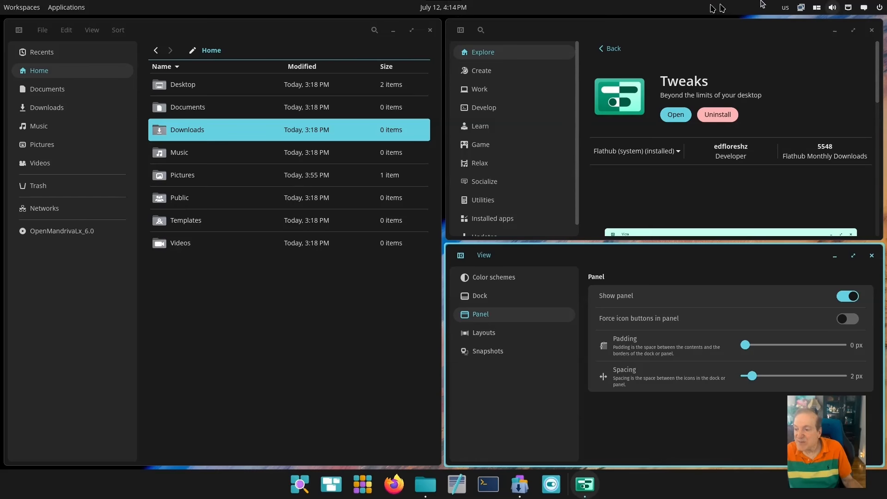
left_click(439, 10)
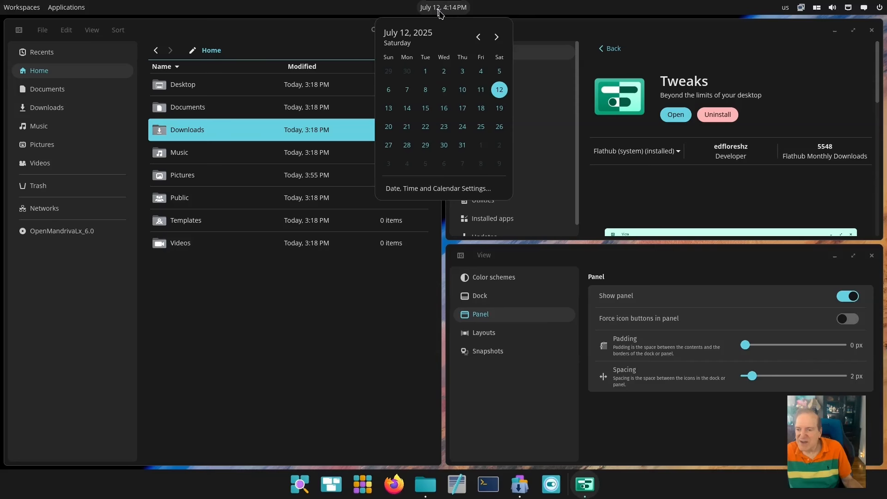
left_click(439, 10)
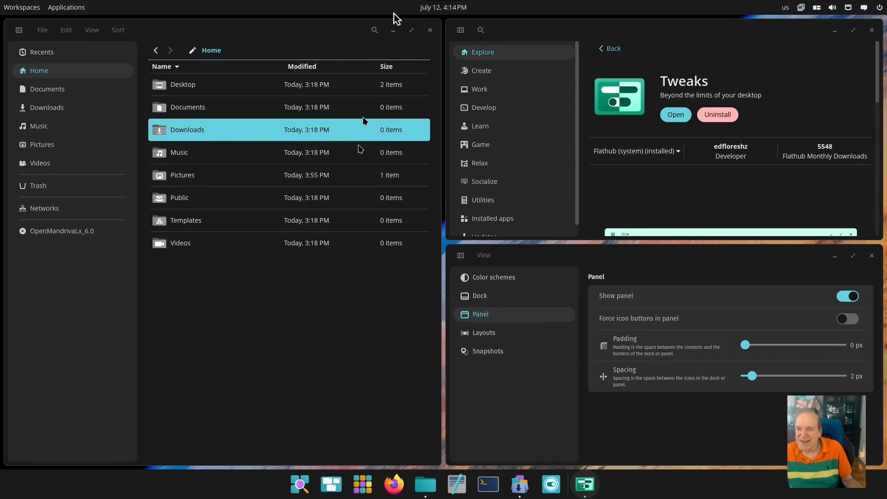
left_click(66, 7)
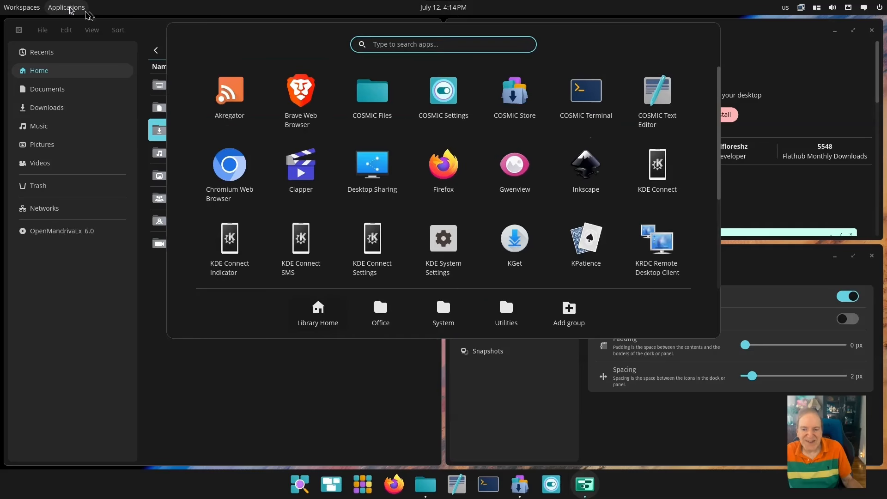
left_click(207, 60)
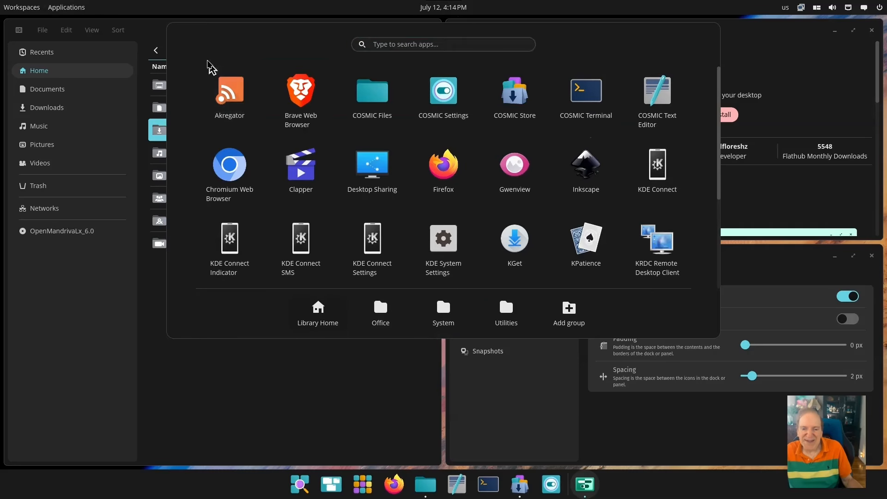
left_click(29, 9)
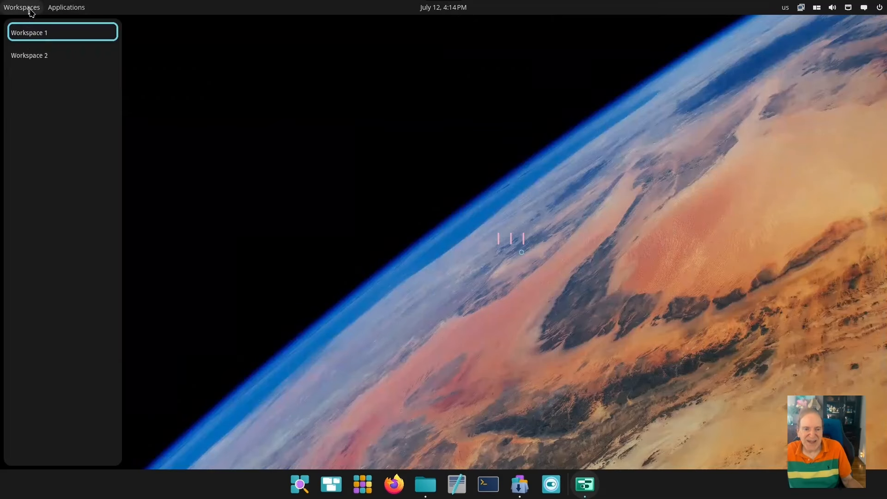
left_click(30, 9)
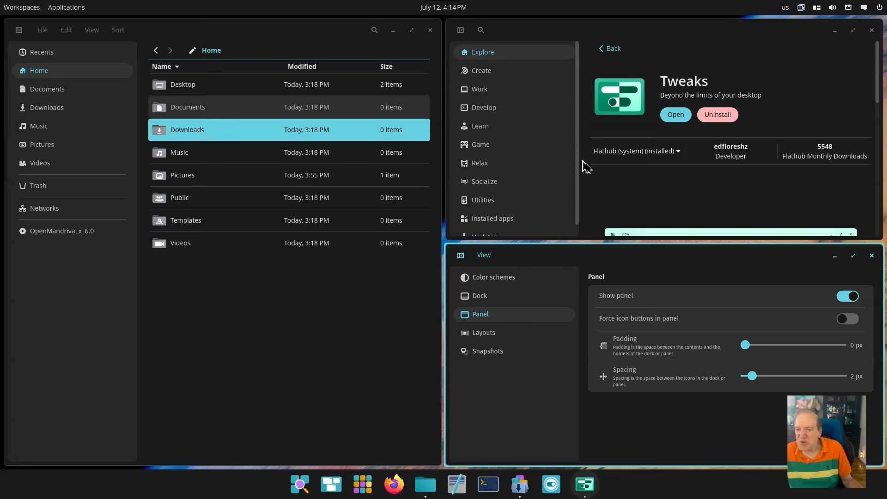
Install Forecast from the Made for COSMIC section via Flathub (system)
left_click(608, 49)
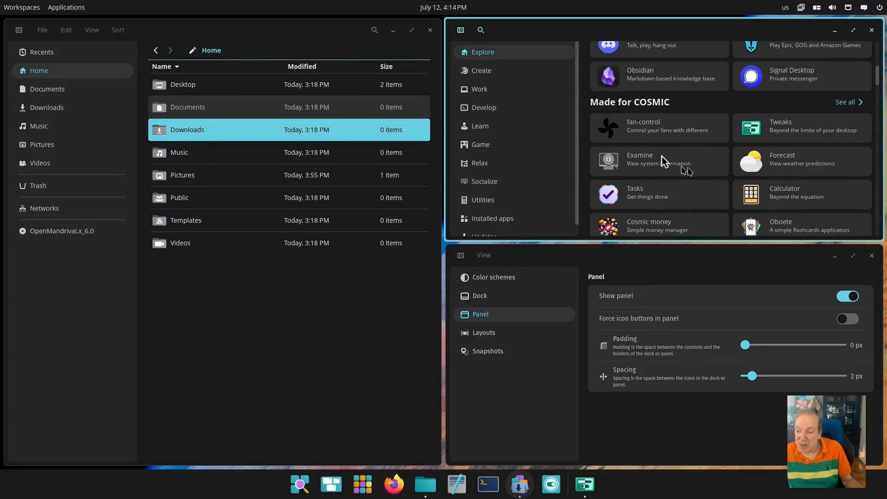
left_click(740, 162)
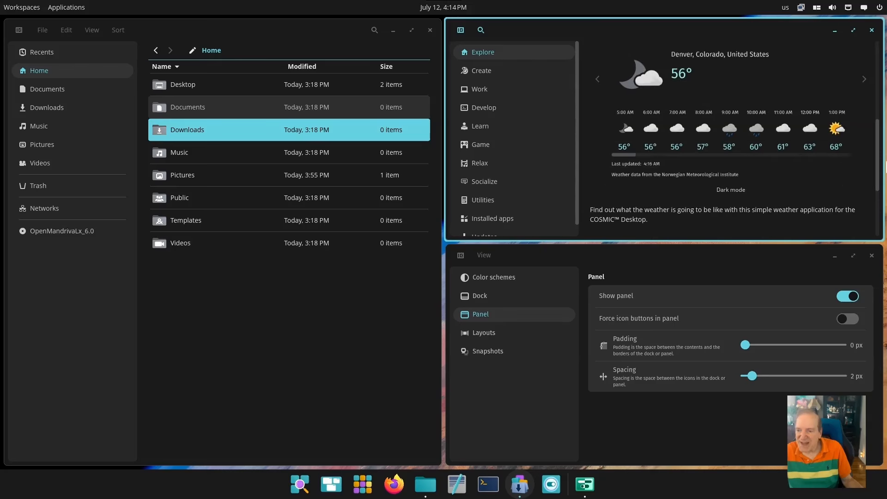
left_click(683, 118)
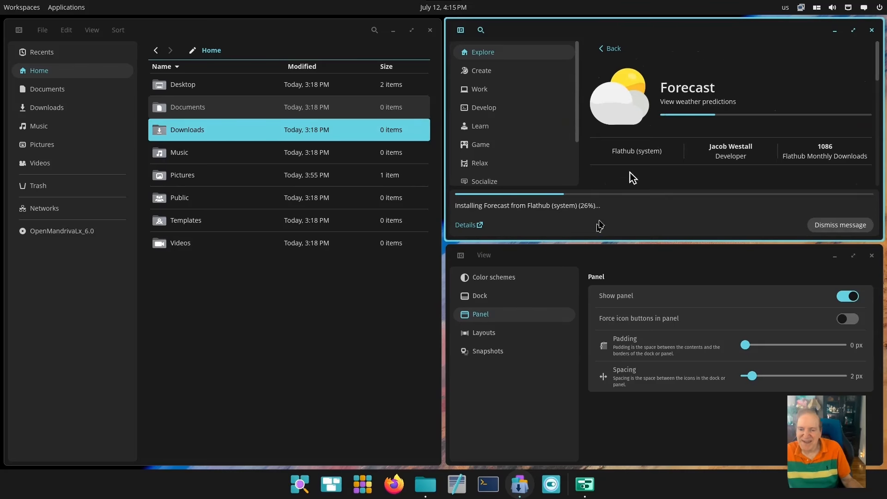
Open Color schemes in Tweaks and cancel the Import file chooser
left_click(506, 280)
left_click(848, 280)
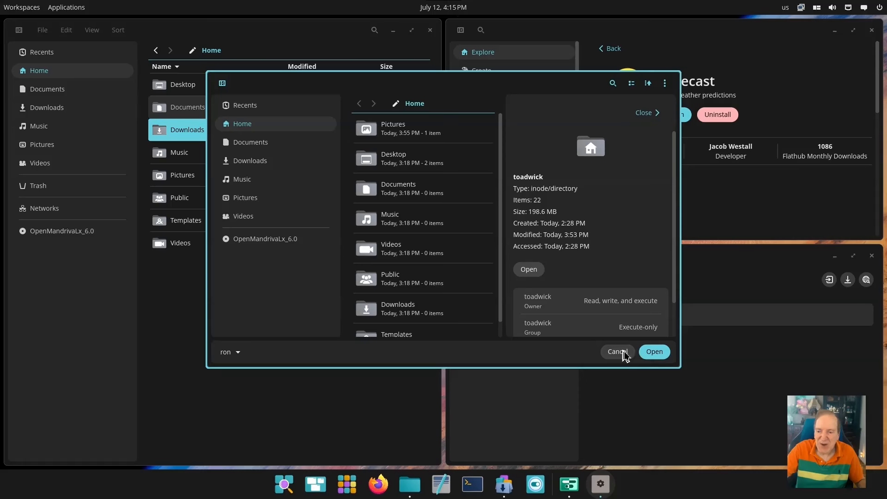
left_click(624, 353)
Install the slightly-rounded cyberpunk scheme from the Available color schemes list
left_click(867, 280)
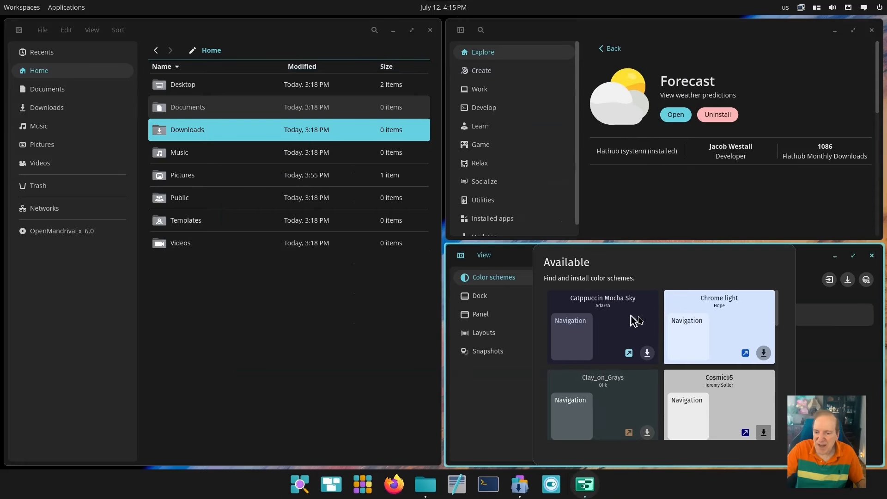
scroll(686, 324, "down", 2)
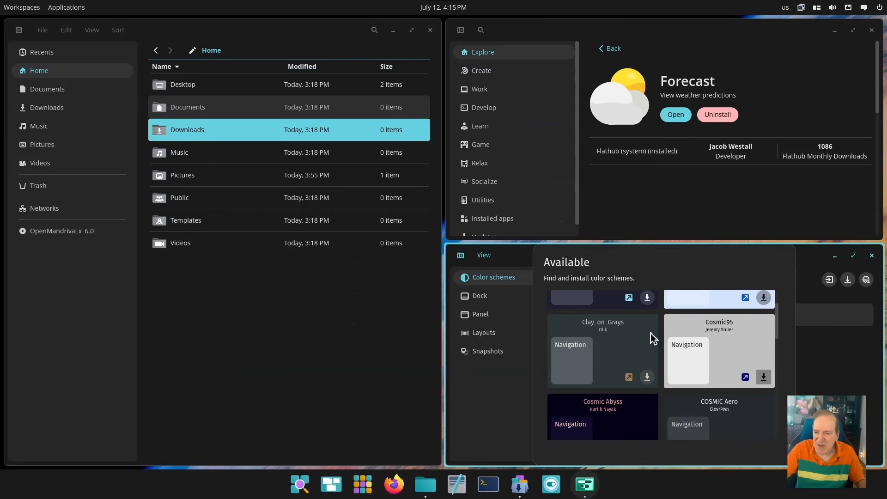
scroll(649, 330, "down", 3)
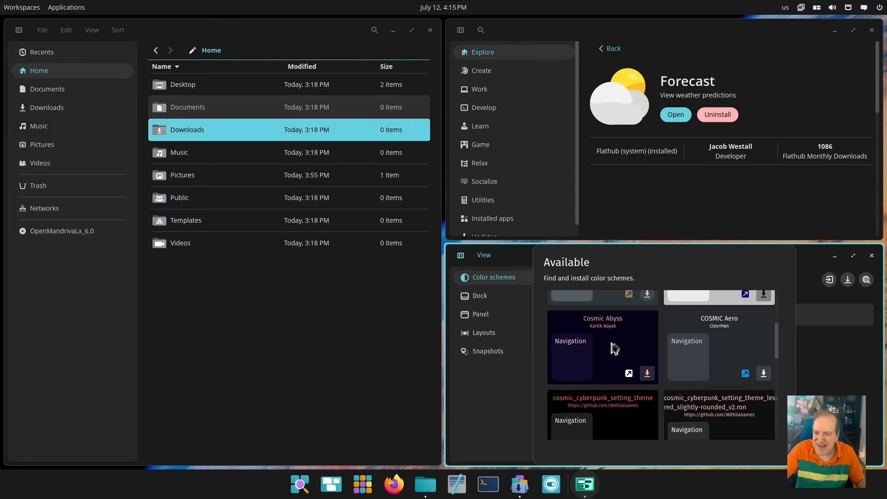
scroll(615, 348, "down", 2)
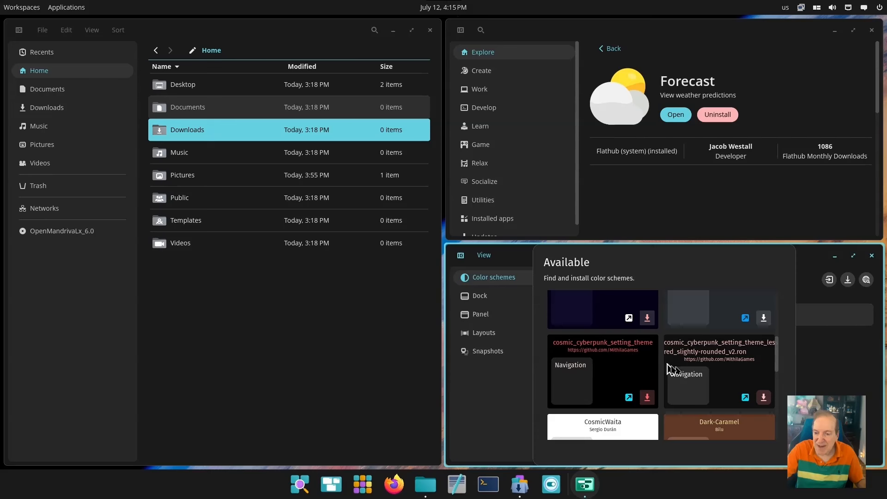
scroll(744, 372, "down", 4)
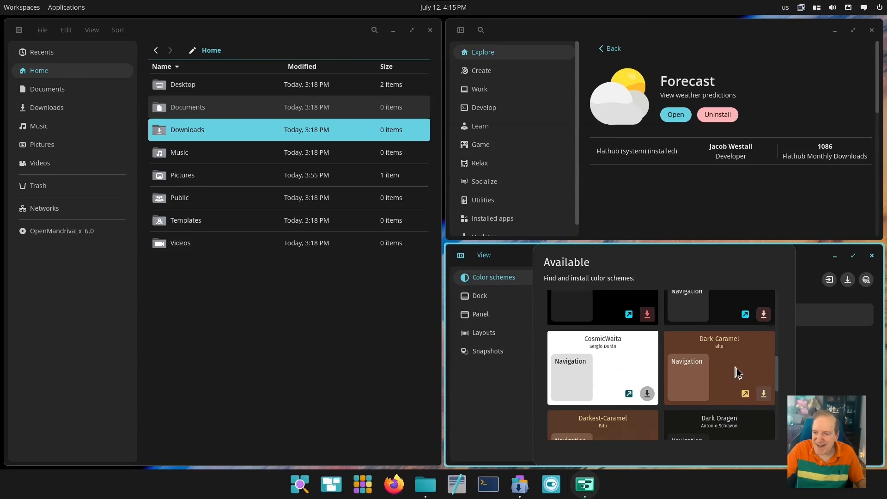
scroll(738, 369, "up", 4)
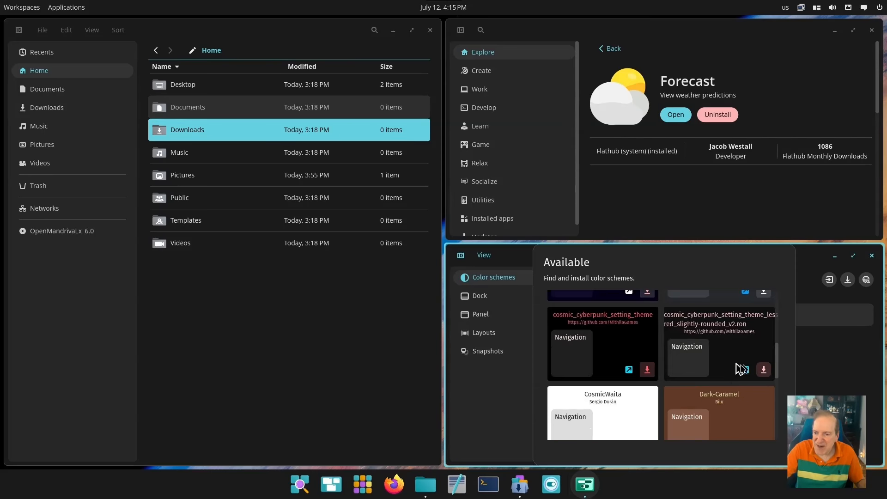
left_click(768, 374)
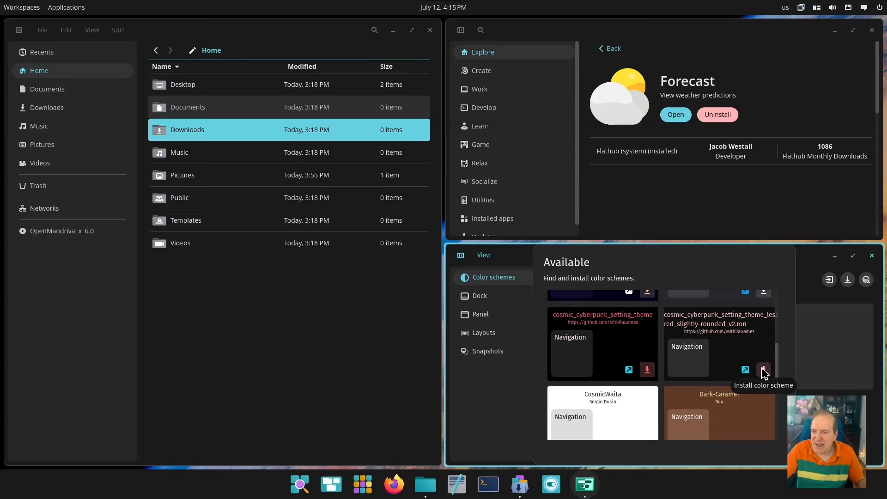
scroll(762, 367, "up", 1)
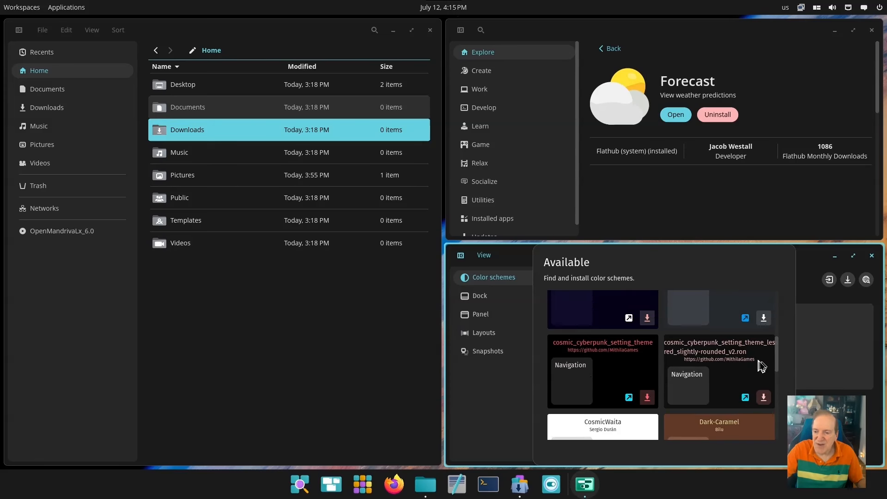
mouse_move(777, 359)
left_mouse_down()
mouse_move(778, 388)
mouse_move(785, 355)
left_mouse_up()
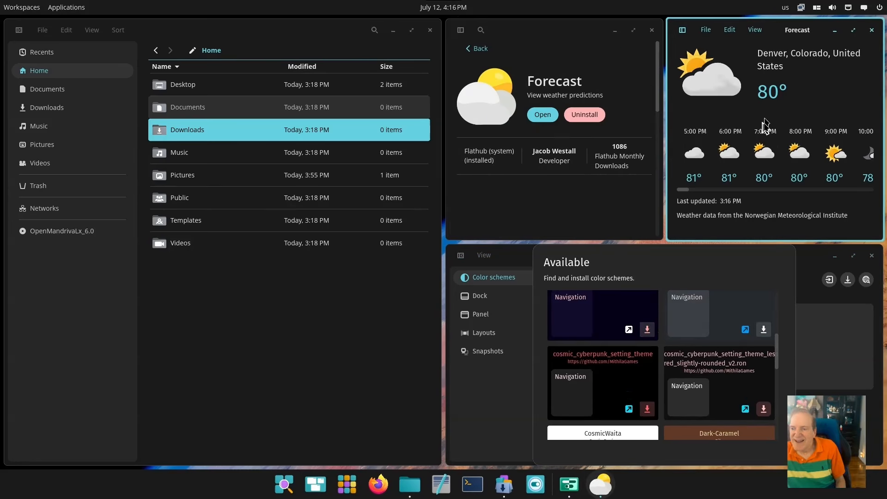
Close the Forecast and COSMIC Store windows, briefly checking the calendar in between
left_click(873, 31)
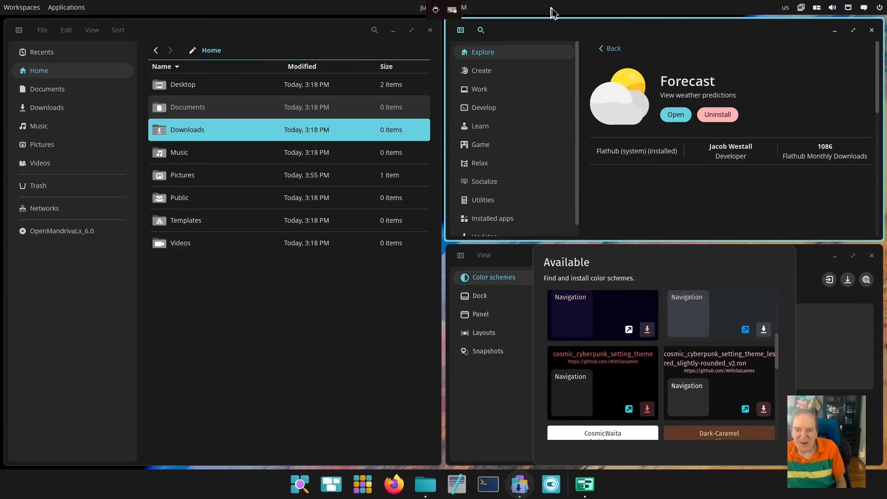
left_click(458, 7)
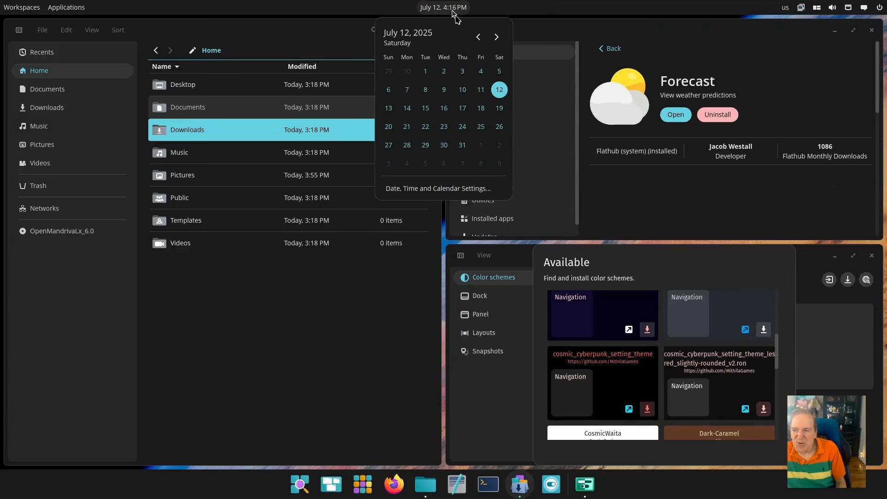
left_click(647, 41)
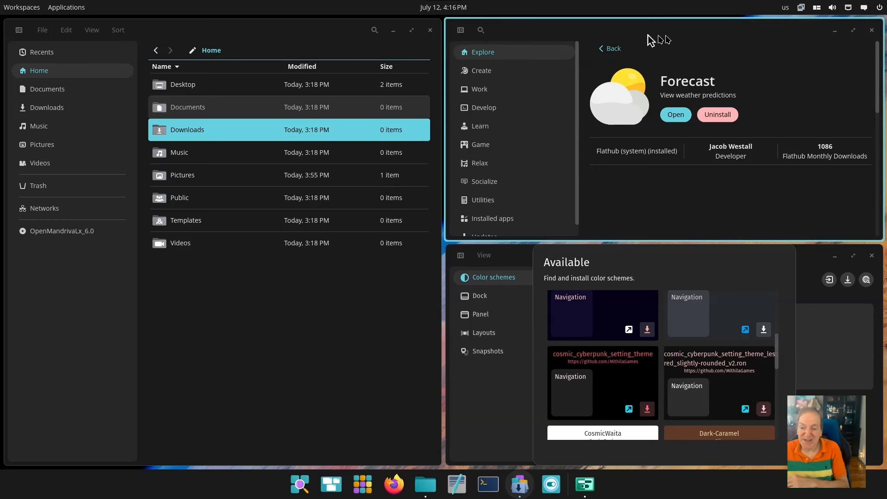
left_click(872, 30)
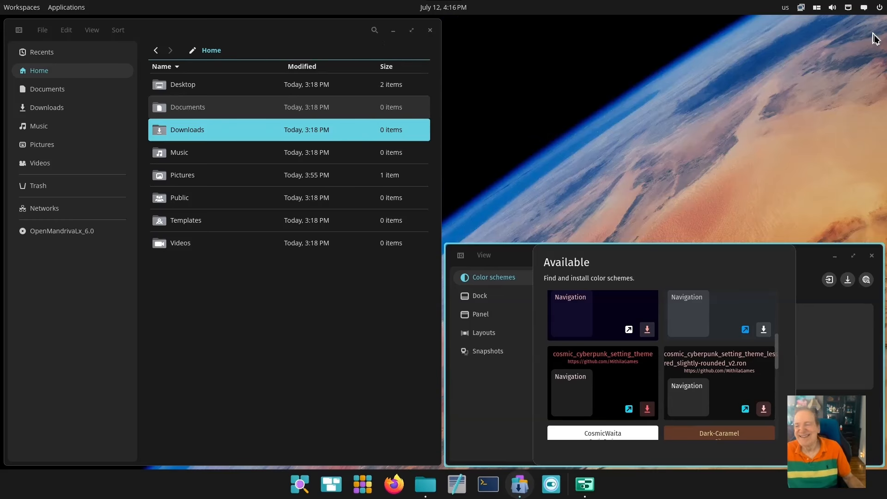
Apply the Dark-Caramel color scheme, then switch back to cosmic_cyberpunk
left_click(727, 374)
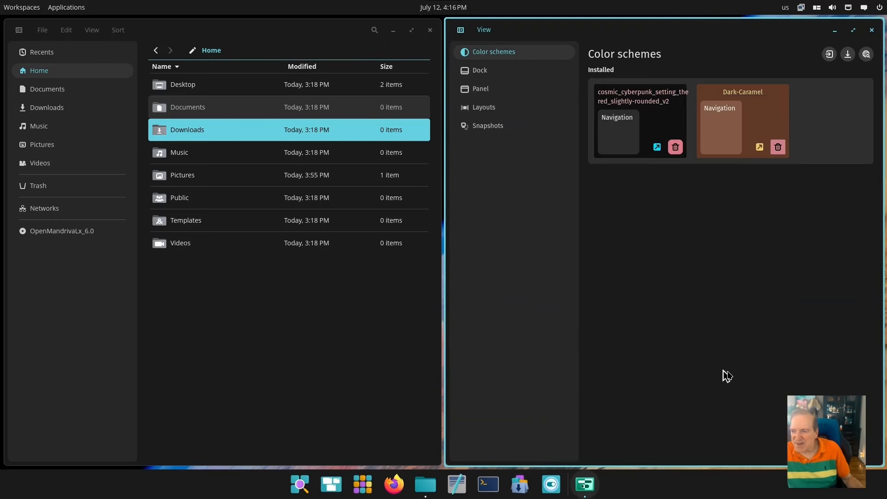
left_click(724, 128)
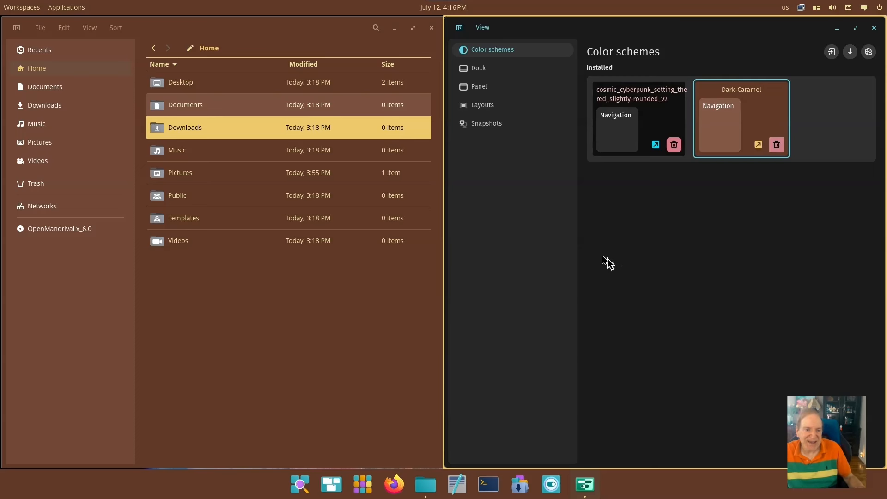
left_click(659, 121)
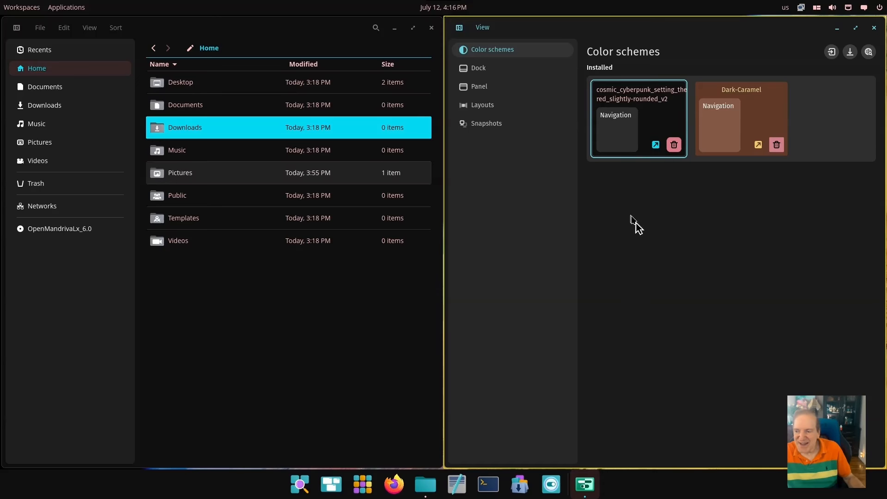
Review Dock and Panel settings, peek at Applications, then quit Tweaks with Super+Q
left_click(480, 72)
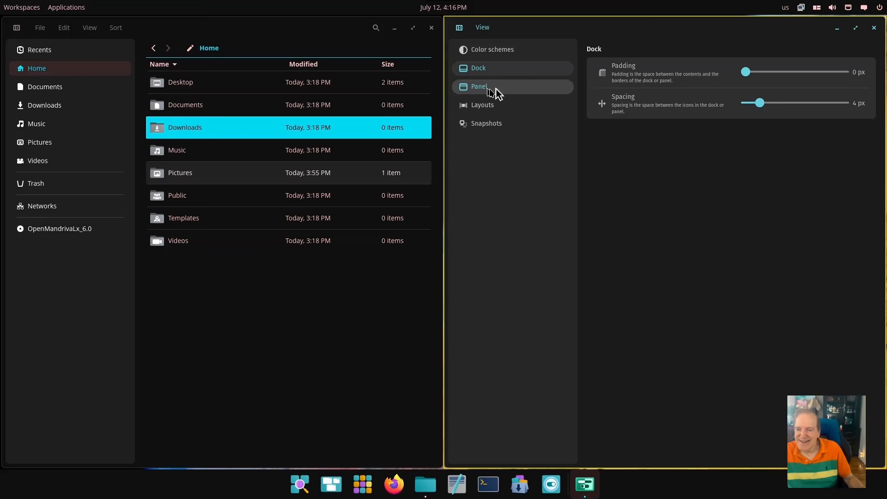
left_click(481, 88)
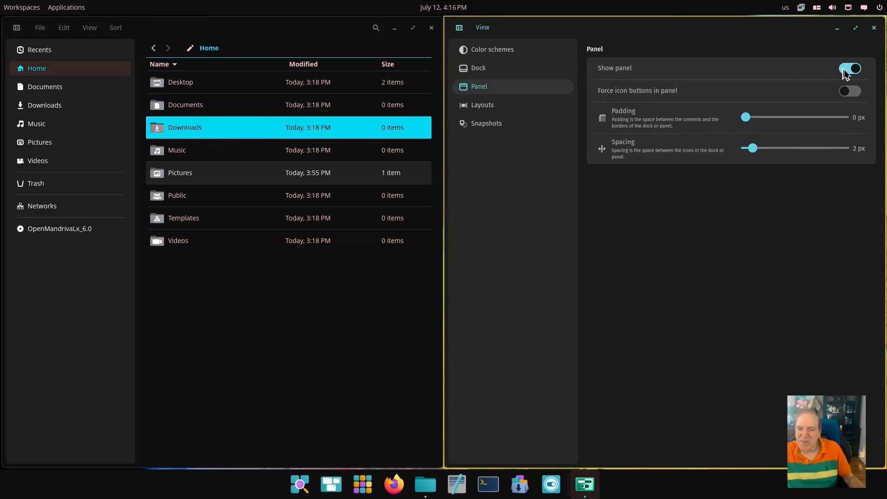
left_click(62, 8)
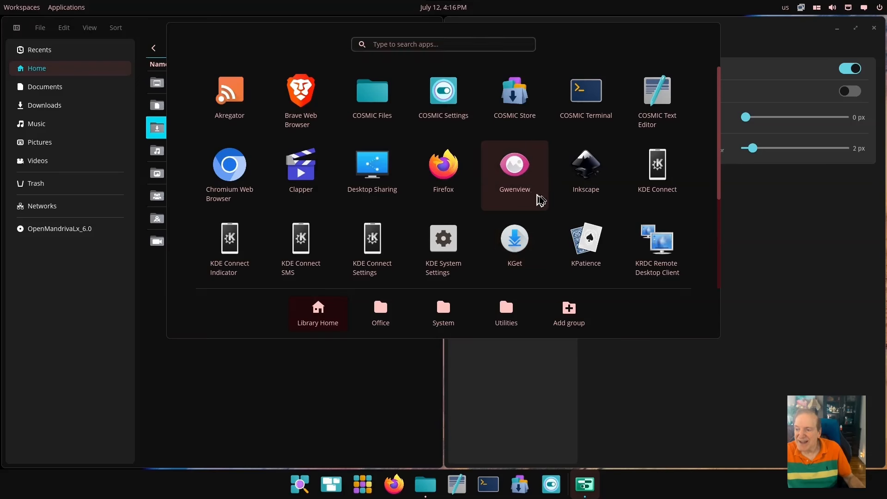
key("Escape")
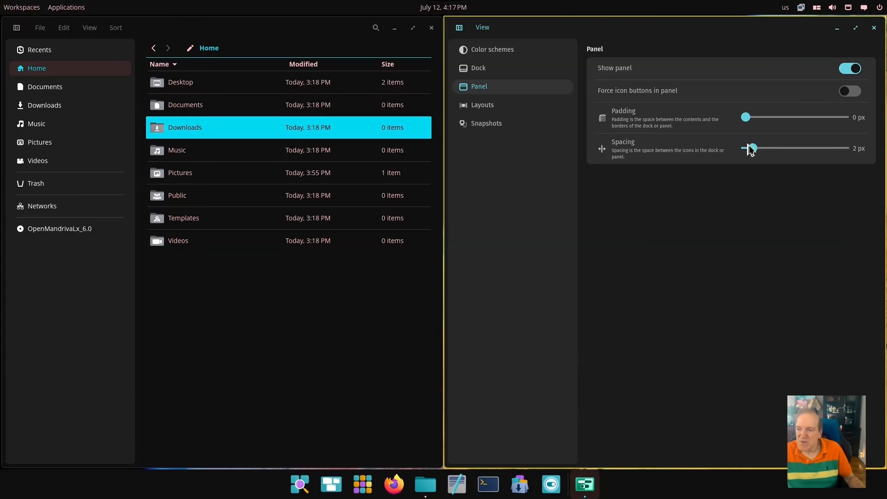
key("super+q")
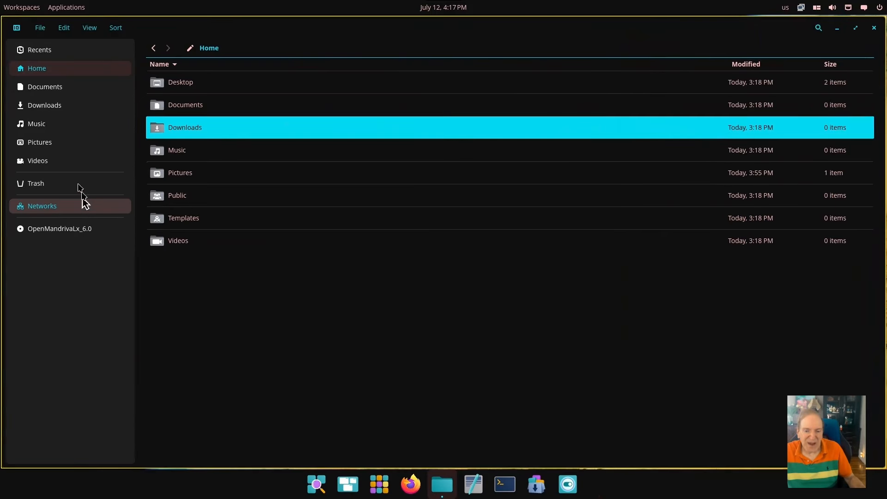
Turn off Tile current workspace and drag the floating Files window to the left
key("ctrl+n")
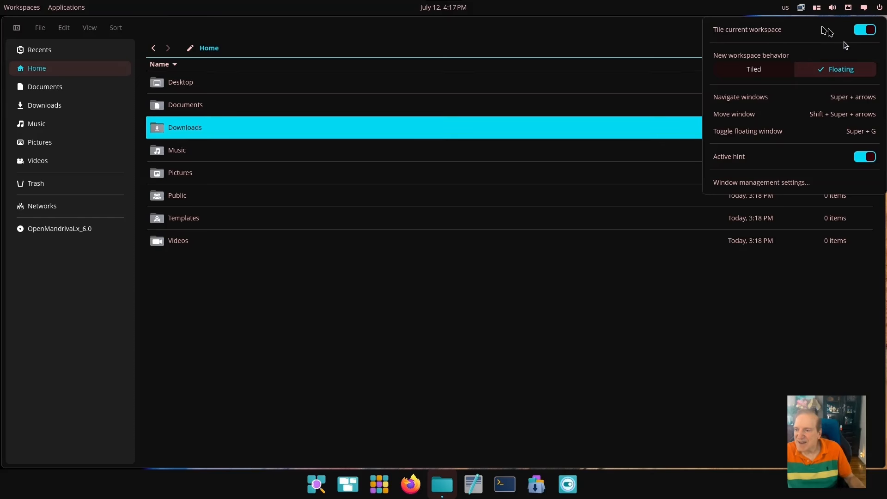
left_click(857, 30)
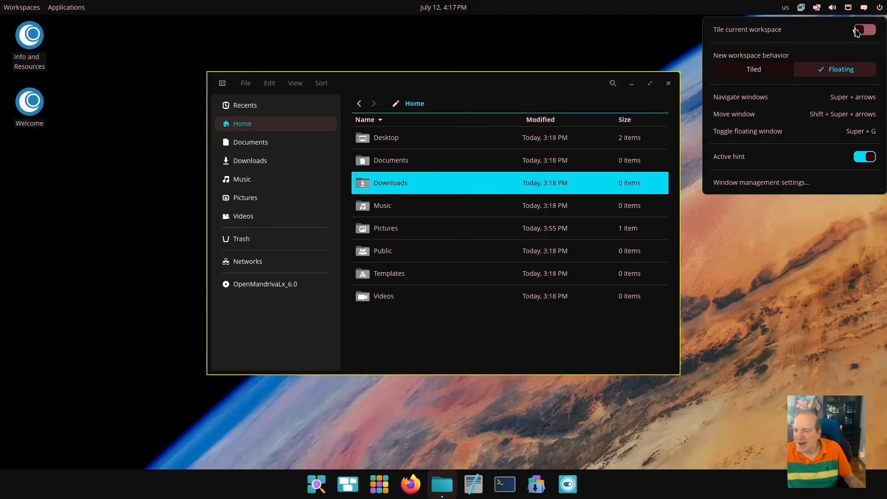
left_click(573, 85)
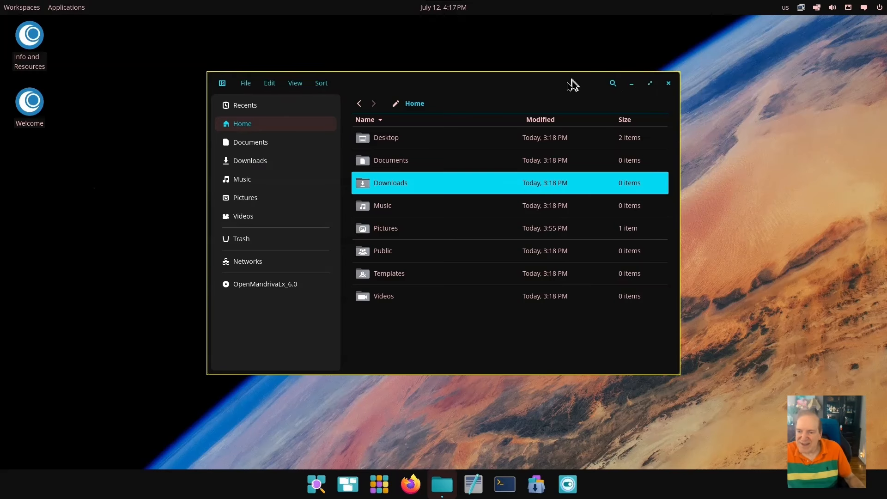
left_click_drag(573, 85, 484, 92)
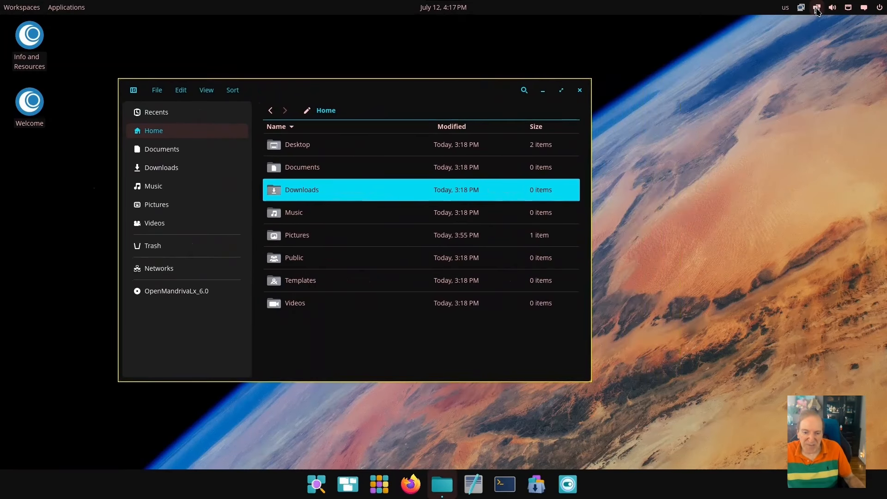
left_click(817, 8)
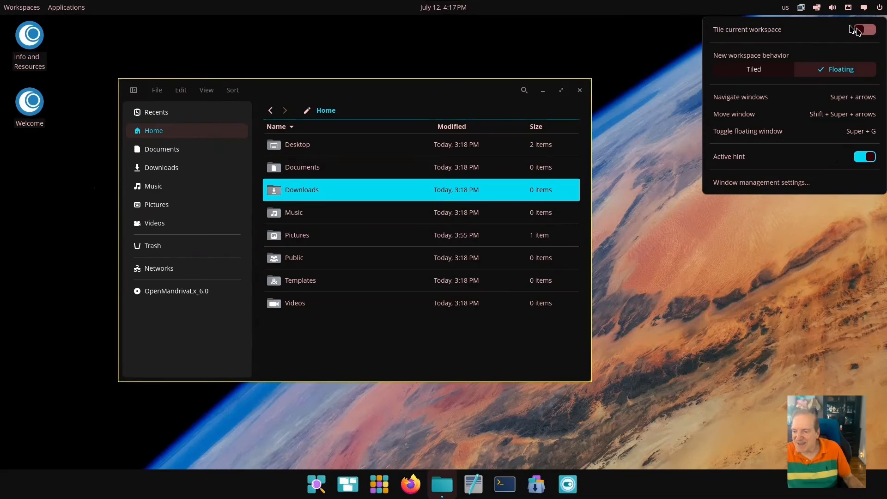
left_click(806, 13)
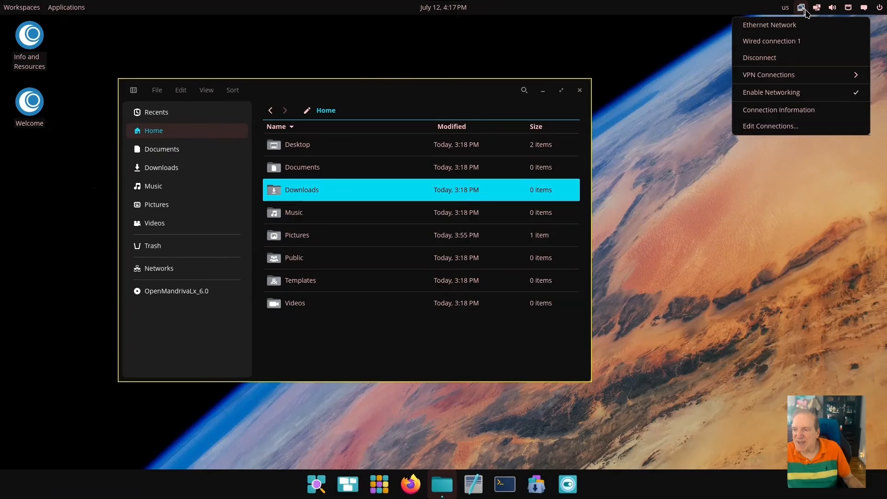
mouse_move(821, 13)
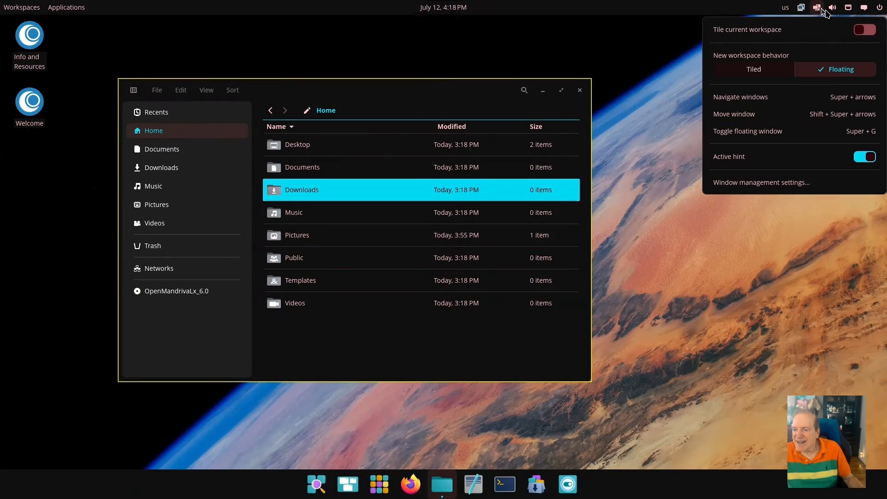
left_click(835, 9)
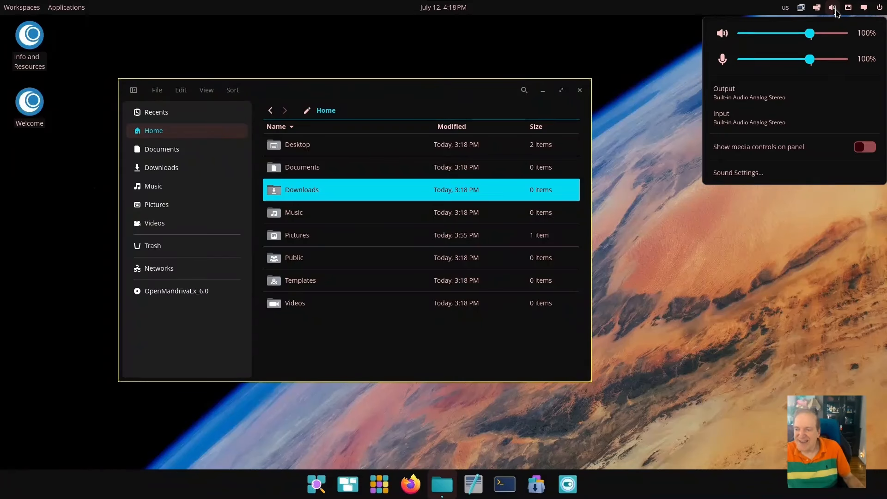
left_click(864, 8)
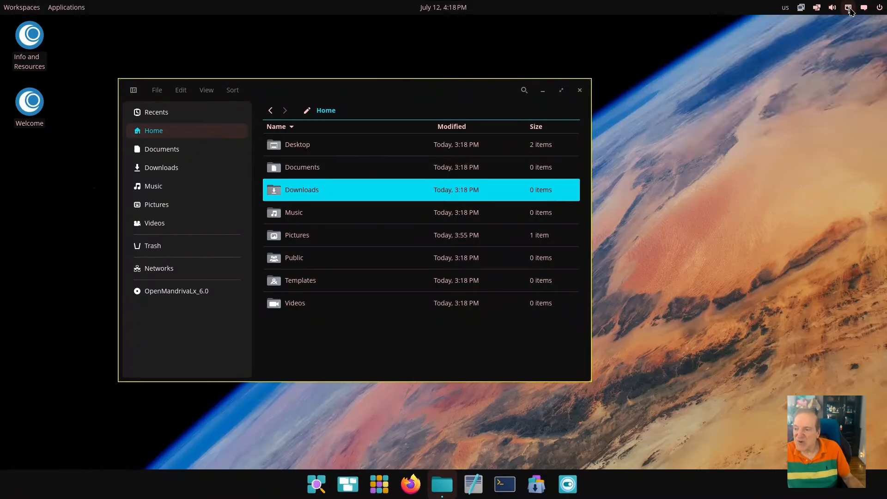
left_click(864, 8)
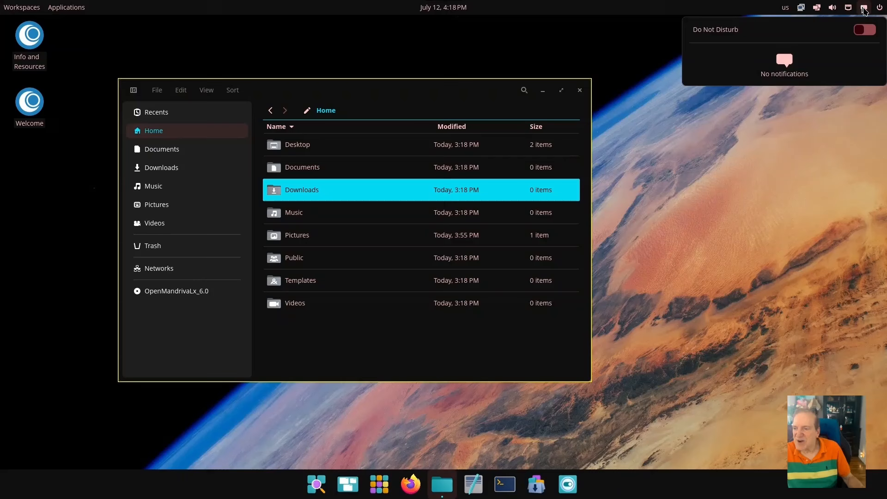
left_click(881, 8)
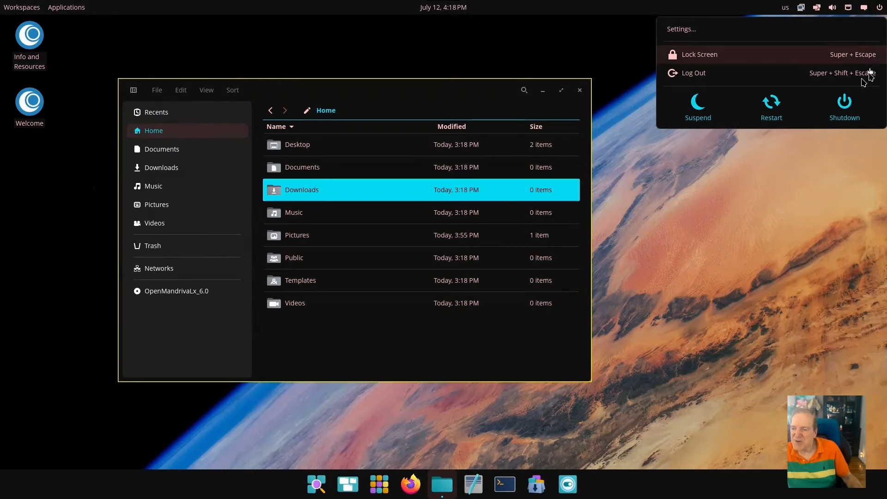
left_click(762, 159)
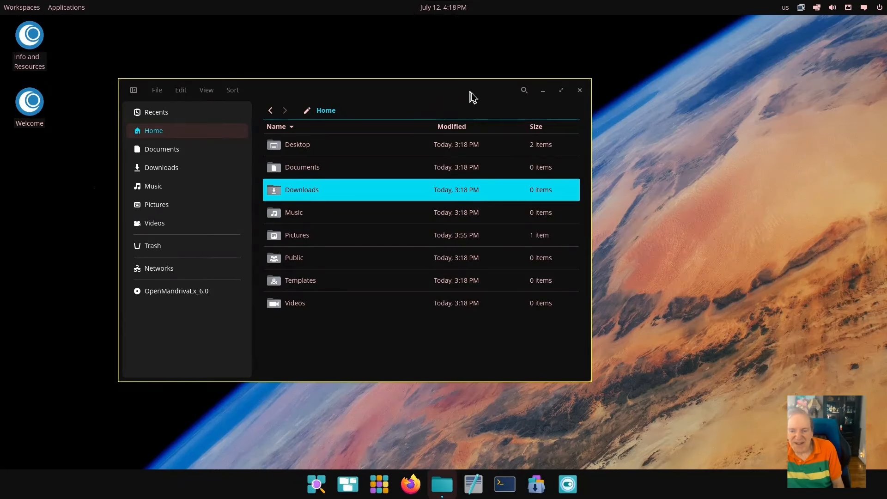
Move Files up-left, browse the App Library, then nudge the window slightly down
left_click_drag(455, 91, 404, 59)
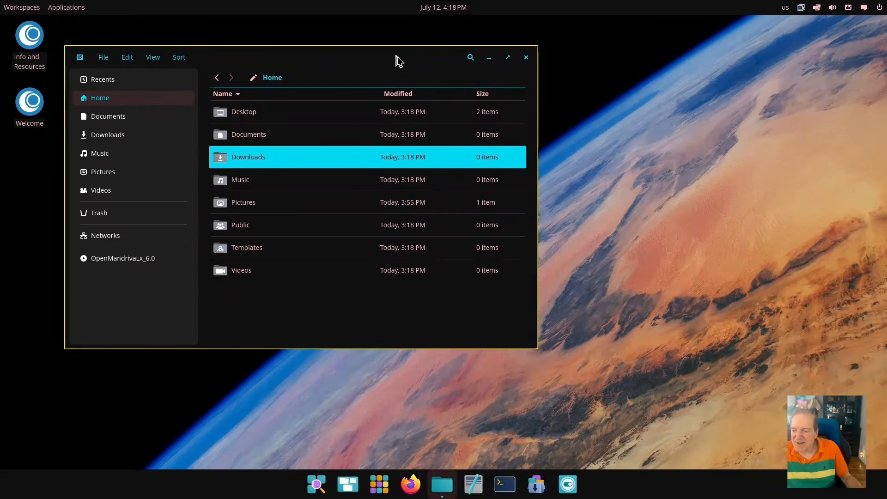
left_click(379, 484)
scroll(509, 252, "down", 3)
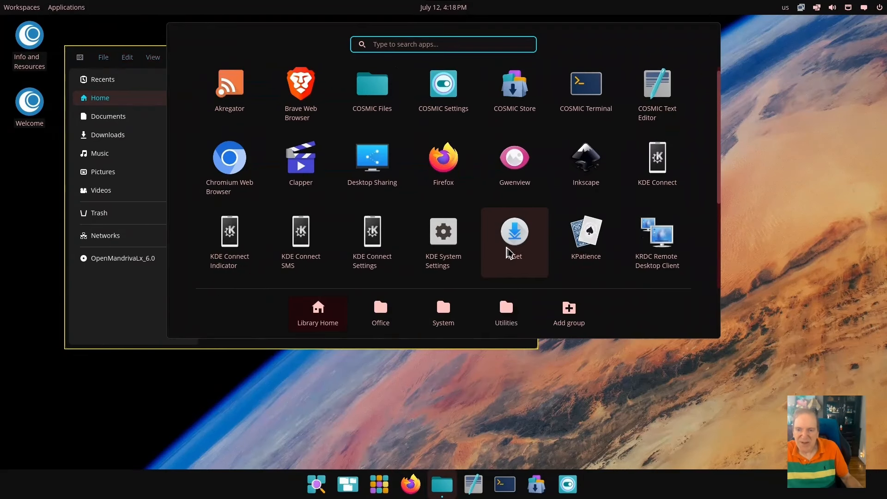
scroll(543, 254, "down", 3)
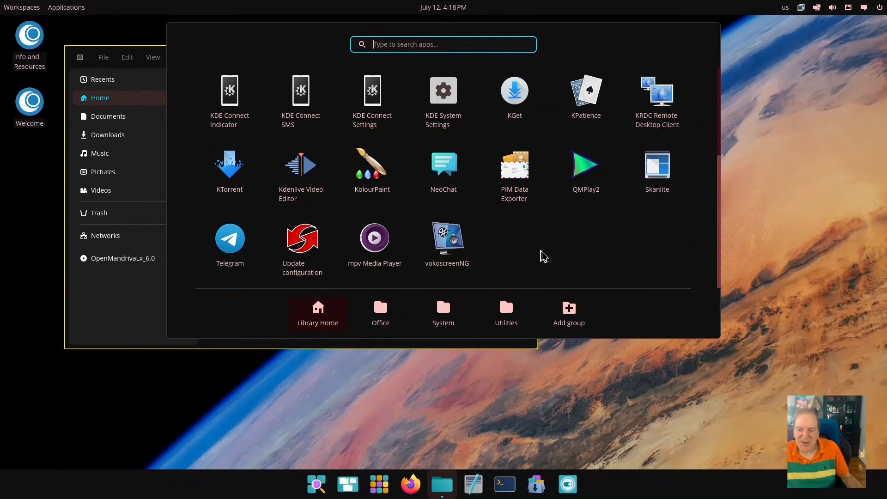
scroll(543, 257, "up", 1)
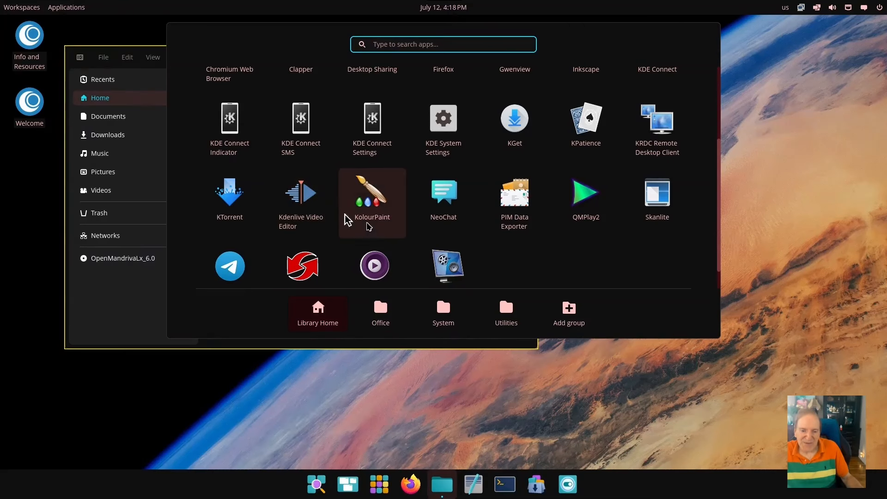
scroll(370, 226, "up", 1)
scroll(370, 227, "up", 3)
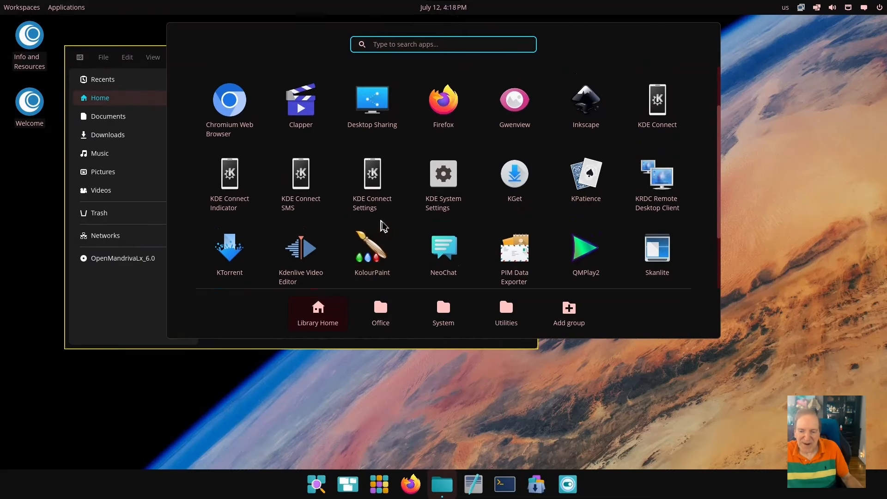
scroll(388, 227, "up", 3)
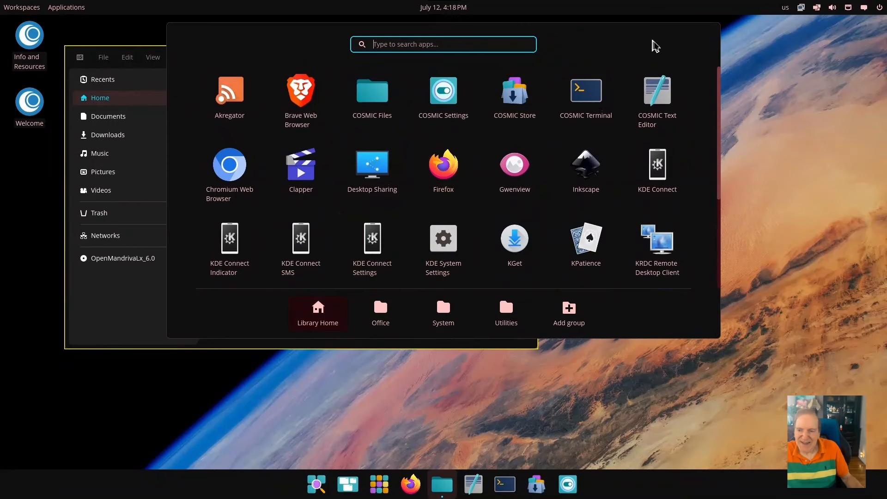
key("Escape")
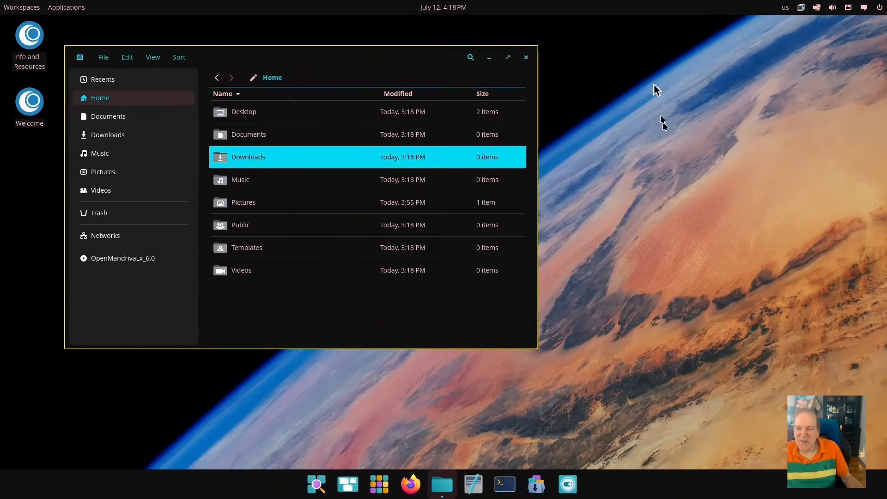
left_click_drag(378, 66, 368, 90)
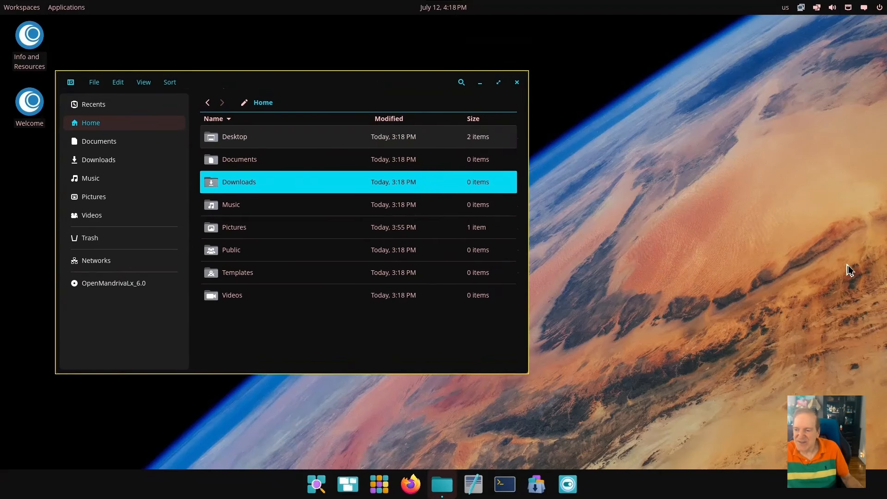